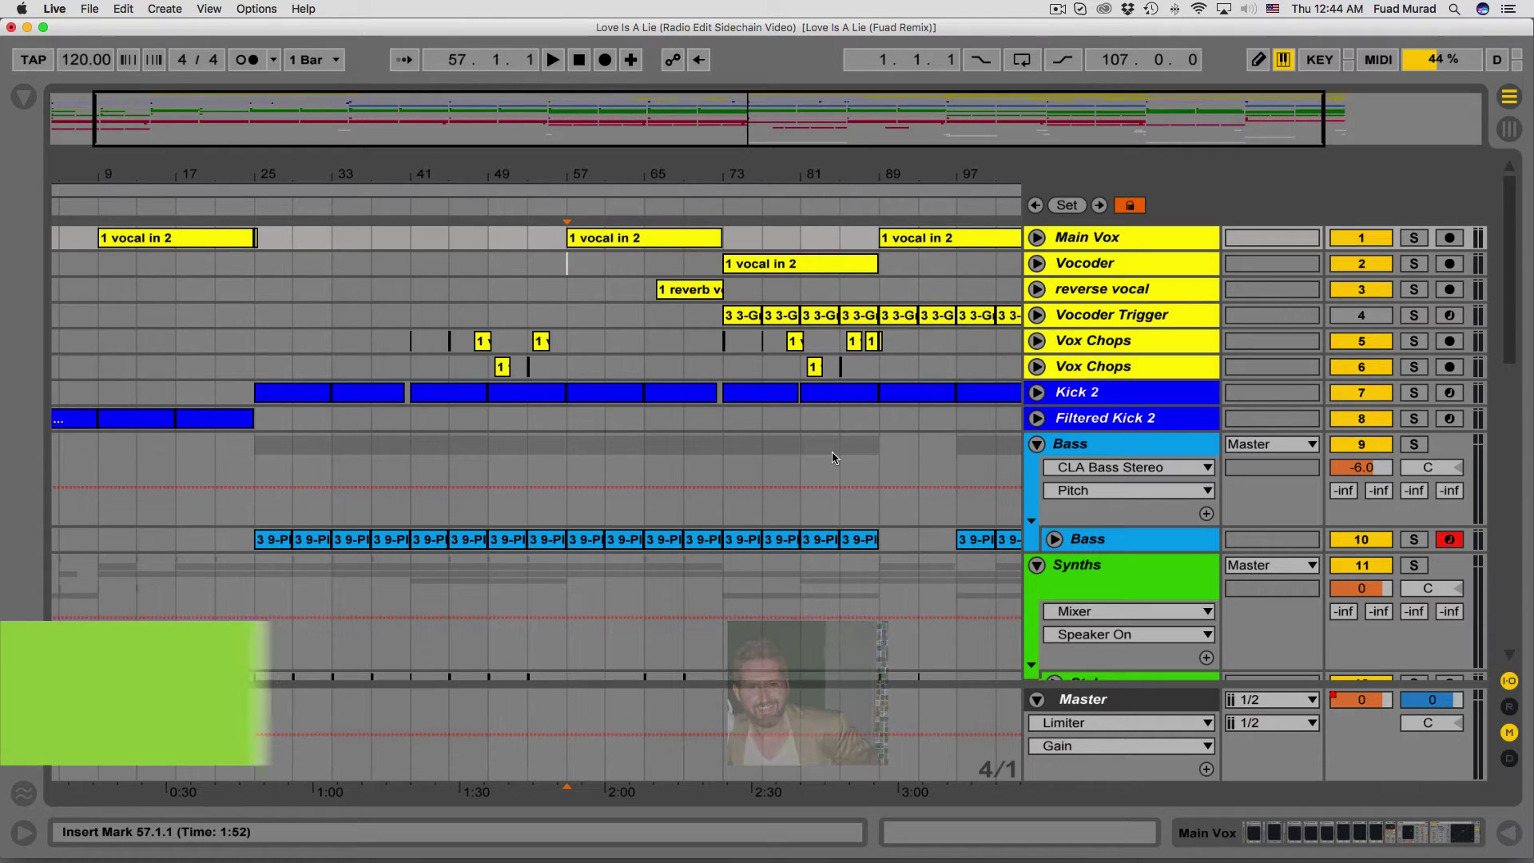
{"action": "scroll", "coordinate": [884, 438], "scroll_direction": "down", "scroll_amount": 3}
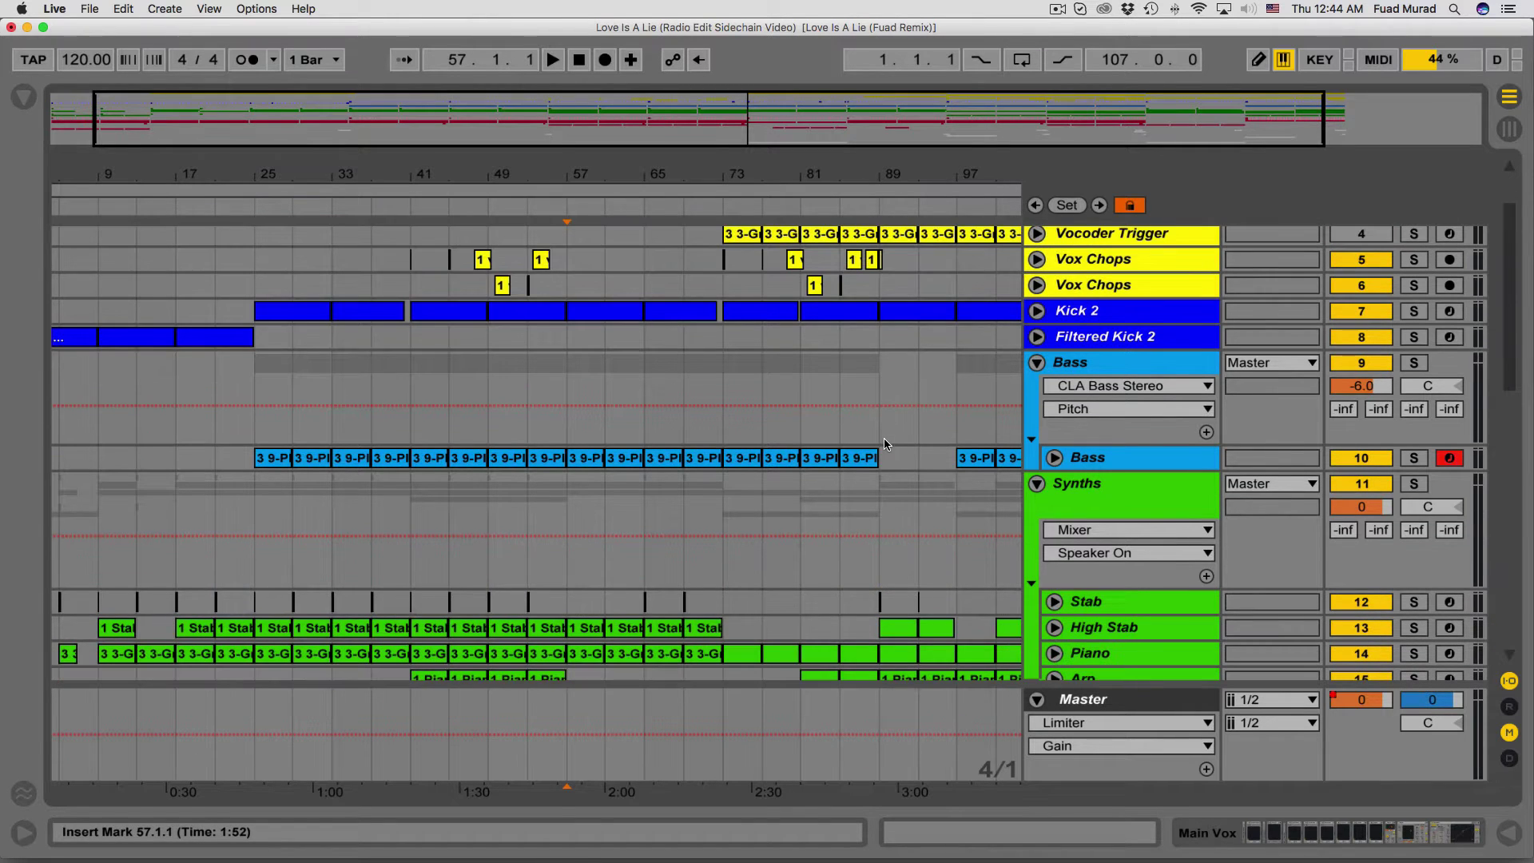
{"action": "scroll", "coordinate": [883, 437], "scroll_direction": "down", "scroll_amount": 2}
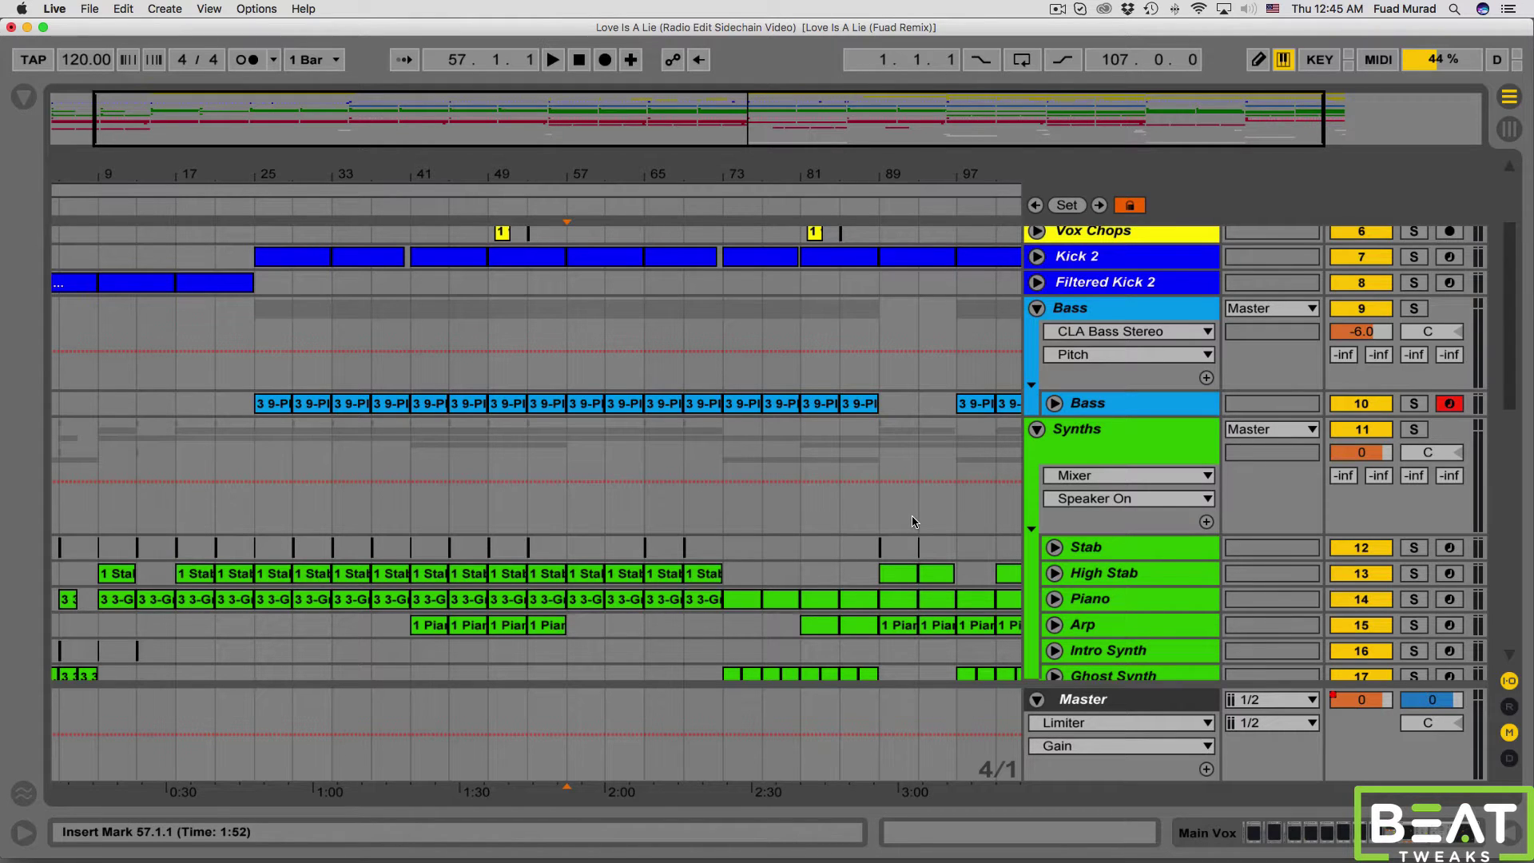
{"action": "scroll", "coordinate": [912, 519], "scroll_direction": "up", "scroll_amount": 5}
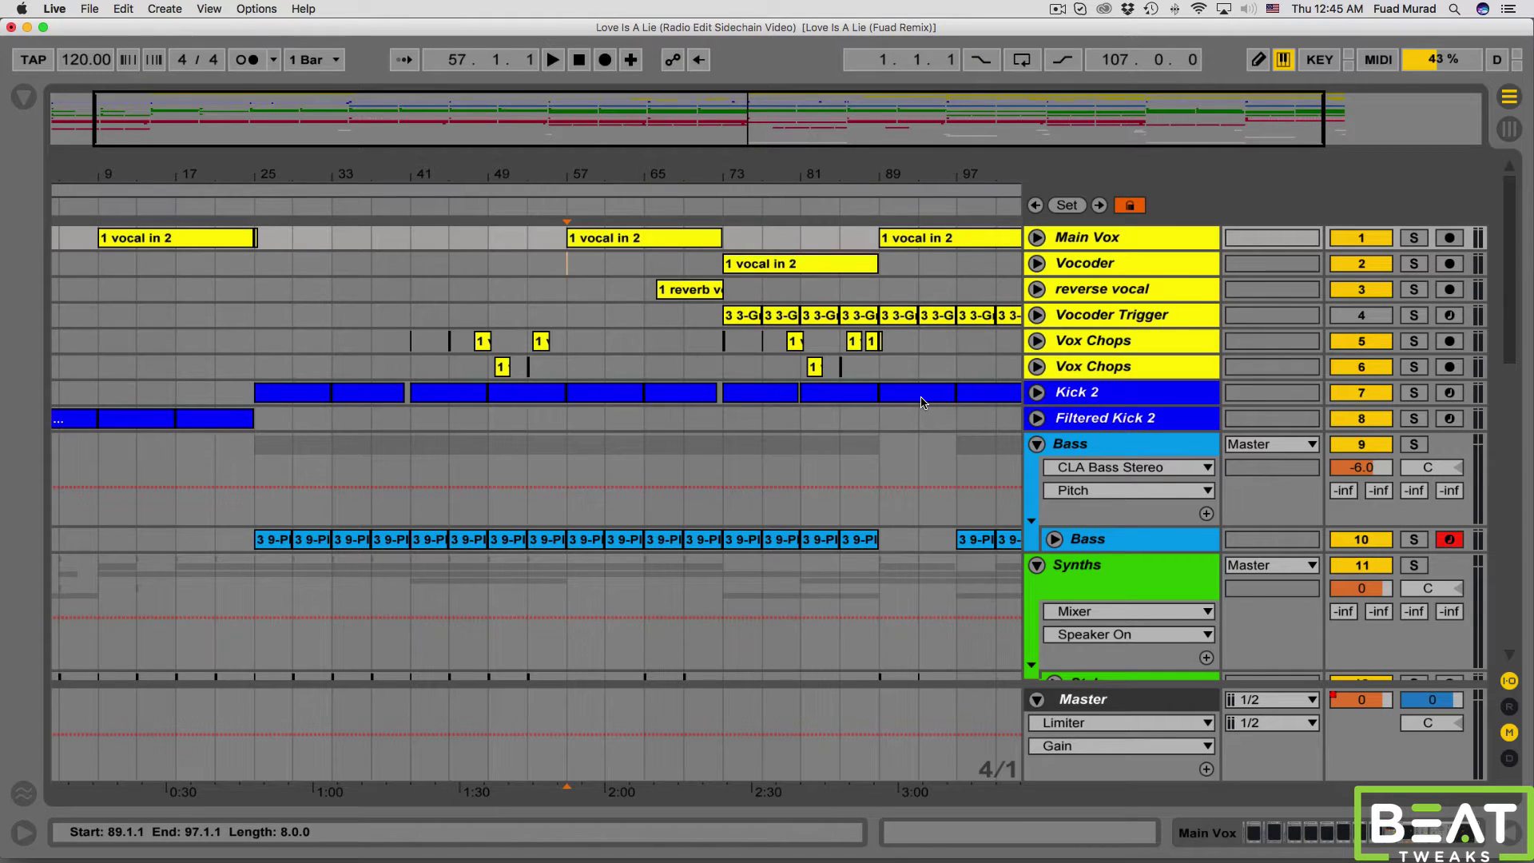
- Create an audio track named Sidechain Compressor and place it above the Main Vox track
{"action": "left_click", "coordinate": [1096, 239]}
{"action": "right_click", "coordinate": [1096, 244]}
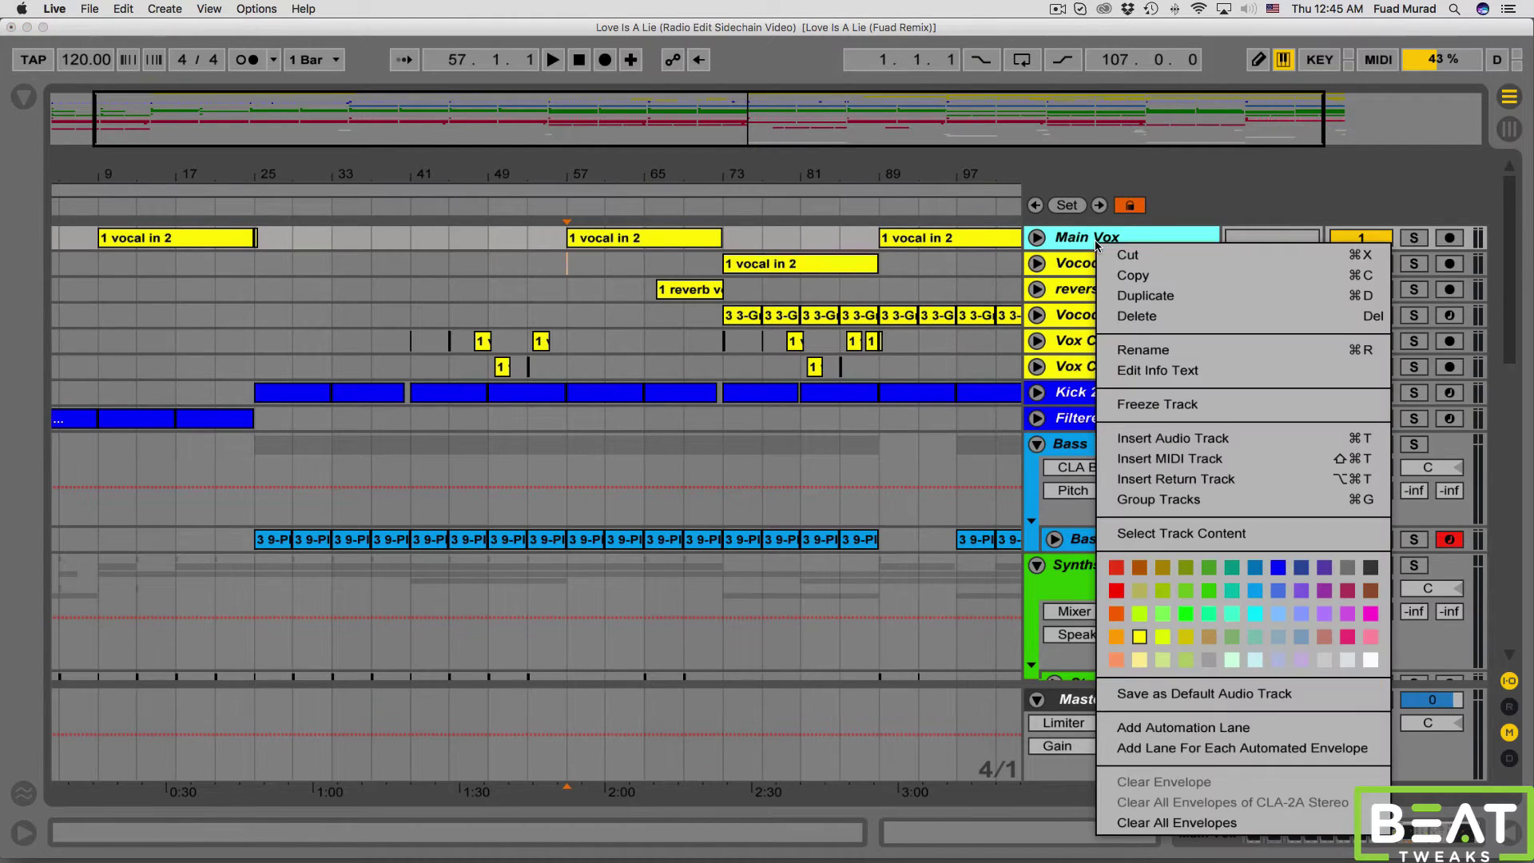
{"action": "left_click", "coordinate": [1133, 439]}
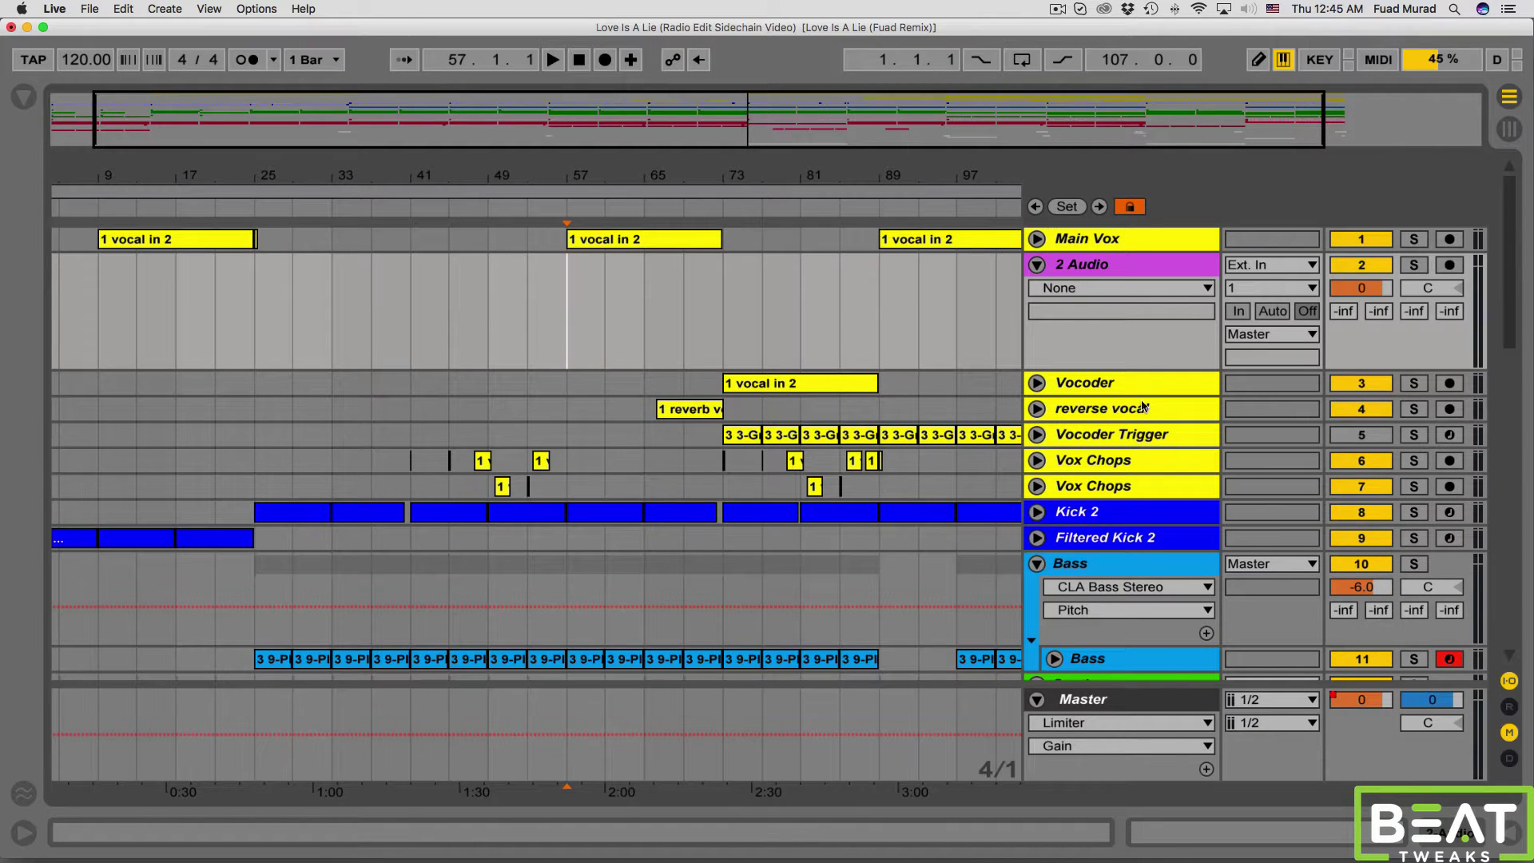
{"action": "right_click", "coordinate": [1127, 270]}
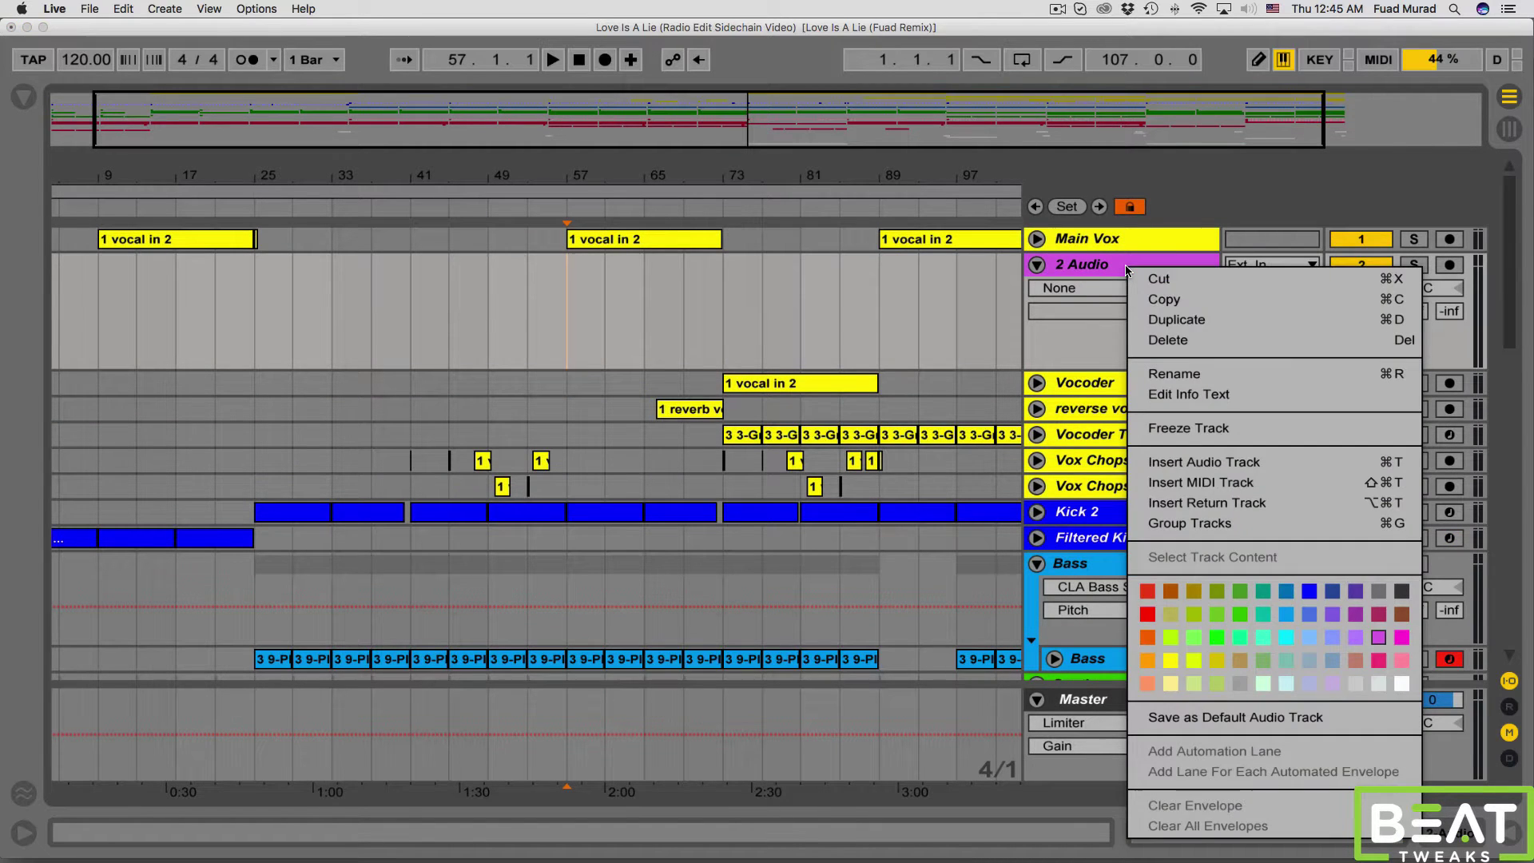
{"action": "left_click", "coordinate": [1167, 368]}
{"action": "type", "text": "Si"}
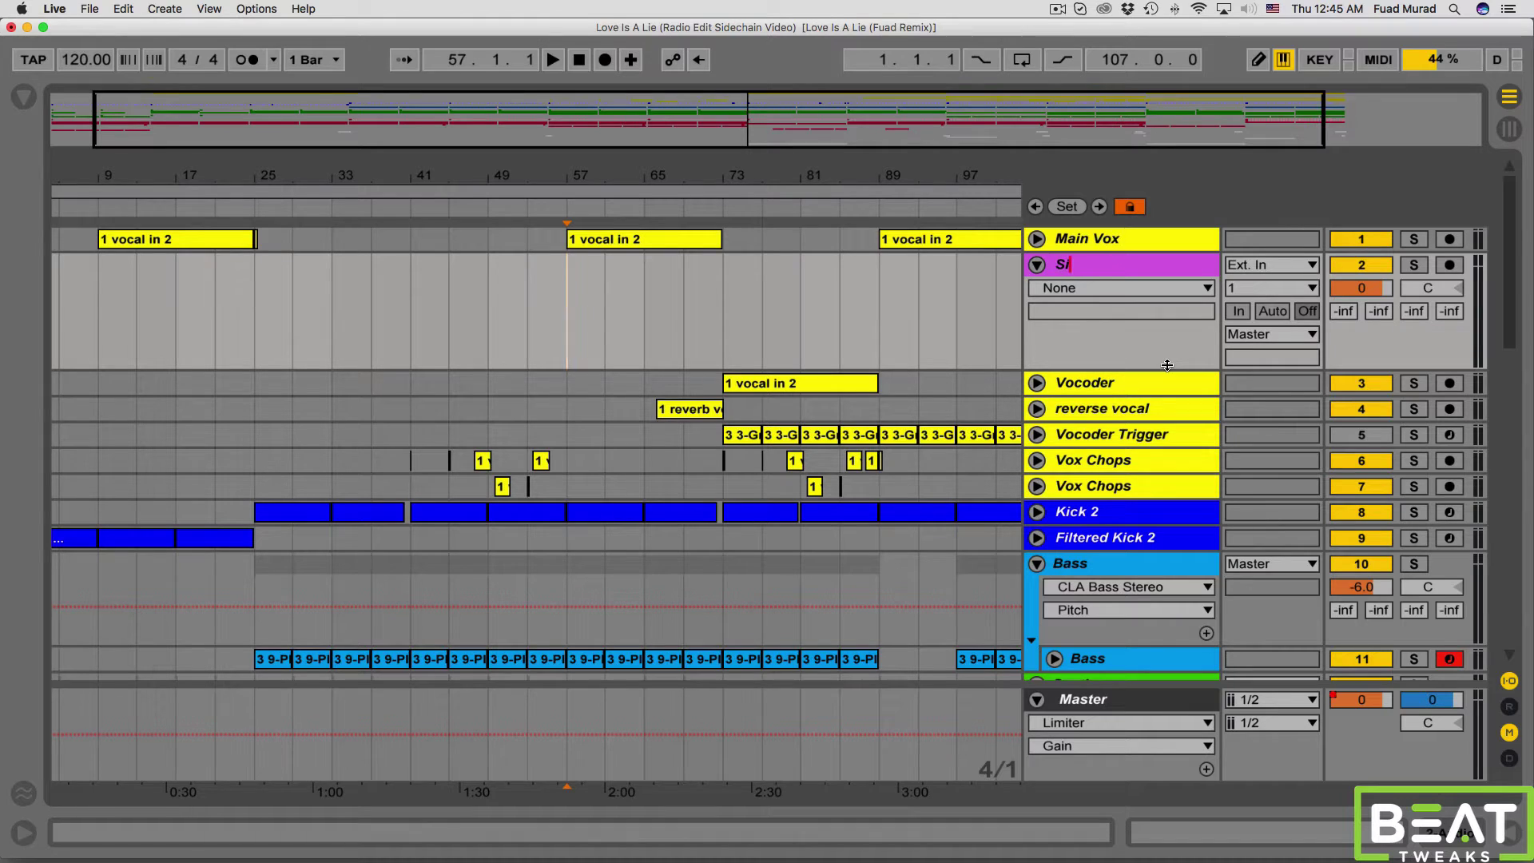
{"action": "type", "text": "dechain Compressor"}
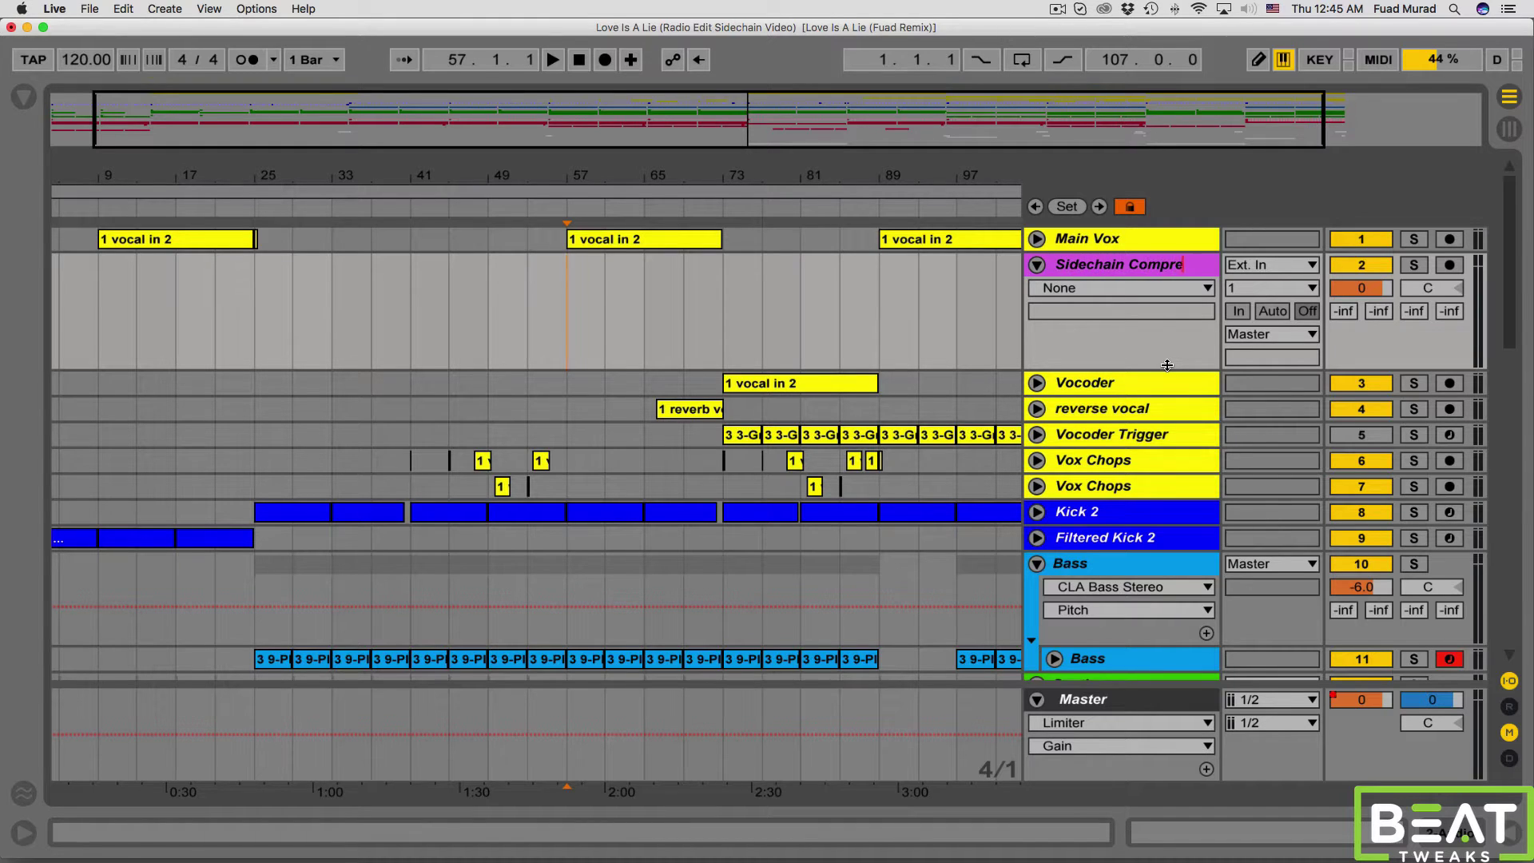
{"action": "key", "text": "Return"}
{"action": "left_click_drag", "start_coordinate": [1099, 264], "coordinate": [1100, 237]}
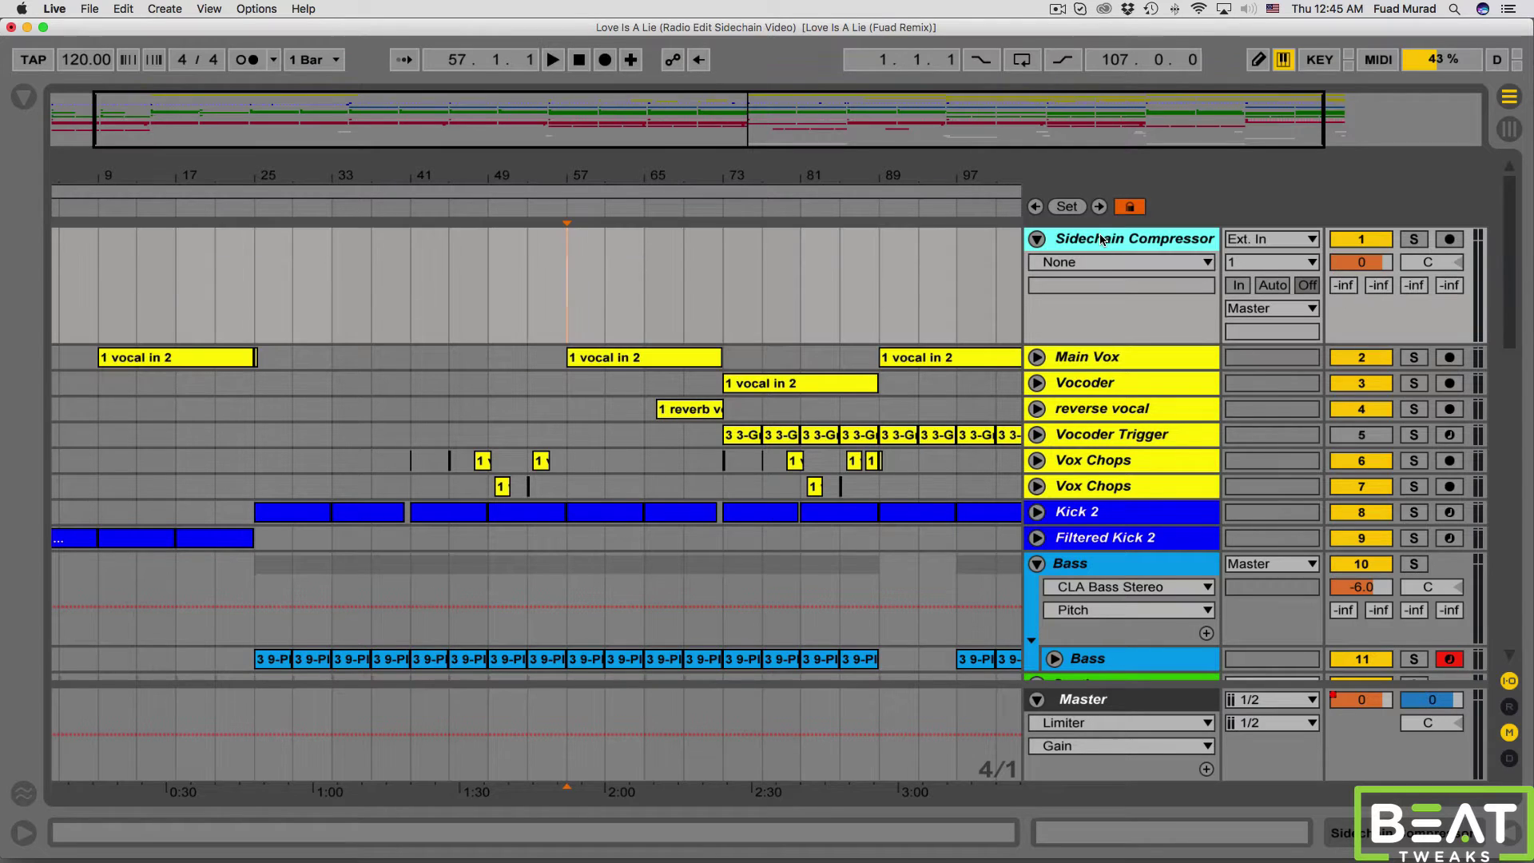
- Colour the Sidechain Compressor track light purple and set its monitoring to In
{"action": "right_click", "coordinate": [1101, 238]}
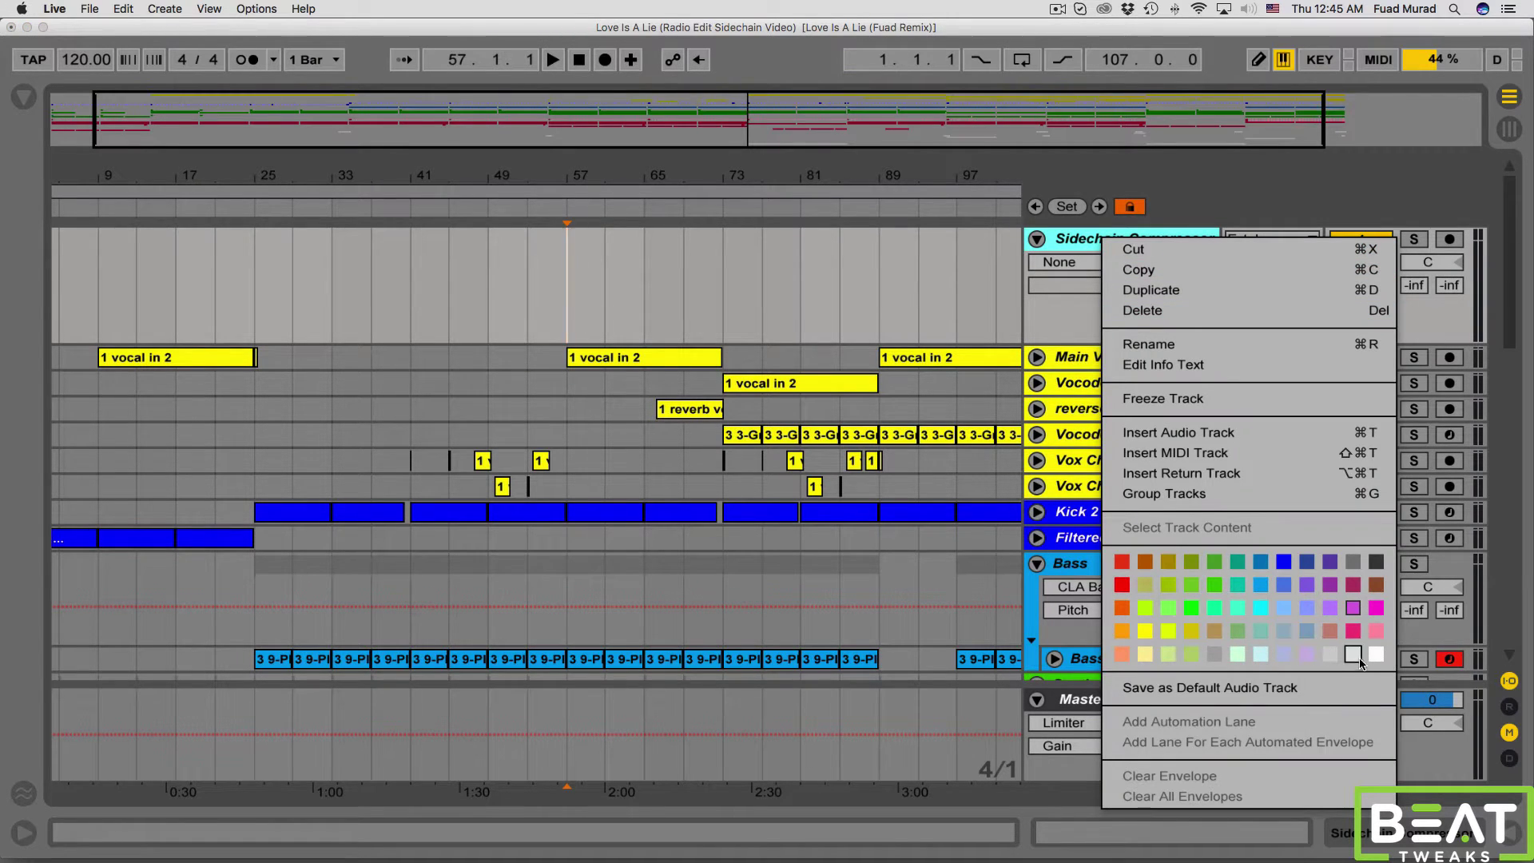
{"action": "left_click", "coordinate": [1310, 655]}
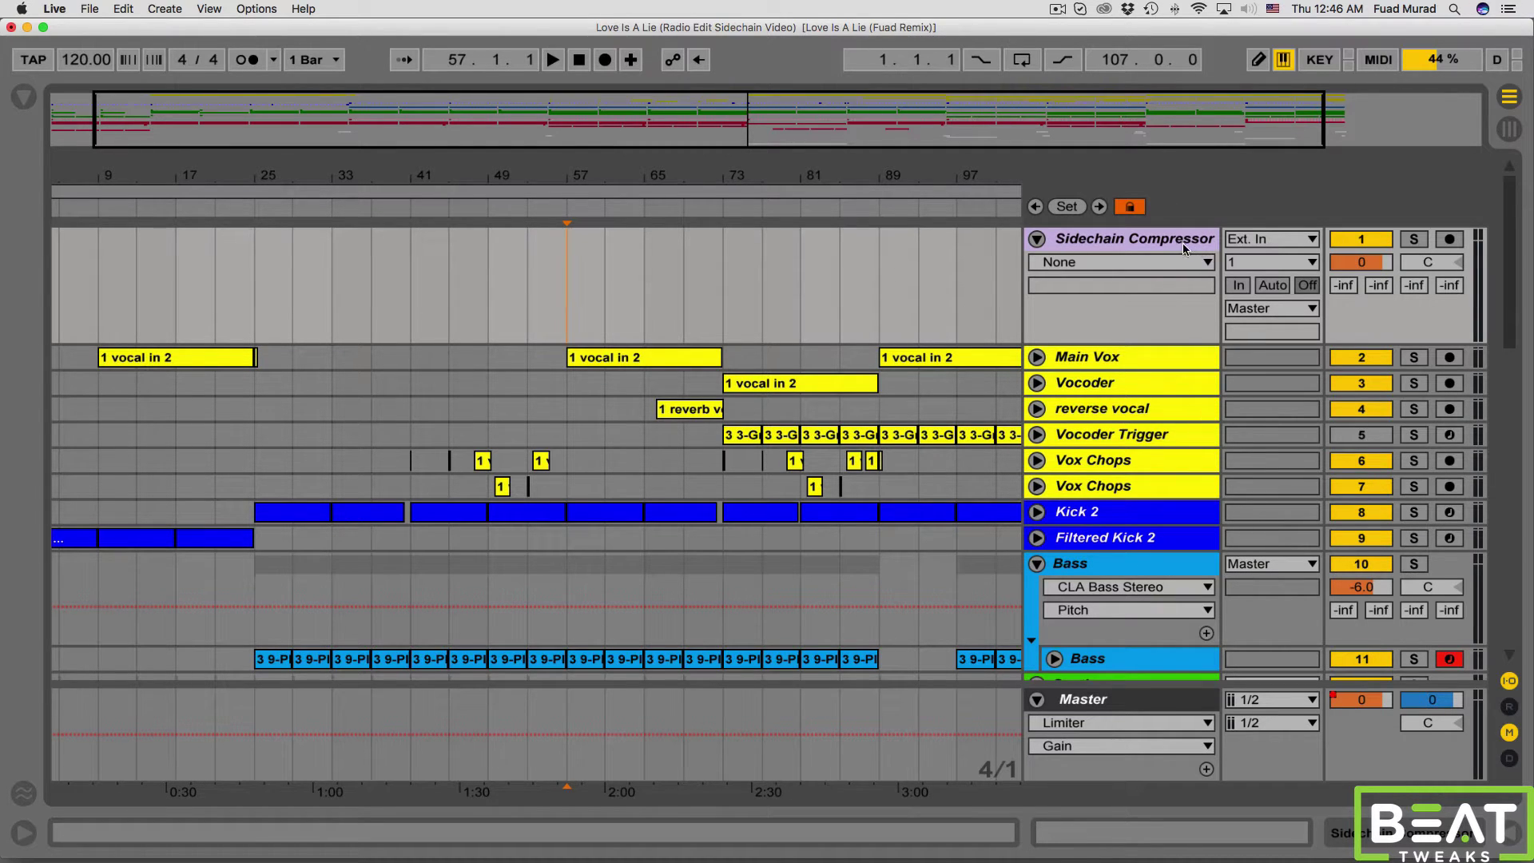
{"action": "left_click", "coordinate": [1240, 287]}
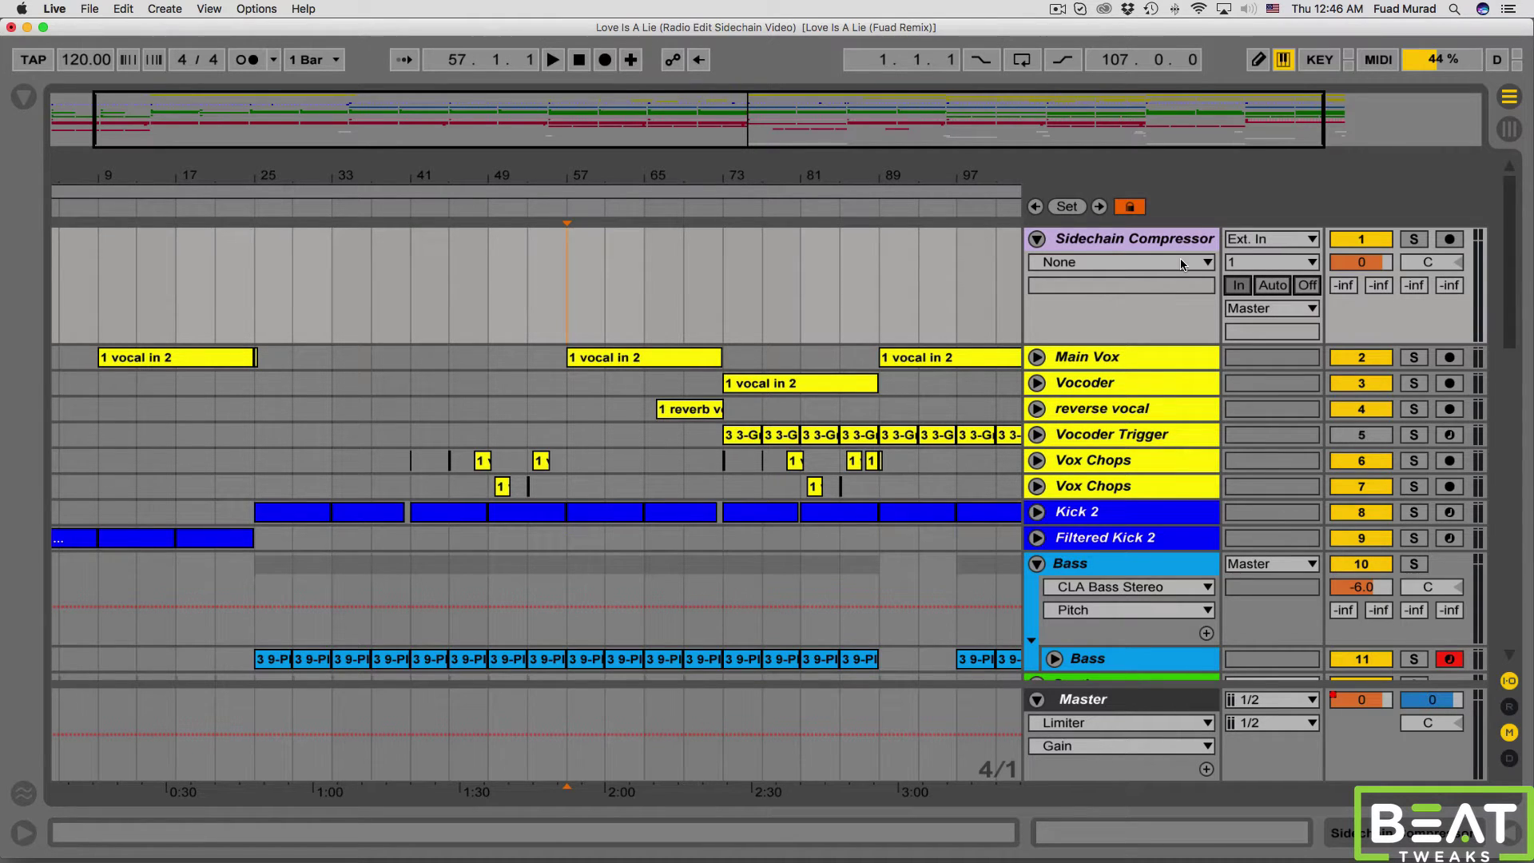
- Insert a MIDI track named Sidechain Trigger below Sidechain Compressor and give it the same light purple colour
{"action": "right_click", "coordinate": [1162, 240]}
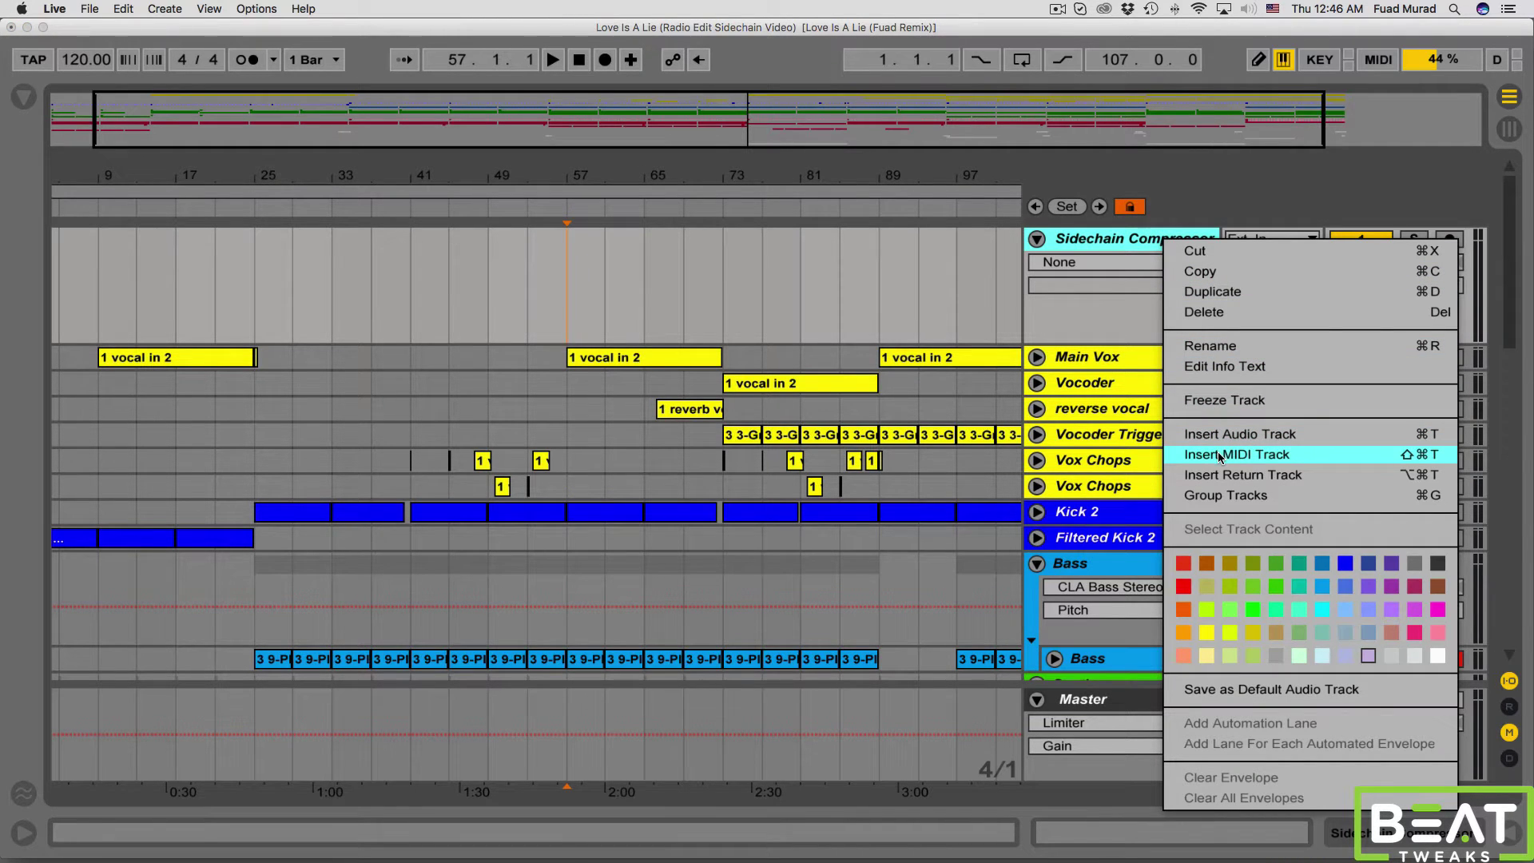
{"action": "left_click", "coordinate": [1220, 456]}
{"action": "right_click", "coordinate": [1154, 361]}
{"action": "left_click", "coordinate": [1198, 398]}
{"action": "type", "text": "Sidechain T"}
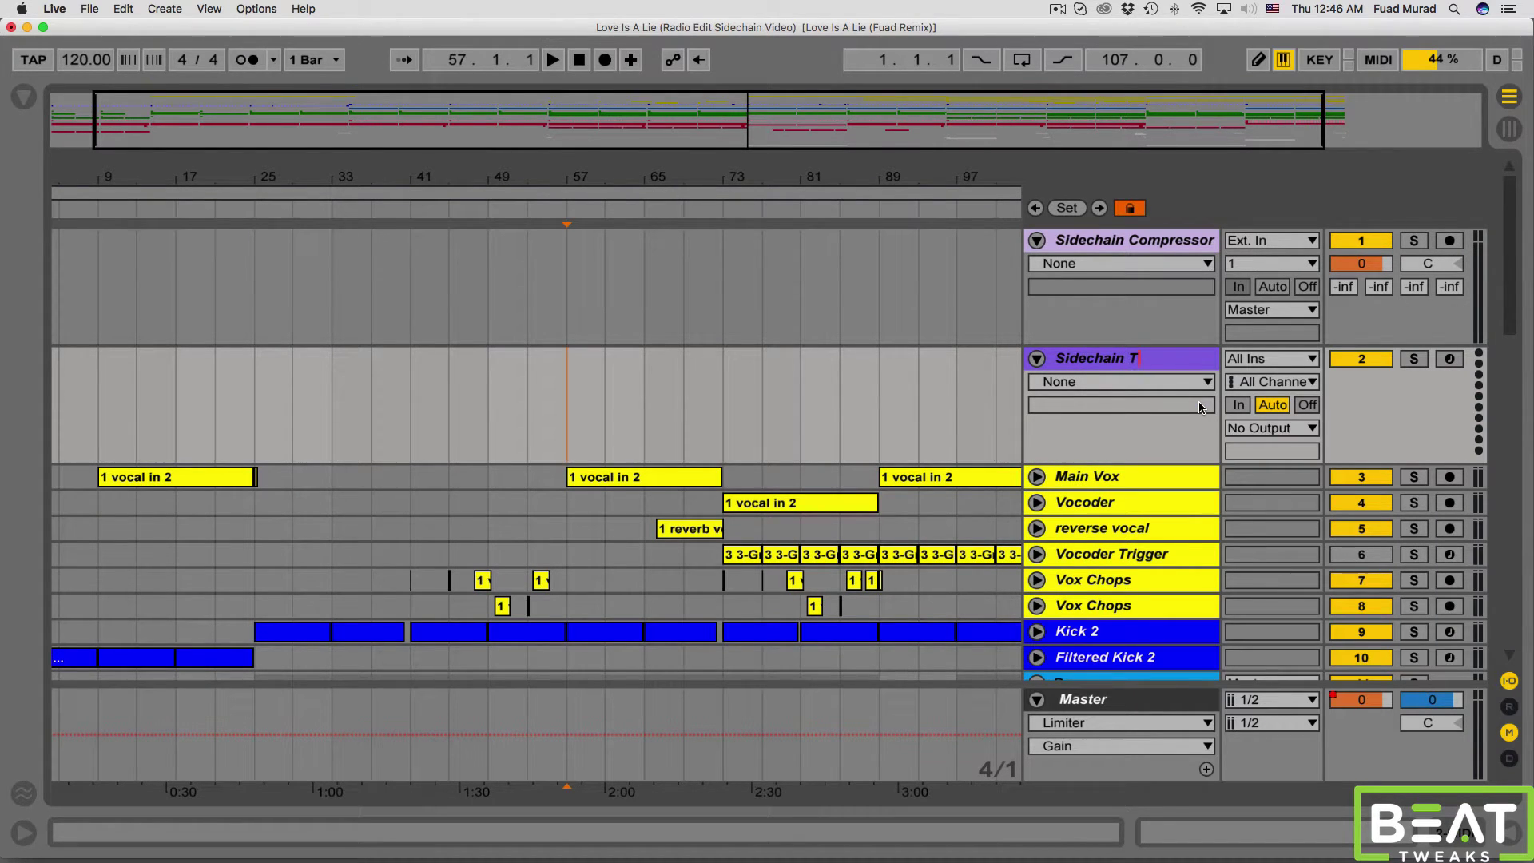
{"action": "type", "text": "rigger"}
{"action": "key", "text": "Return"}
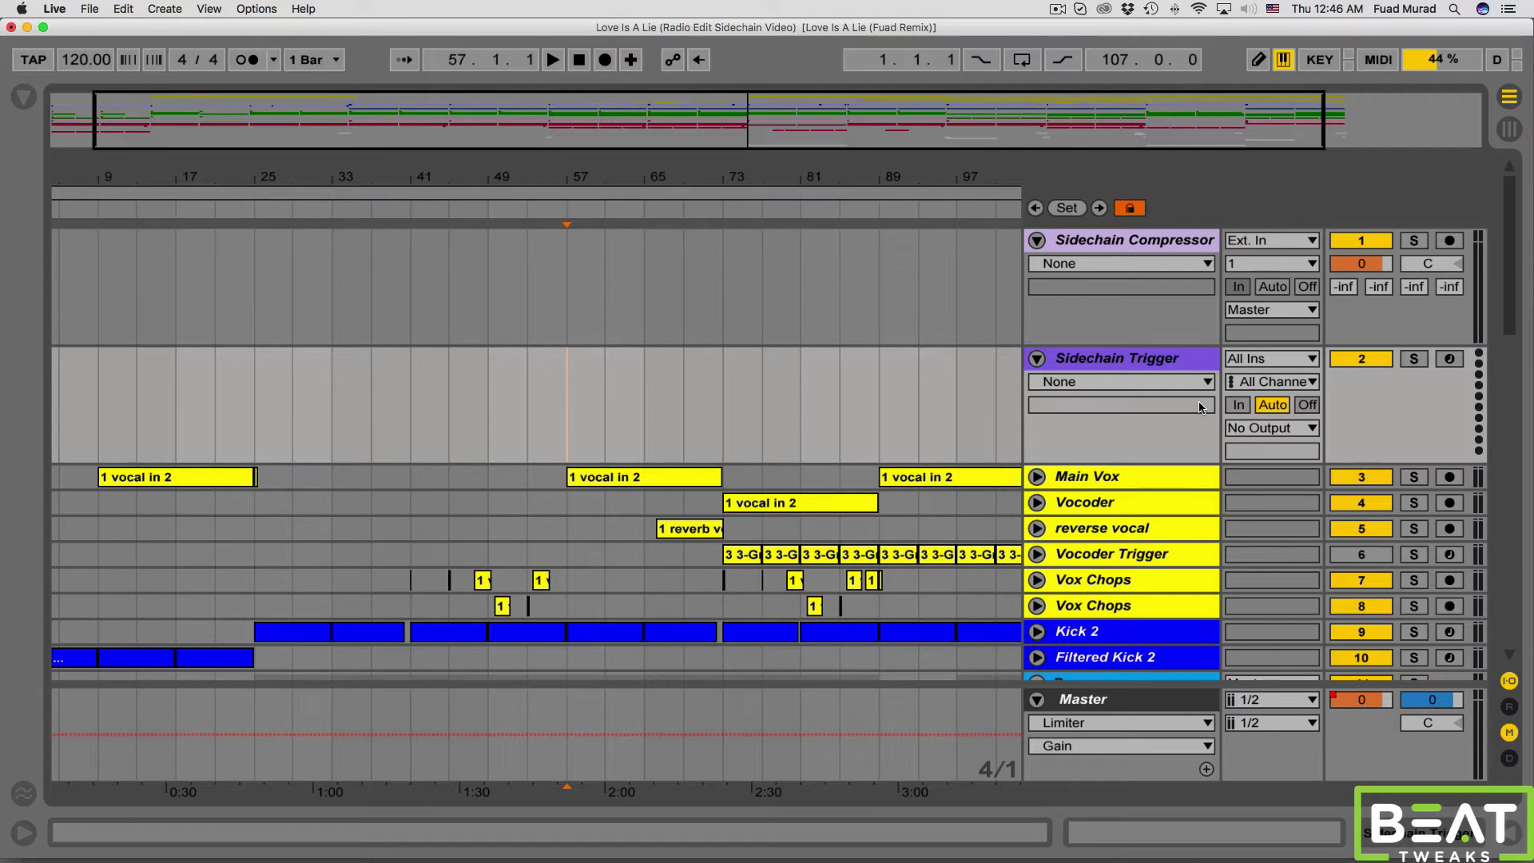
{"action": "right_click", "coordinate": [1132, 360]}
{"action": "left_click", "coordinate": [1336, 704]}
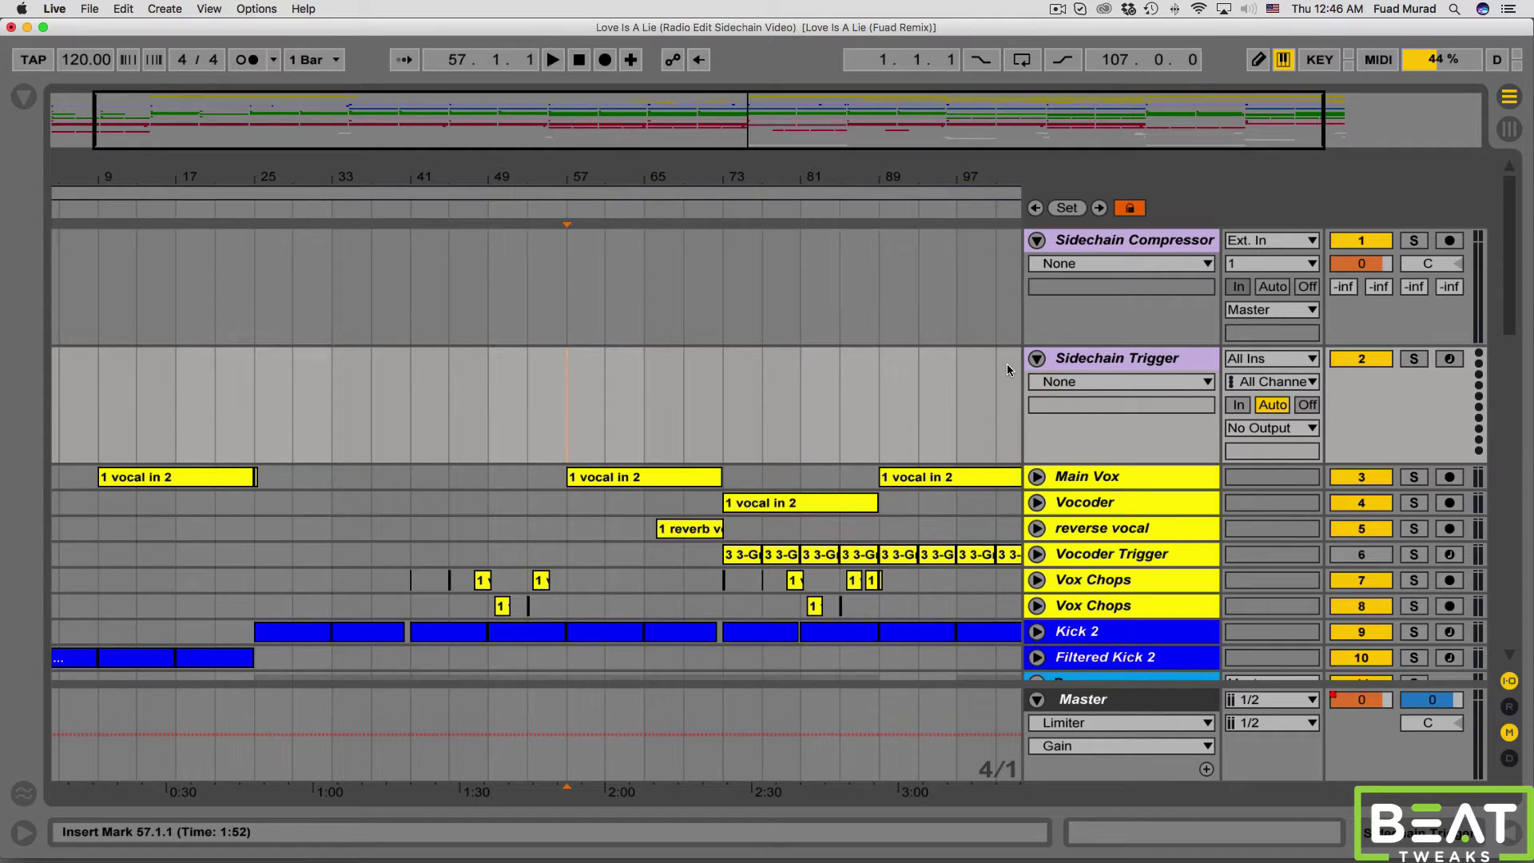
- Copy all Kick 2 clips from bar 25 to bar 104 onto the Sidechain Trigger track at the same positions
{"action": "left_click_drag", "start_coordinate": [832, 141], "coordinate": [809, 176]}
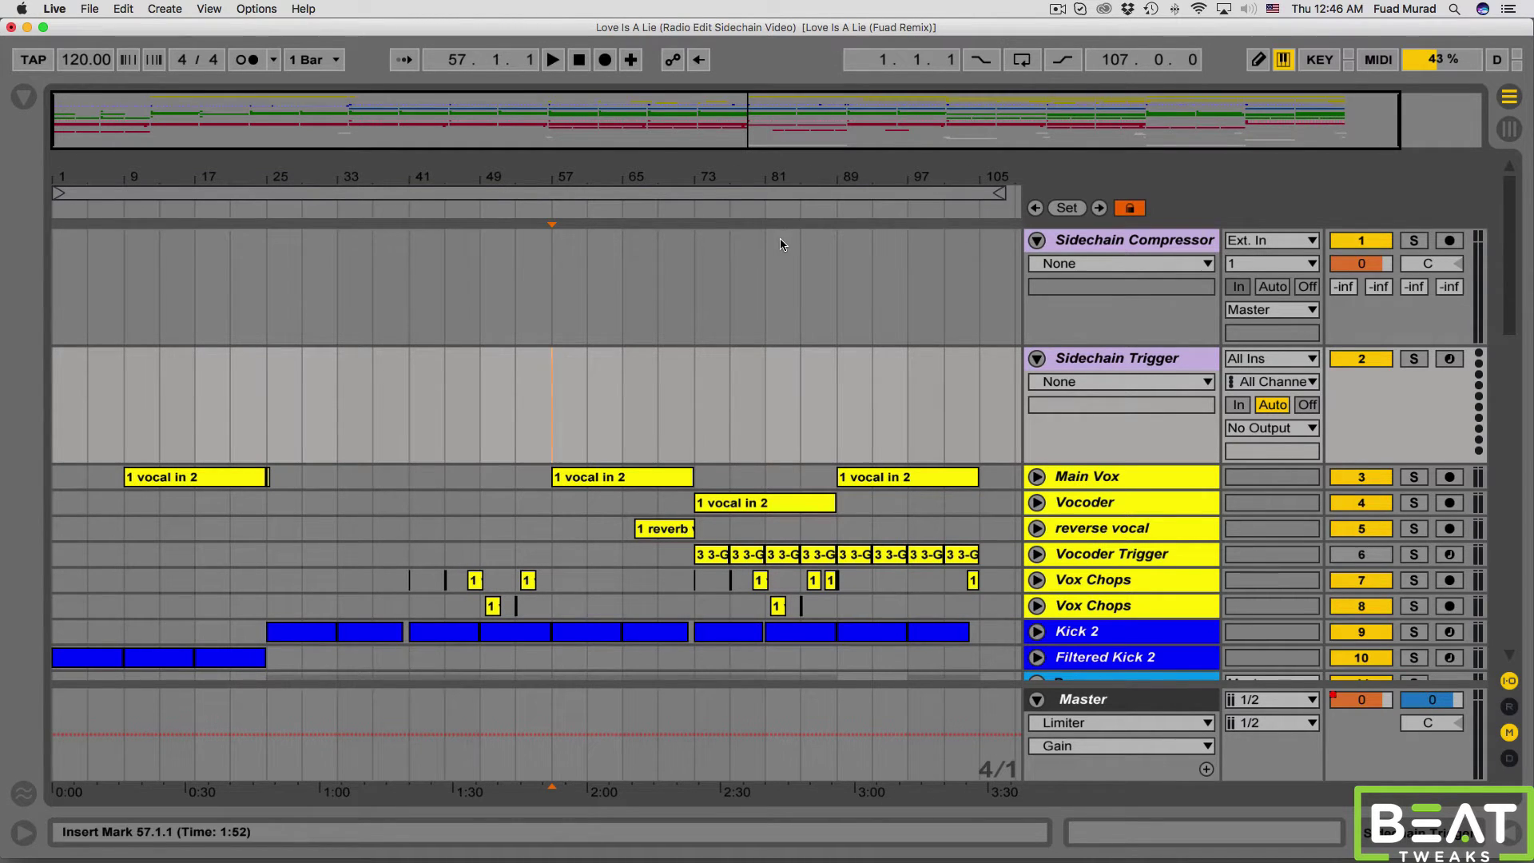
{"action": "scroll", "coordinate": [774, 243], "scroll_direction": "down", "scroll_amount": 2}
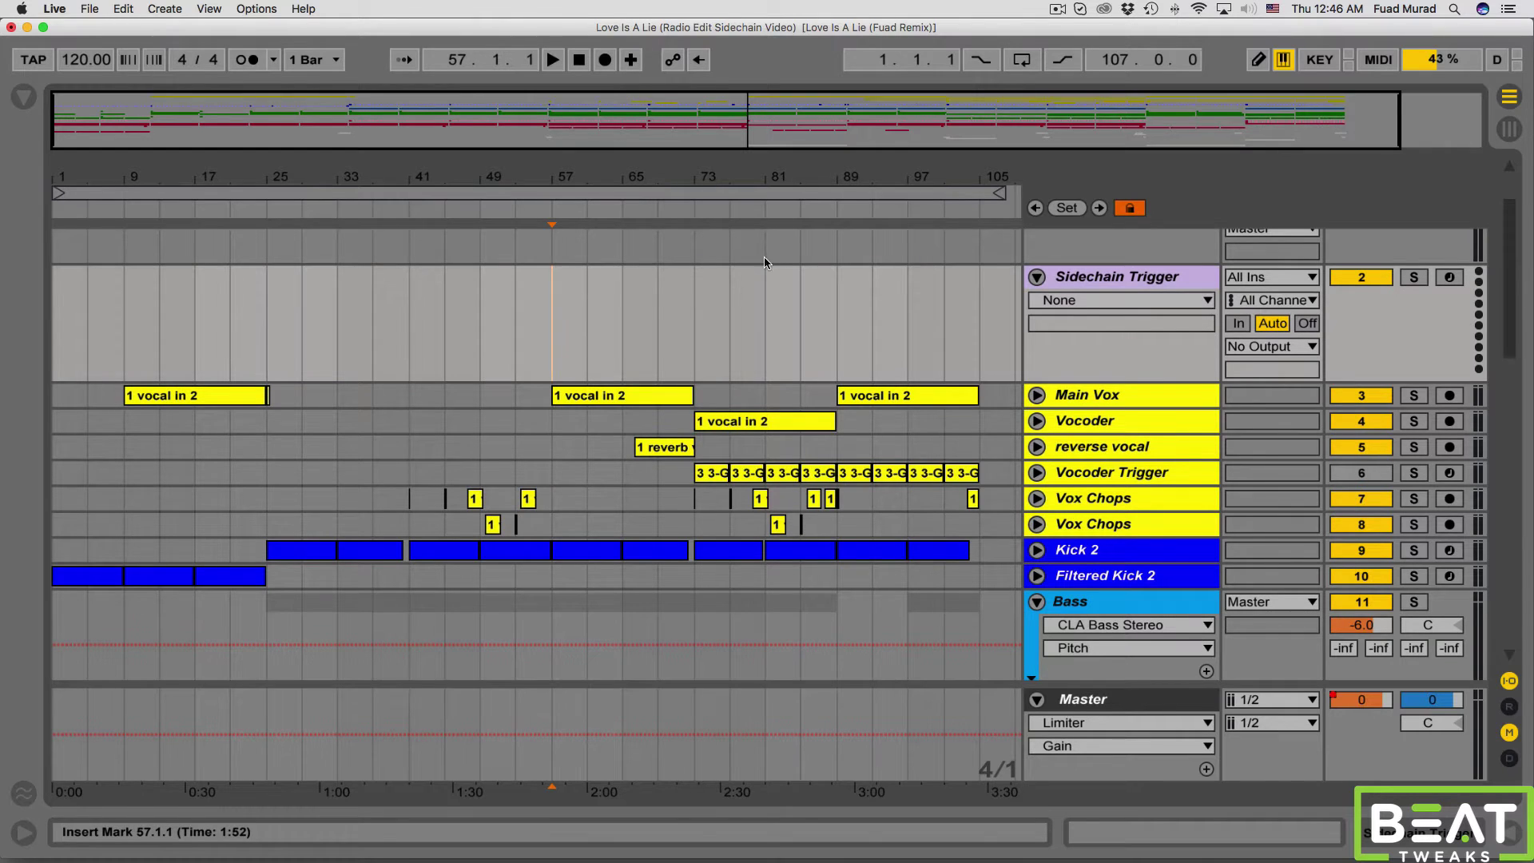
{"action": "left_click", "coordinate": [310, 549]}
{"action": "left_click", "coordinate": [924, 550], "text": "shift"}
{"action": "left_click", "coordinate": [1113, 549]}
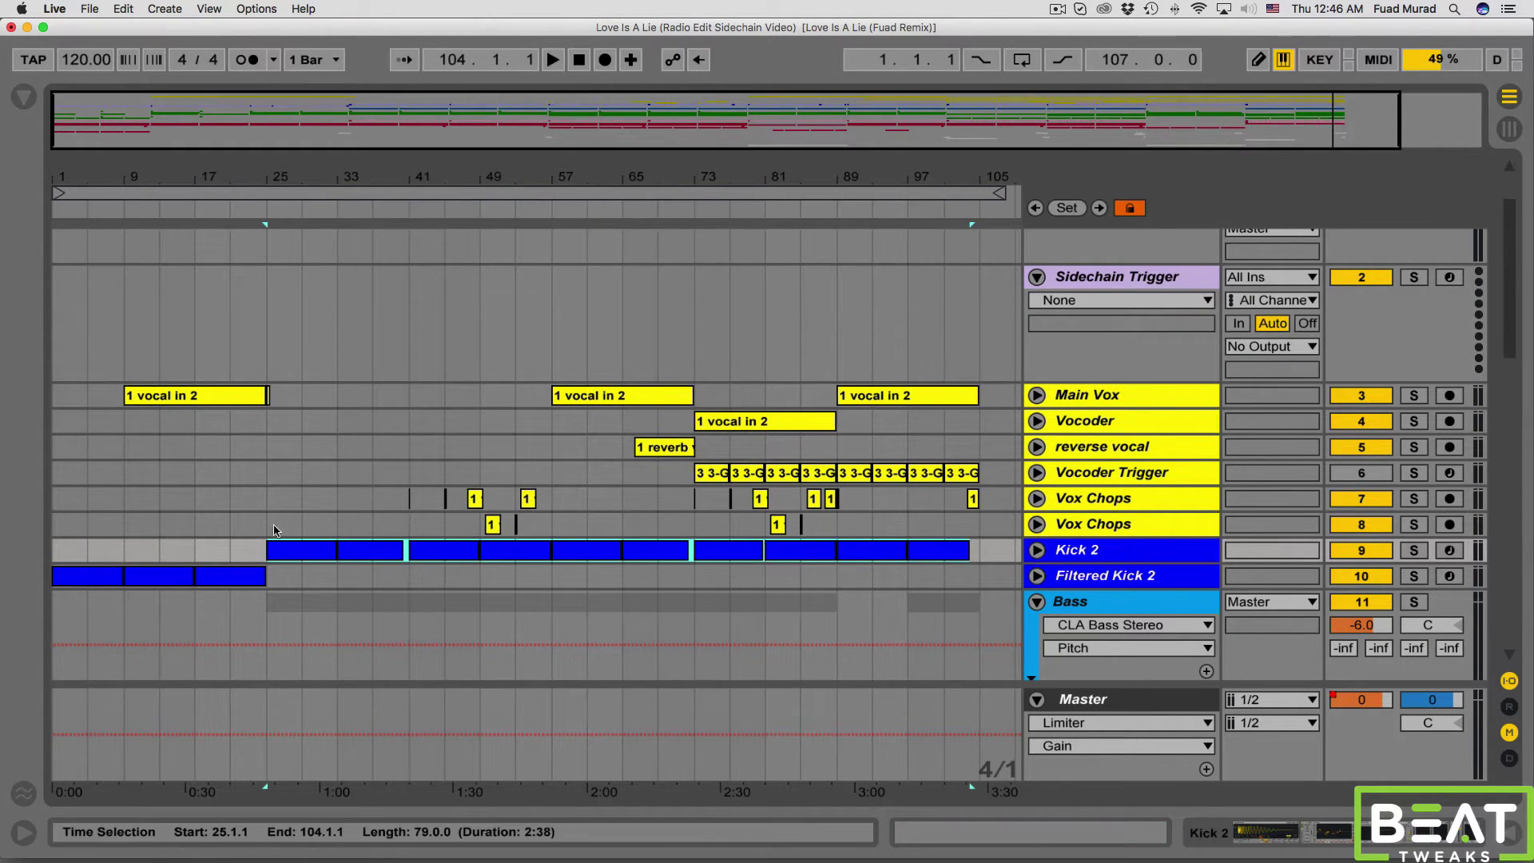
{"action": "left_click_drag", "start_coordinate": [317, 553], "coordinate": [320, 355]}
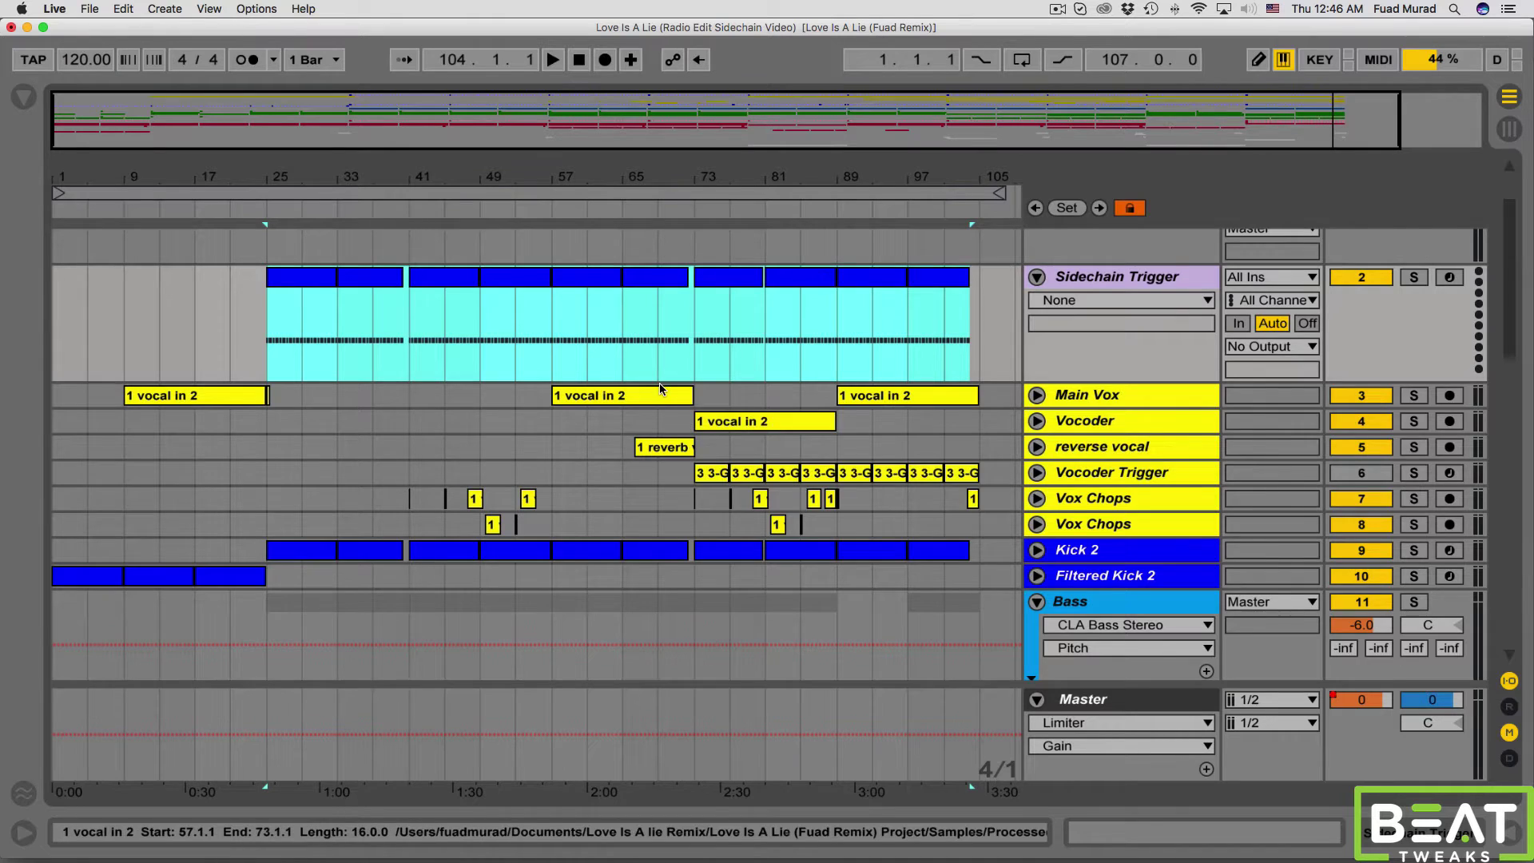
{"action": "scroll", "coordinate": [658, 382], "scroll_direction": "up", "scroll_amount": 2}
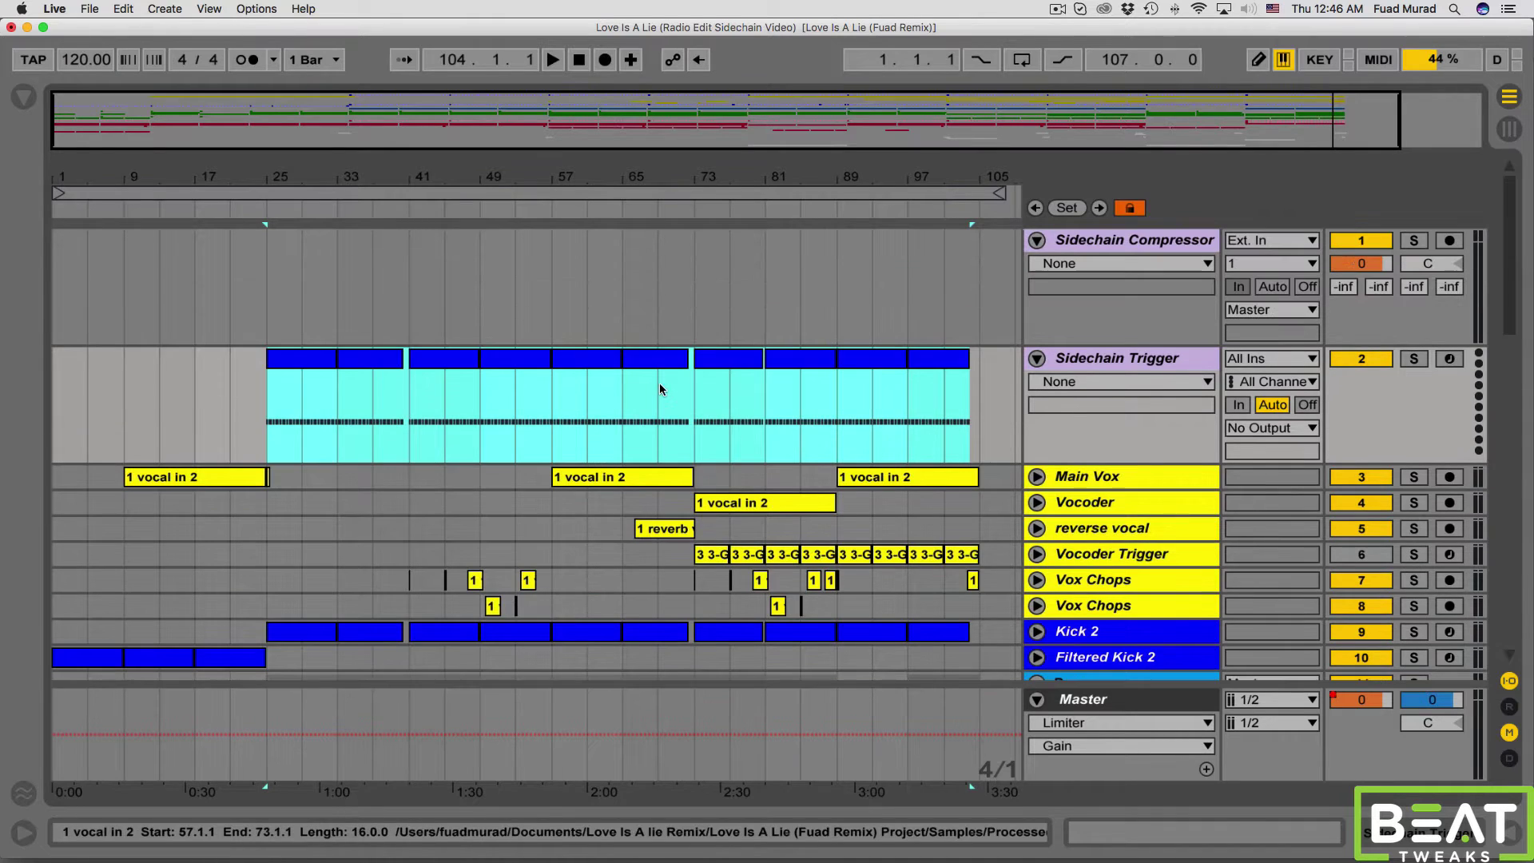
- Recolour the copied clips on Sidechain Trigger to match the track's light purple colour
{"action": "right_click", "coordinate": [524, 359]}
{"action": "left_click", "coordinate": [732, 753]}
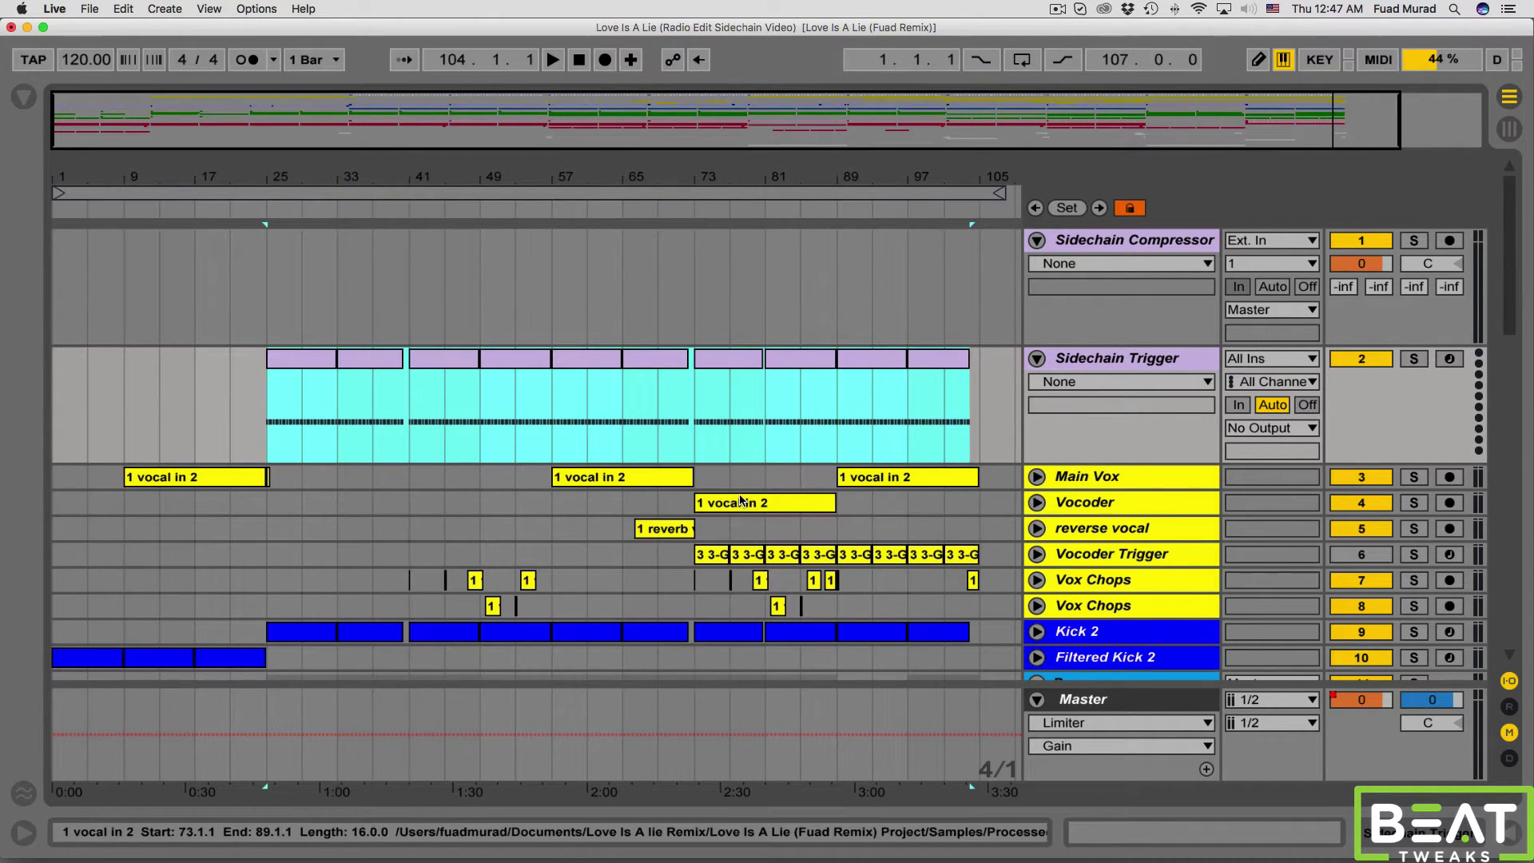
{"action": "scroll", "coordinate": [980, 555], "scroll_direction": "down", "scroll_amount": 3}
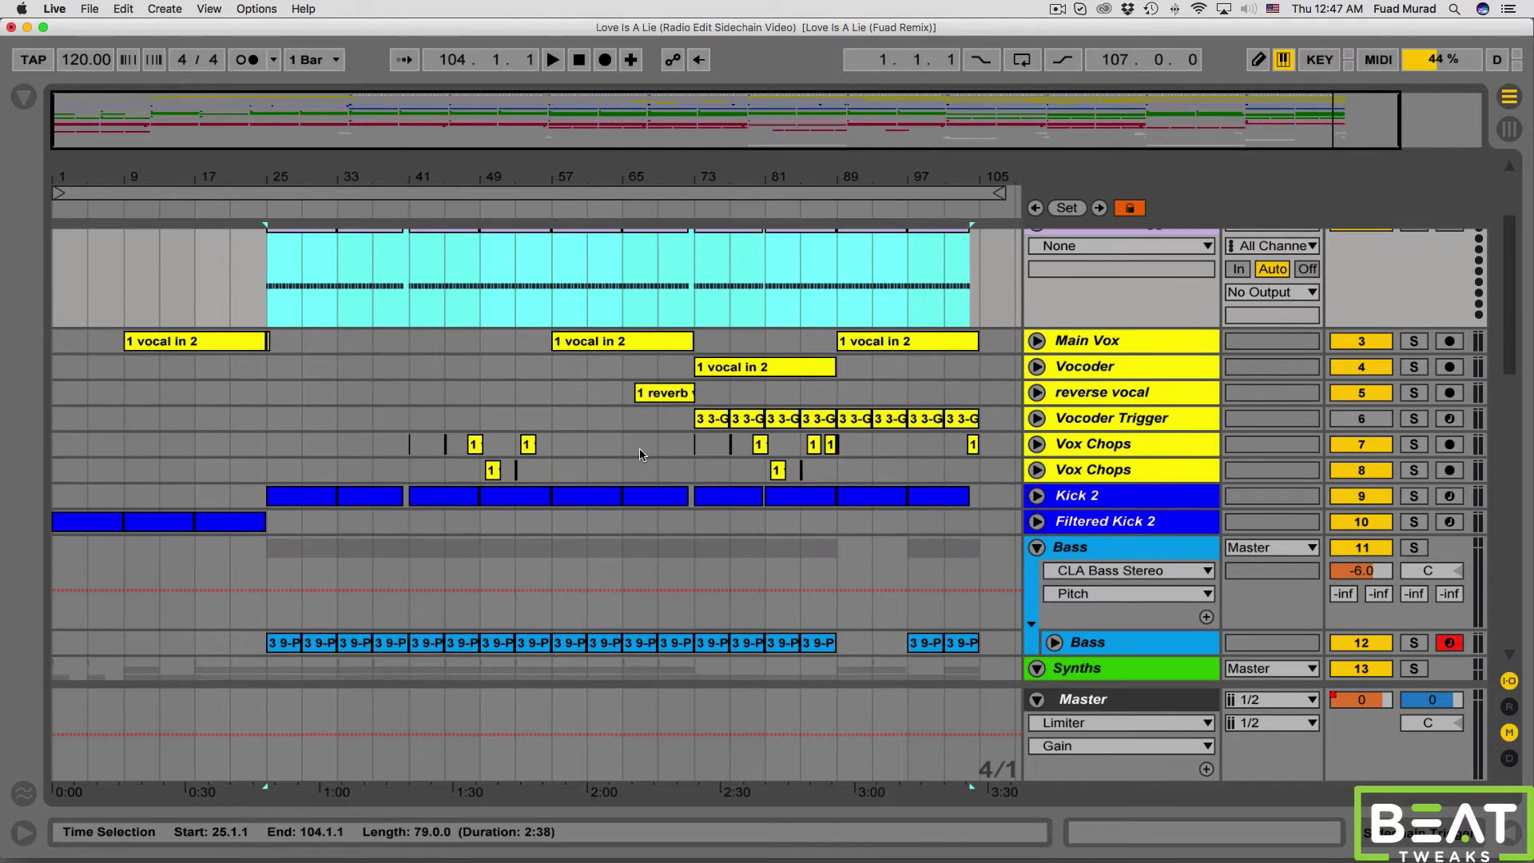
{"action": "scroll", "coordinate": [980, 555], "scroll_direction": "up", "scroll_amount": 3}
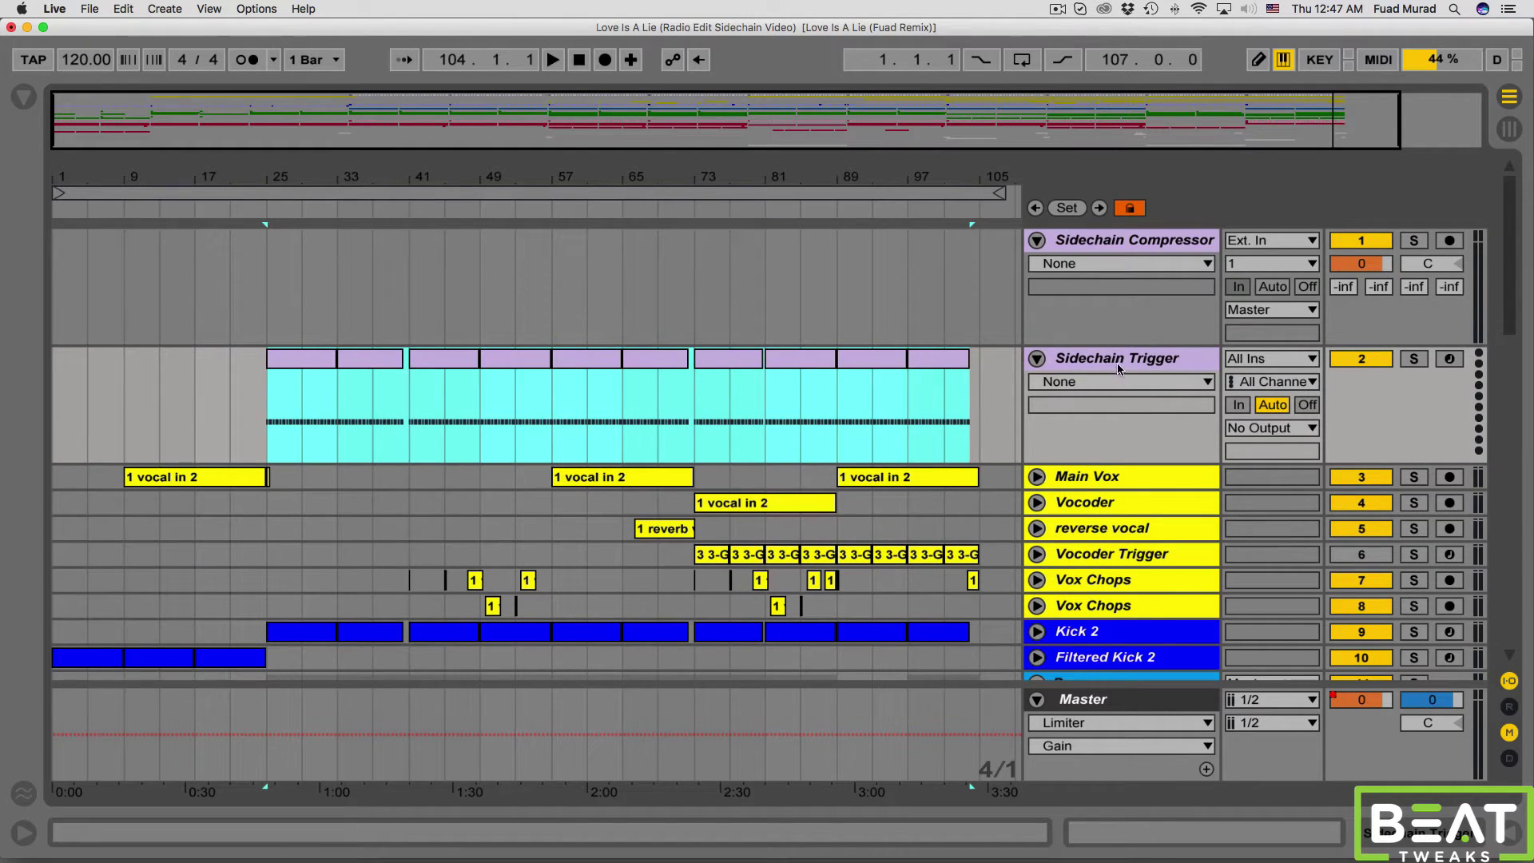
- Load the A-HiHat 2 Closed B.aif sample as the Sidechain Trigger track's instrument and lower the track volume to -inf
{"action": "left_click", "coordinate": [1173, 361]}
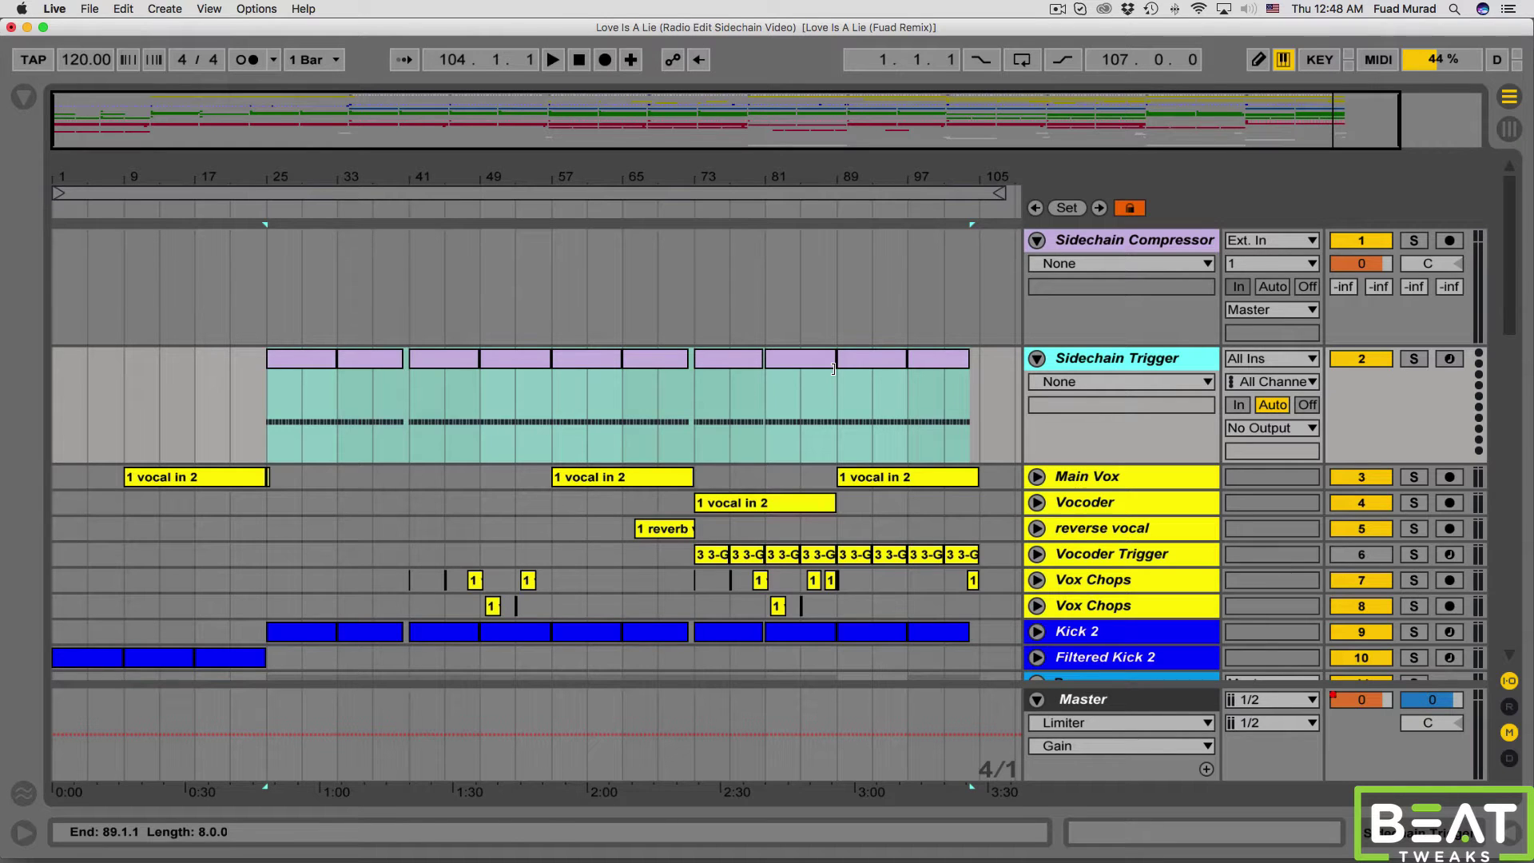
{"action": "left_click", "coordinate": [24, 97]}
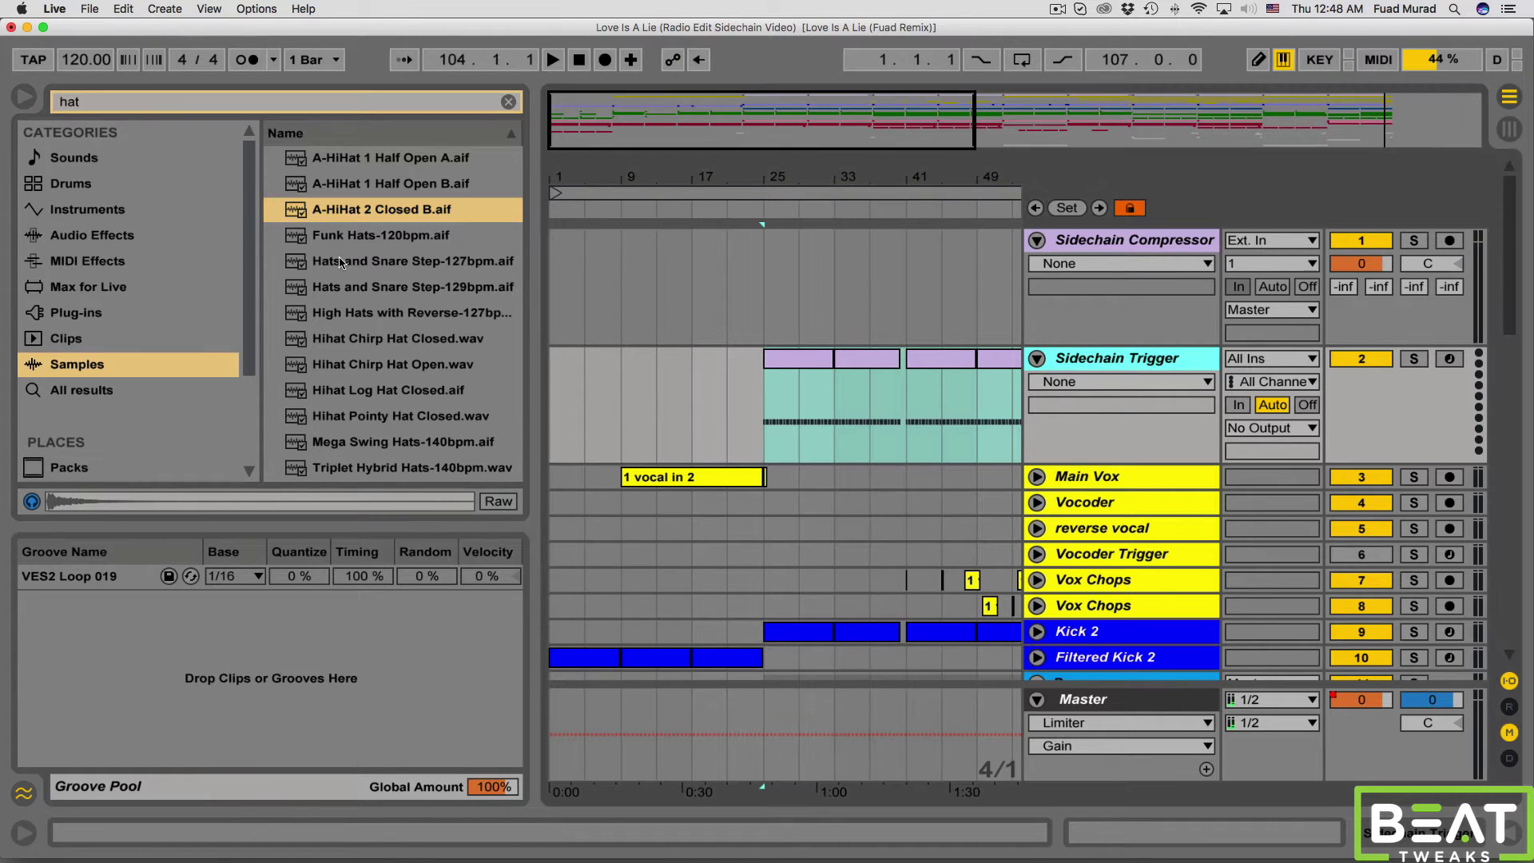
{"action": "double_click", "coordinate": [1098, 359]}
{"action": "mouse_move", "coordinate": [395, 208]}
{"action": "left_mouse_down"}
{"action": "mouse_move", "coordinate": [479, 619]}
{"action": "mouse_move", "coordinate": [701, 647]}
{"action": "mouse_move", "coordinate": [829, 627]}
{"action": "mouse_move", "coordinate": [1039, 644]}
{"action": "left_mouse_up"}
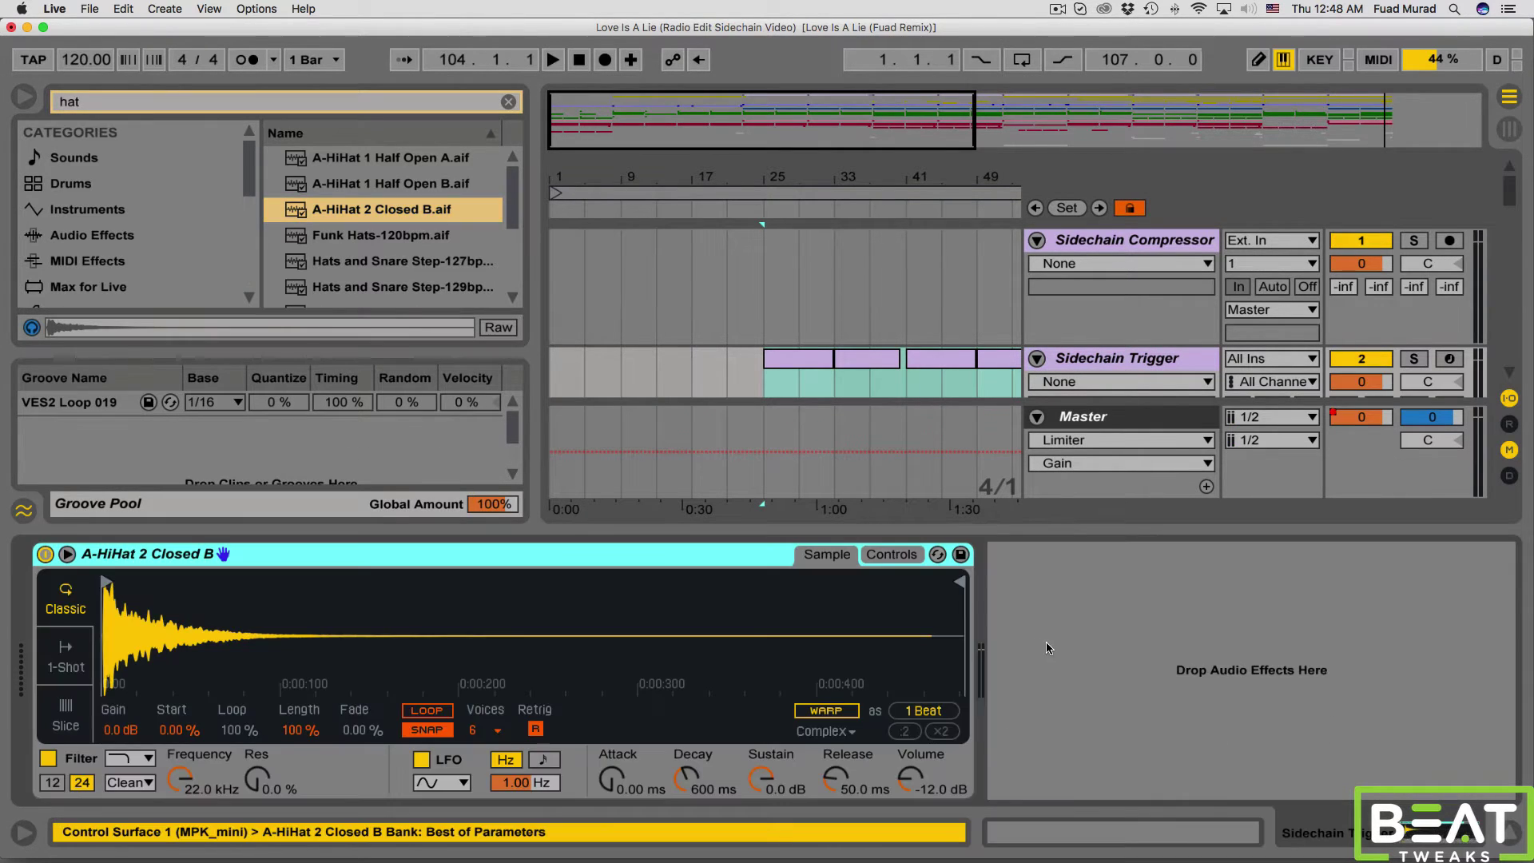
{"action": "left_click", "coordinate": [1509, 831]}
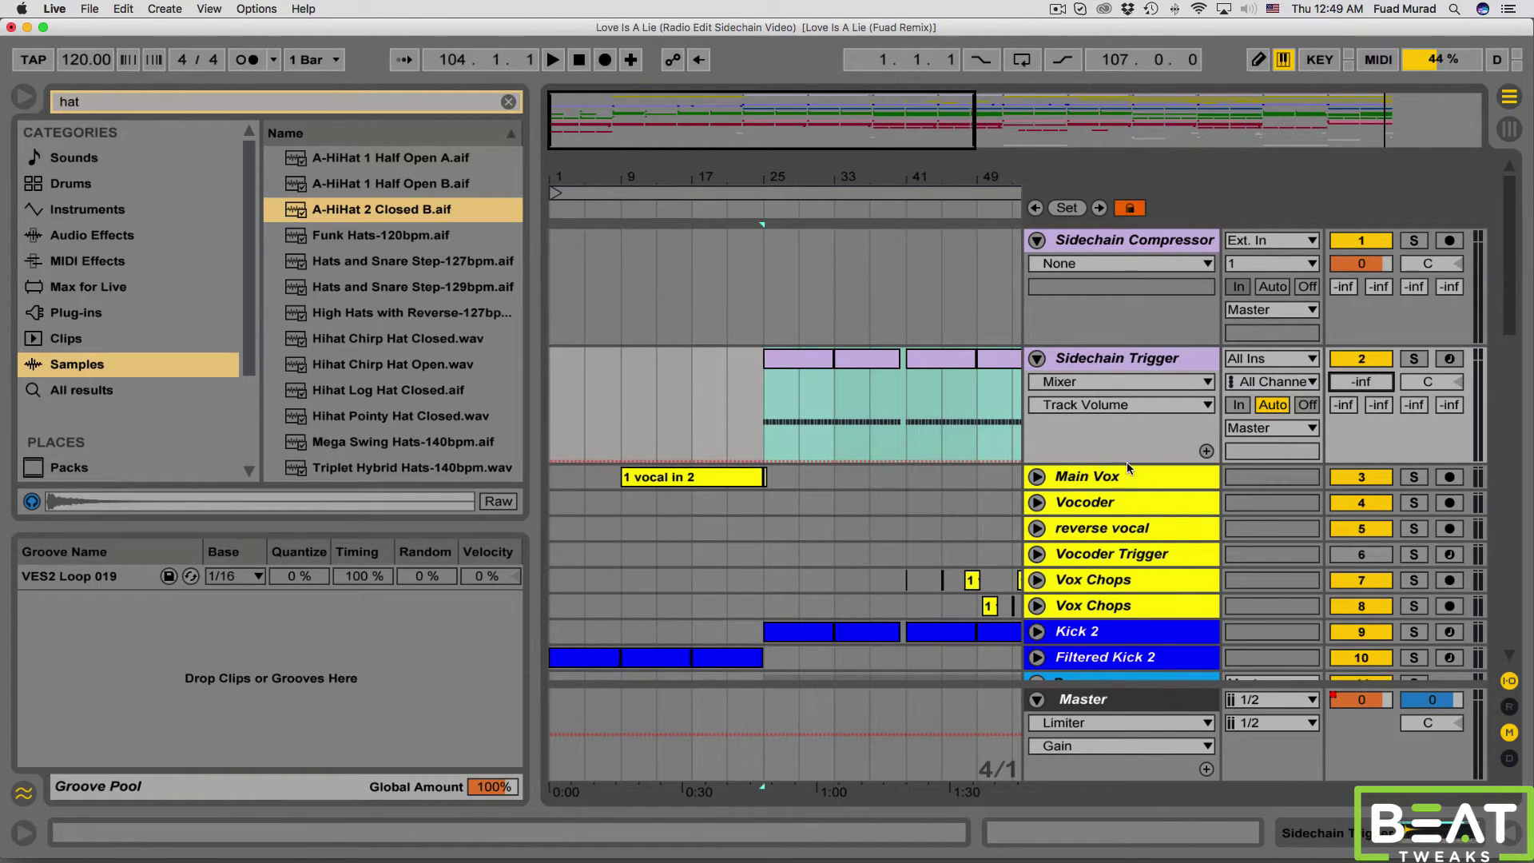
- Add the Compressor audio effect to the Sidechain Compressor track and expand its sidechain settings
{"action": "left_click", "coordinate": [1158, 245]}
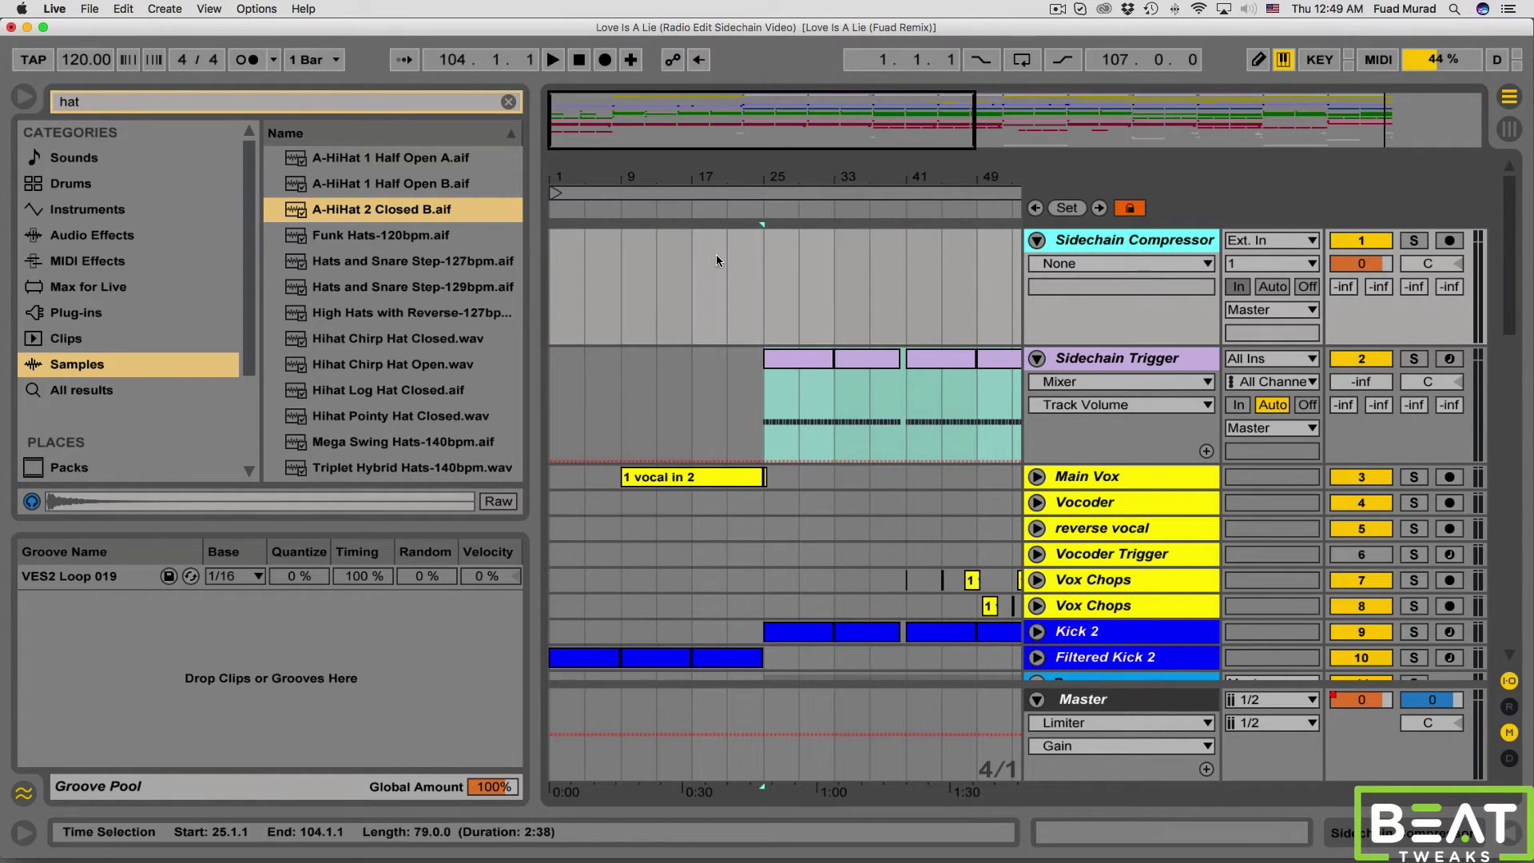
{"action": "left_click", "coordinate": [24, 96]}
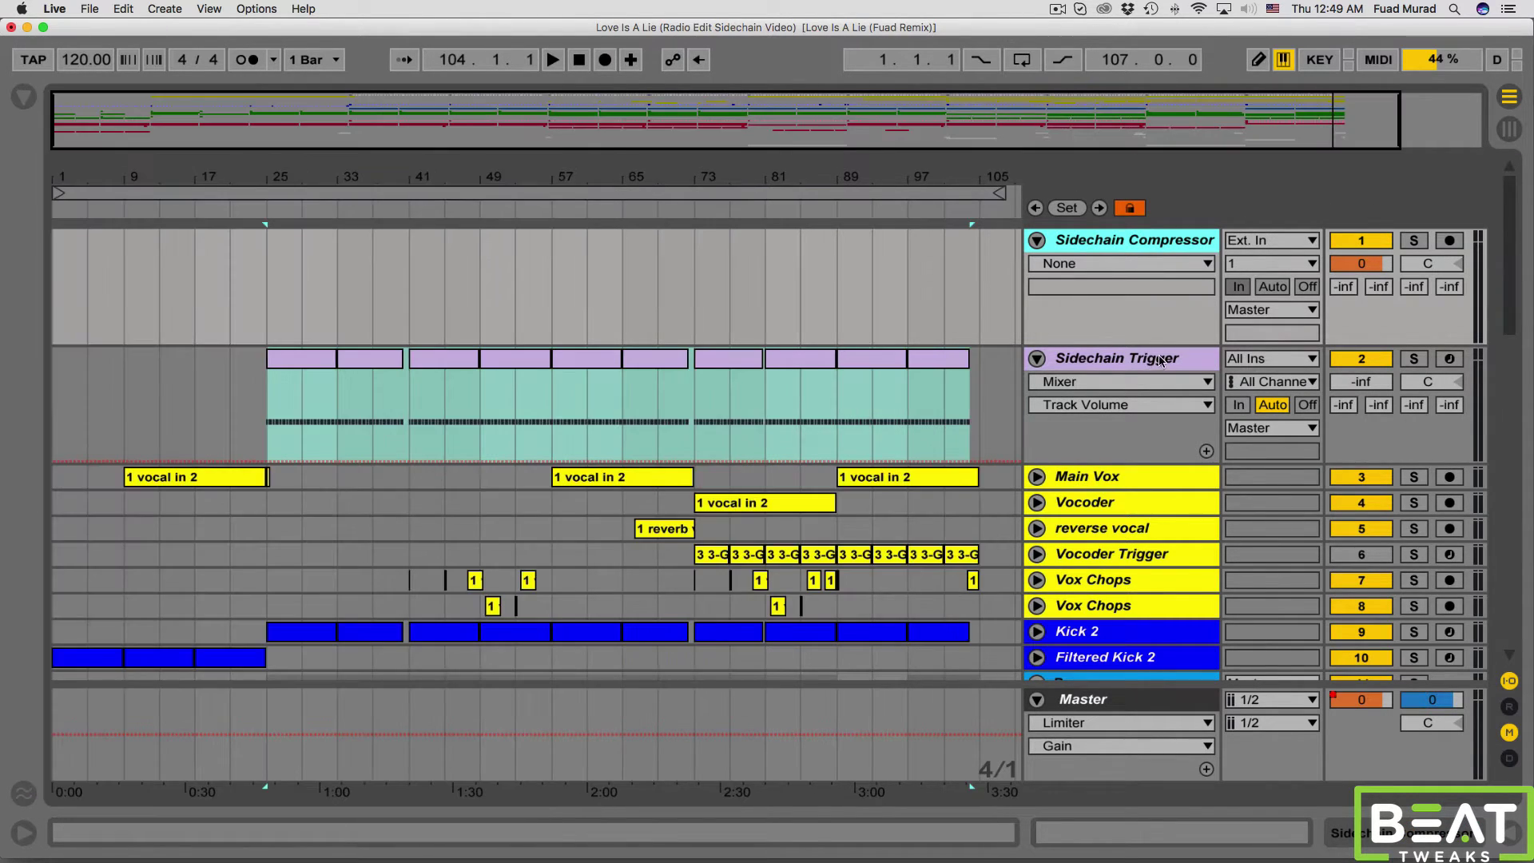
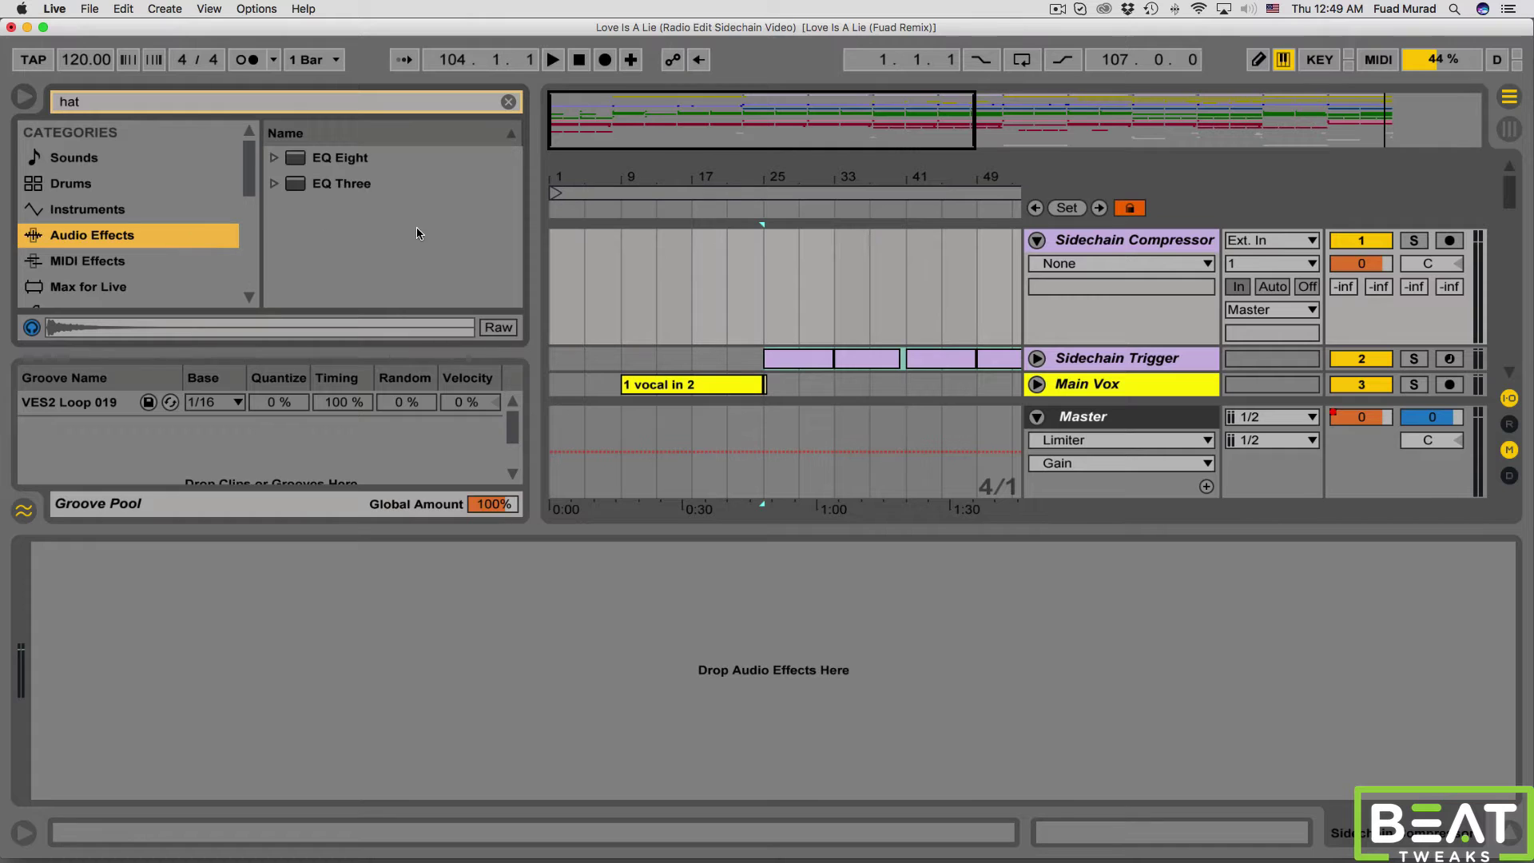
{"action": "left_click", "coordinate": [200, 107]}
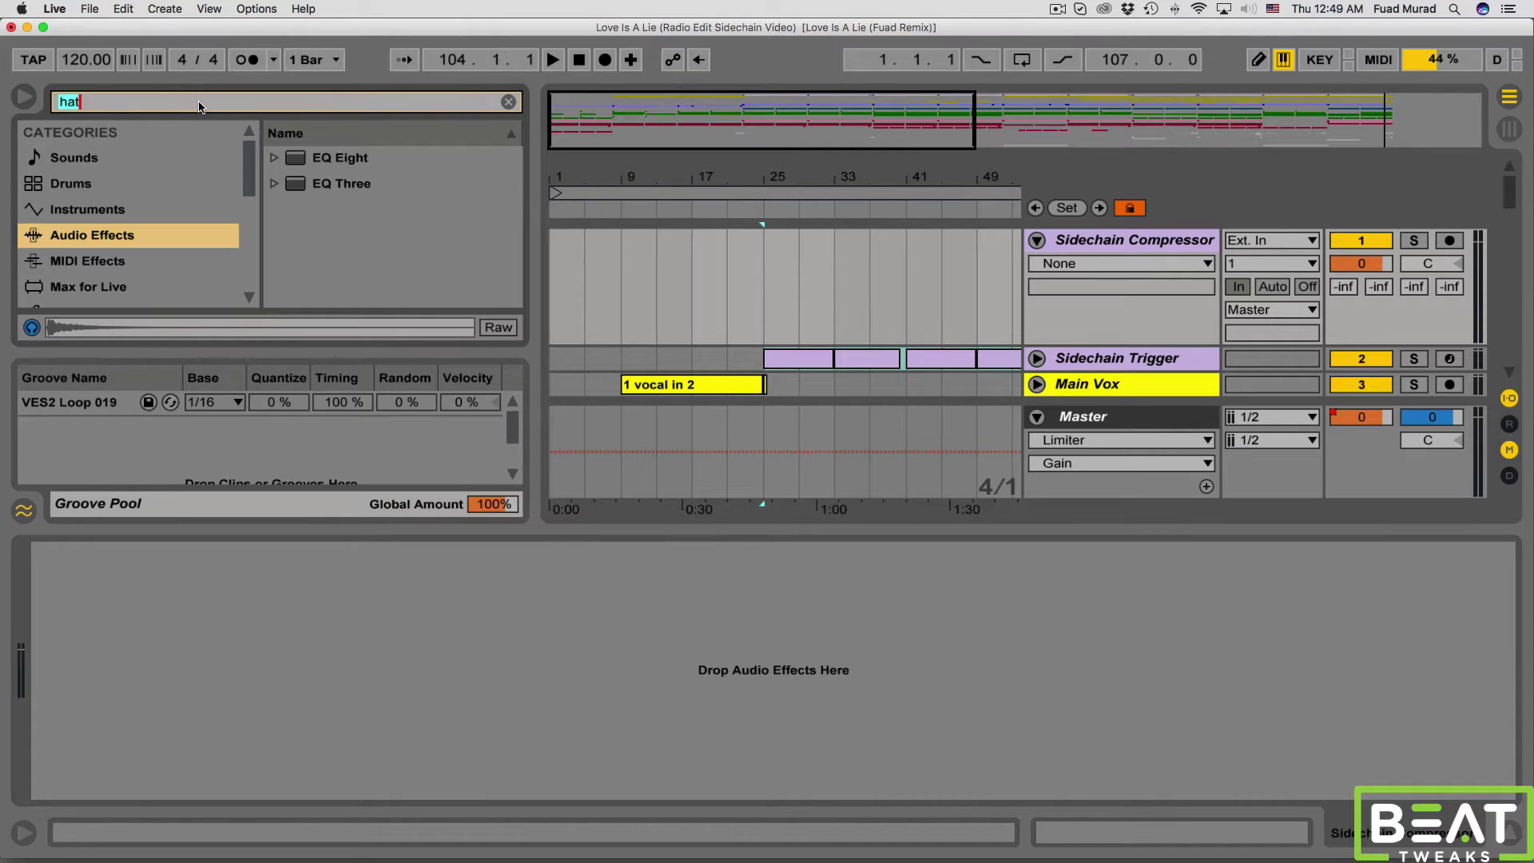
{"action": "key", "text": "BackSpace"}
{"action": "scroll", "coordinate": [317, 250], "scroll_direction": "down", "scroll_amount": 4}
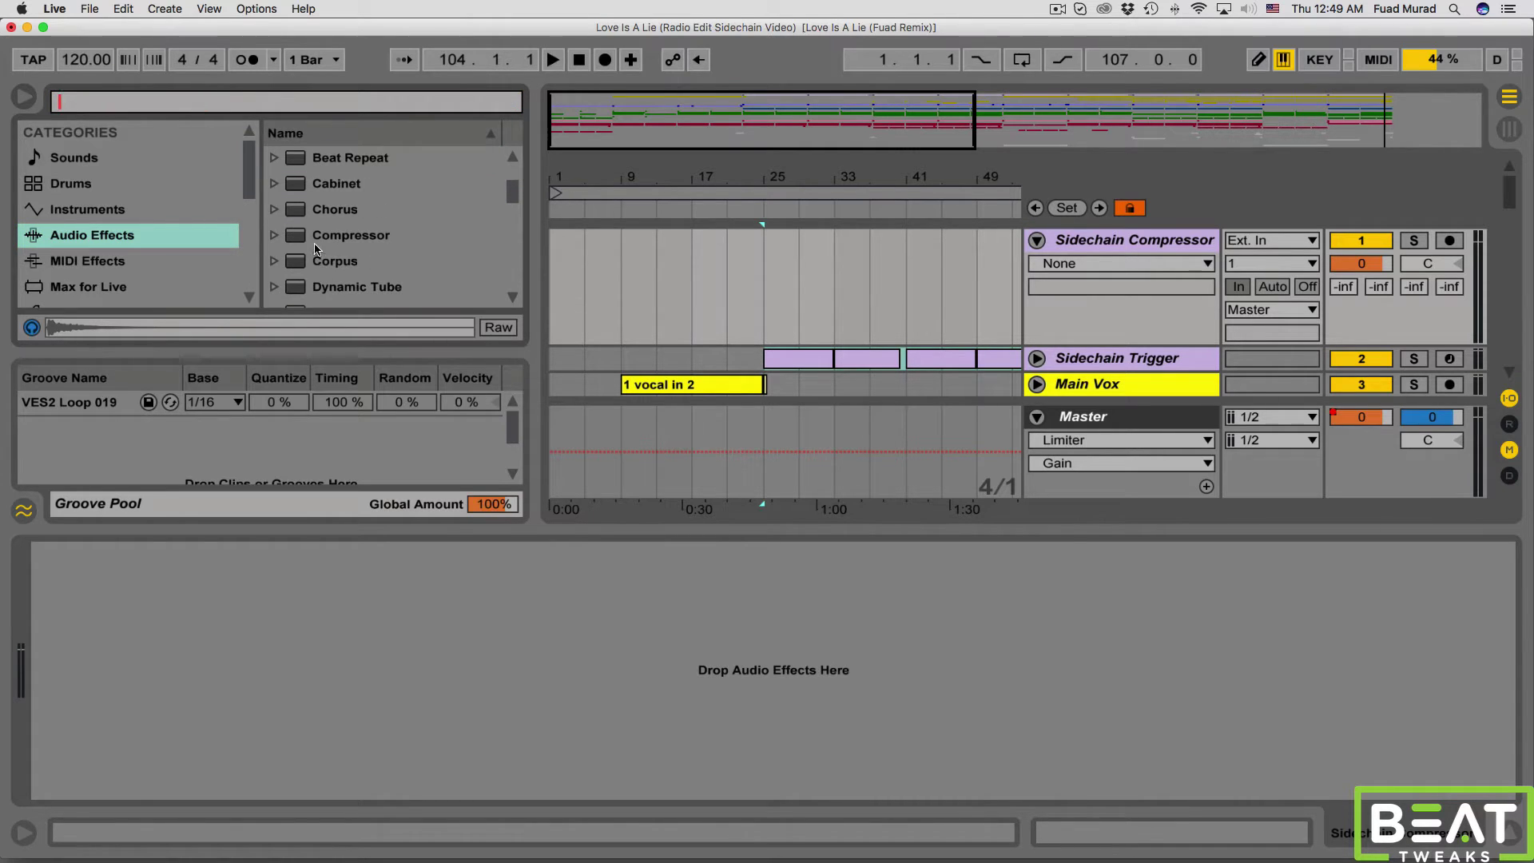
{"action": "mouse_move", "coordinate": [303, 238]}
{"action": "left_mouse_down"}
{"action": "mouse_move", "coordinate": [377, 576]}
{"action": "mouse_move", "coordinate": [522, 630]}
{"action": "mouse_move", "coordinate": [671, 641]}
{"action": "left_mouse_up"}
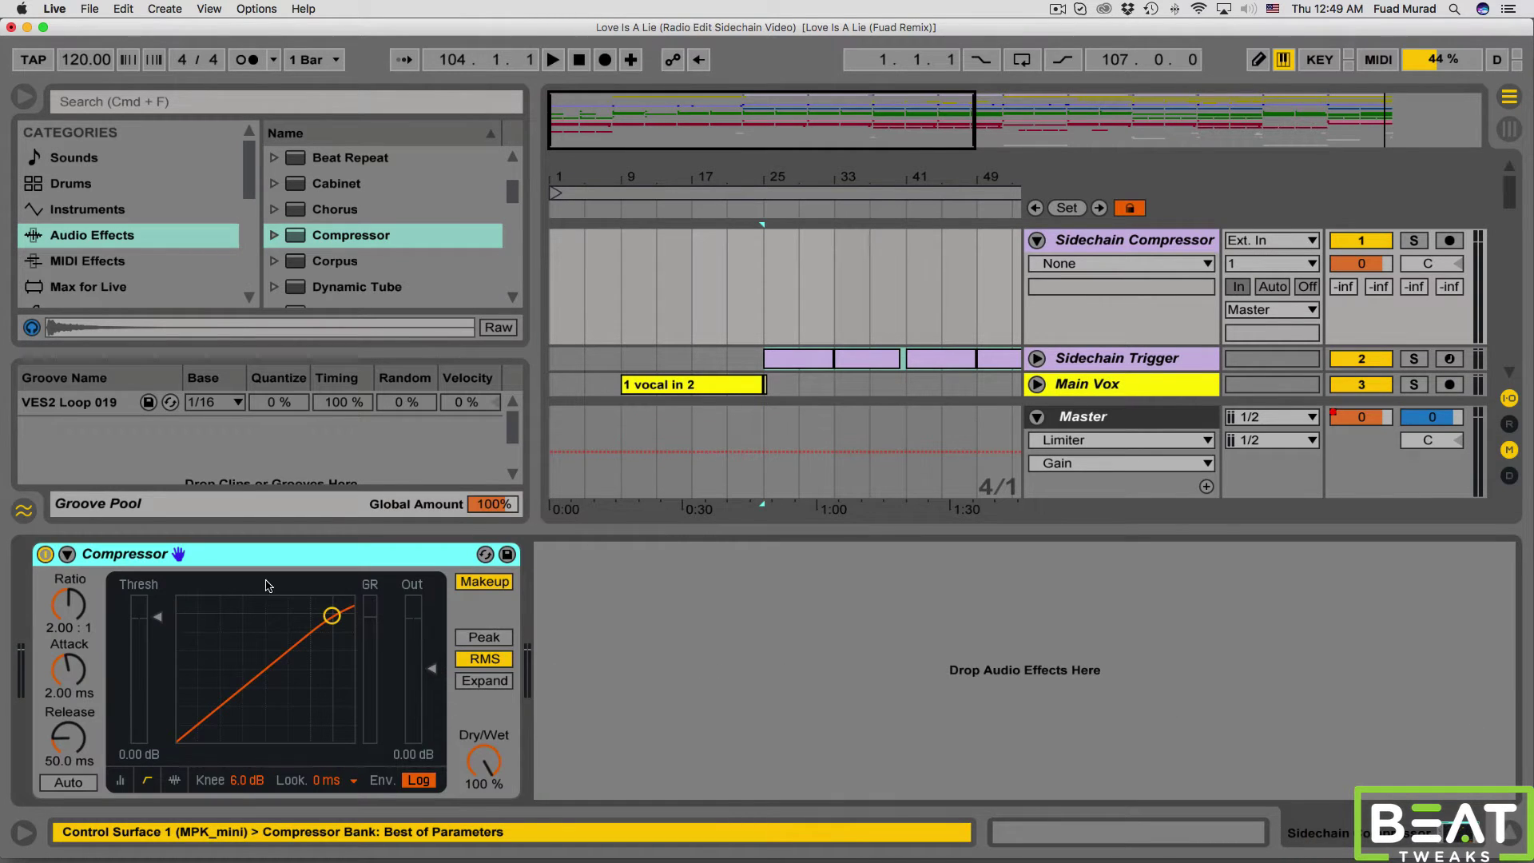
{"action": "left_click", "coordinate": [68, 555]}
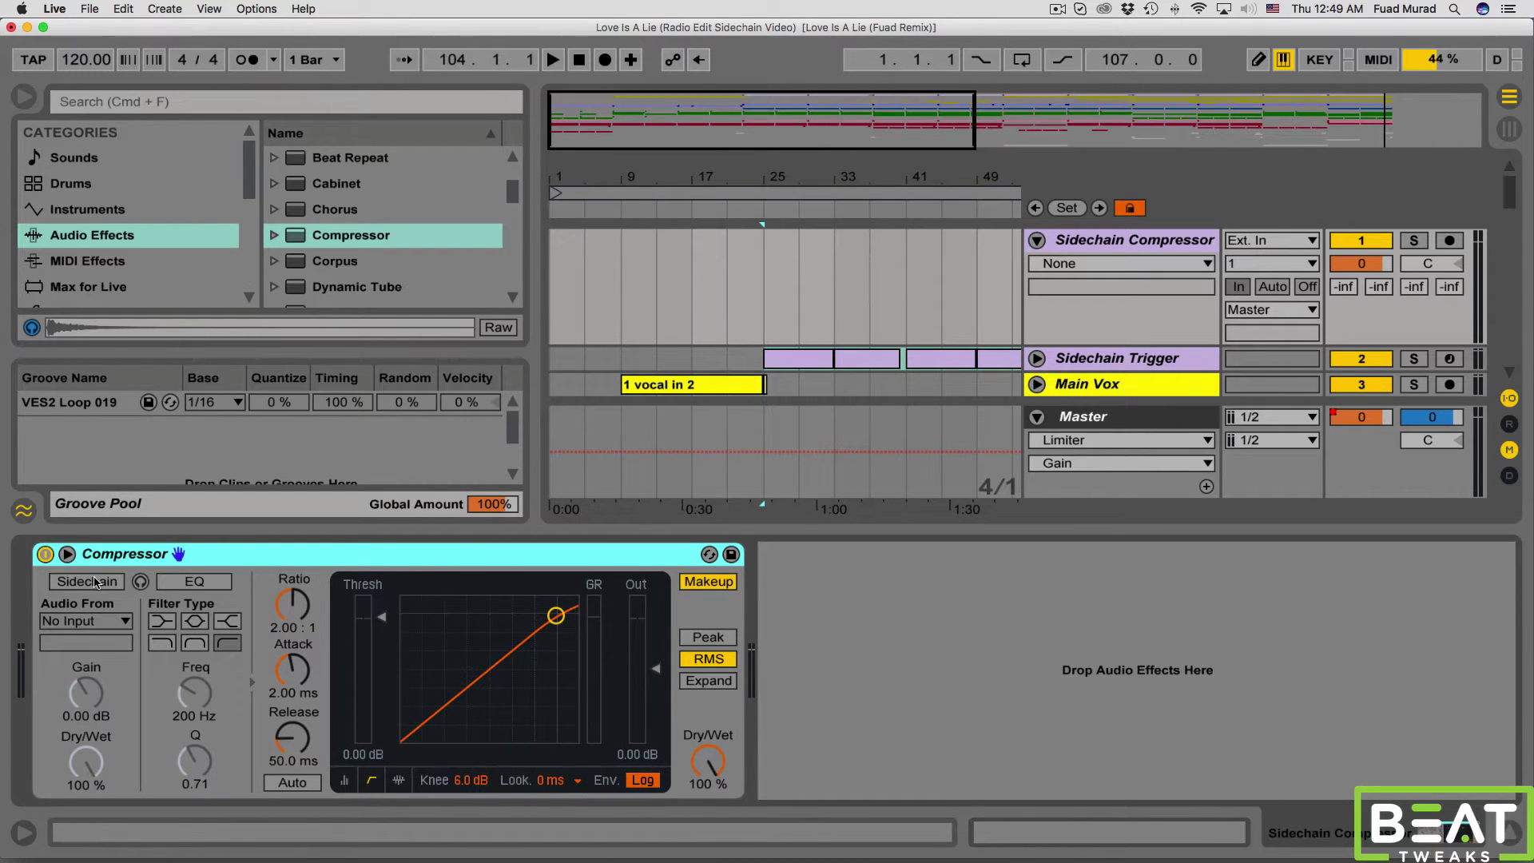
- Enable the Compressor's sidechain and choose the Sidechain Trigger track as its audio source
{"action": "left_click", "coordinate": [94, 582]}
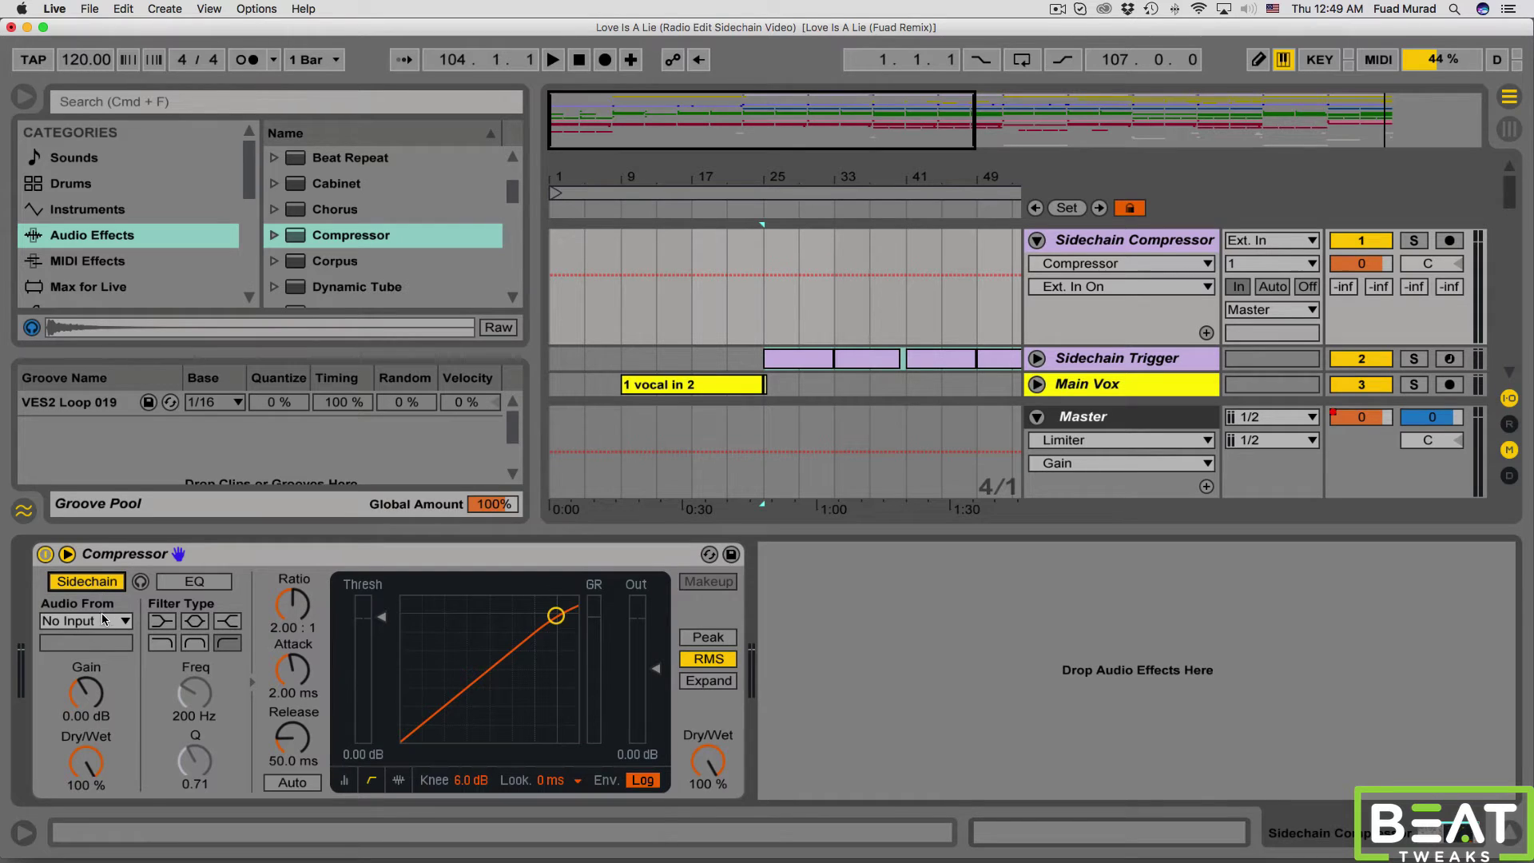
{"action": "left_click", "coordinate": [105, 621]}
{"action": "scroll", "coordinate": [146, 465], "scroll_direction": "up", "scroll_amount": 5}
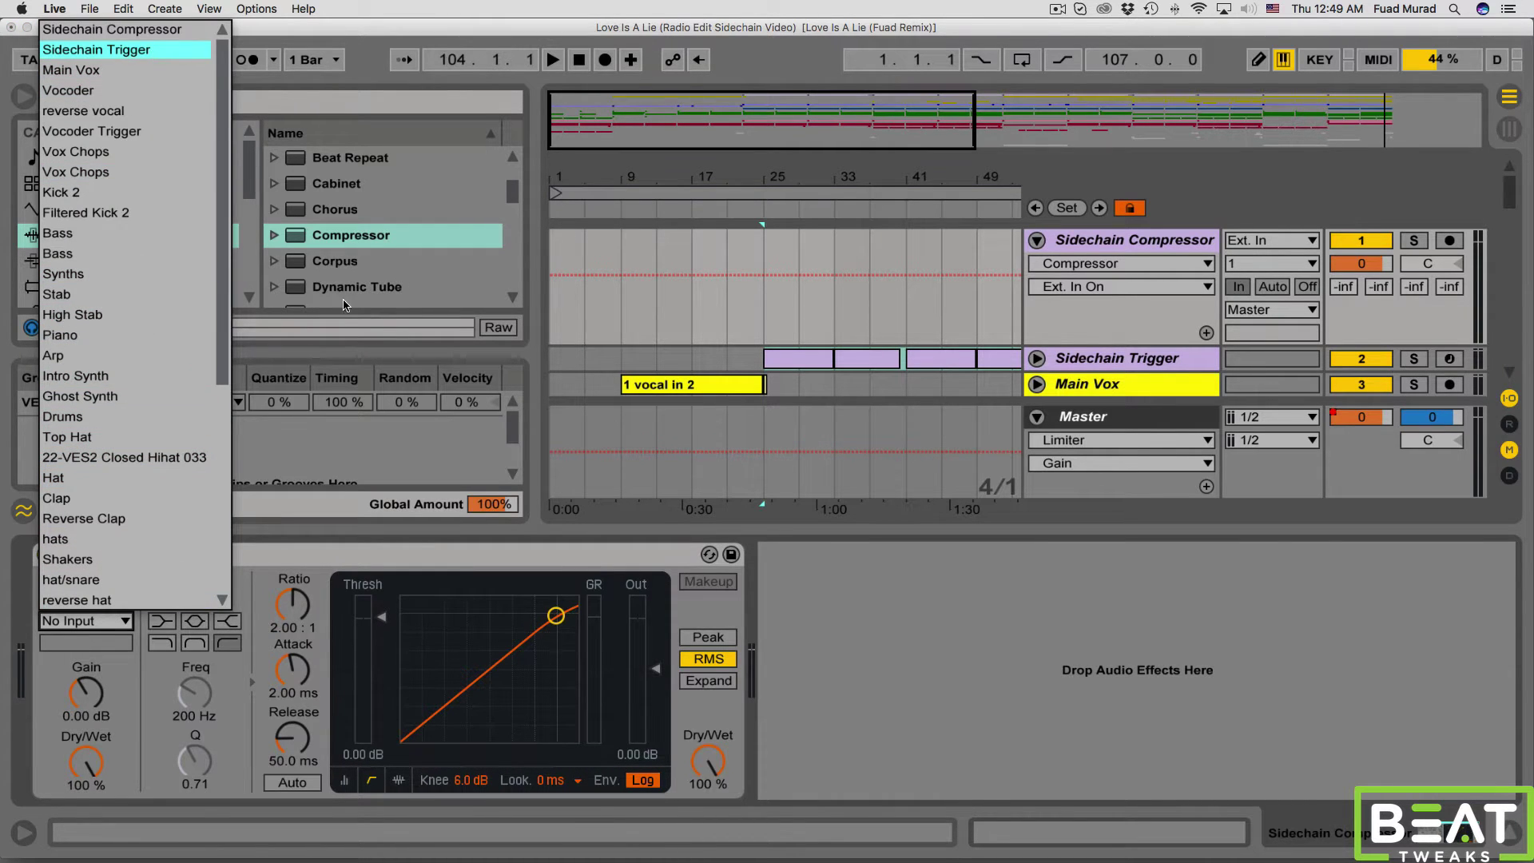
{"action": "key", "text": "Return"}
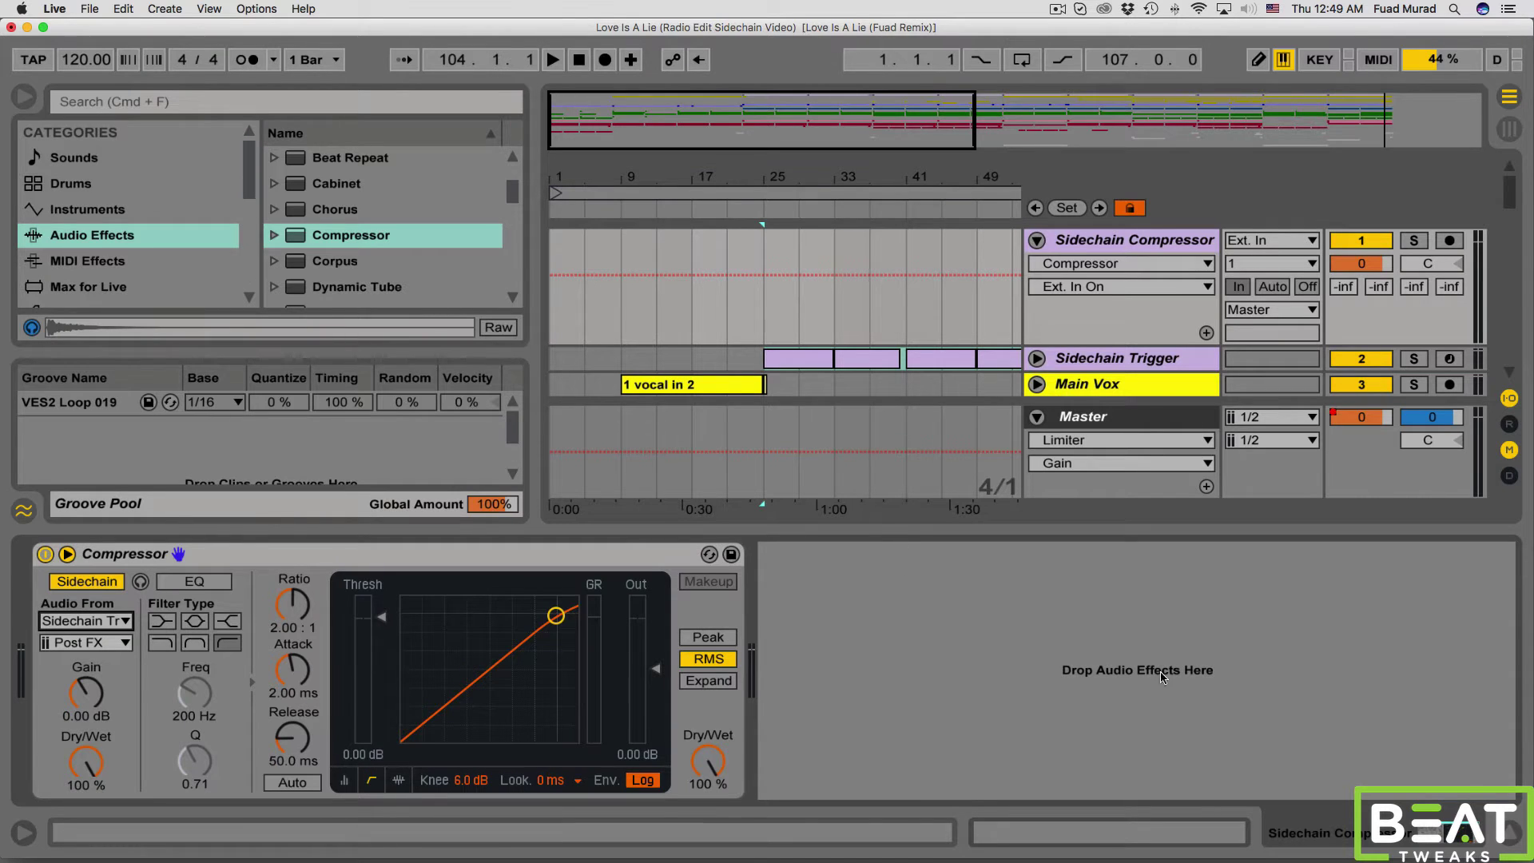
- Hide the device view and route the Bass group's output to the Sidechain Compressor track
{"action": "left_click", "coordinate": [1517, 833]}
{"action": "scroll", "coordinate": [1100, 496], "scroll_direction": "down", "scroll_amount": 5}
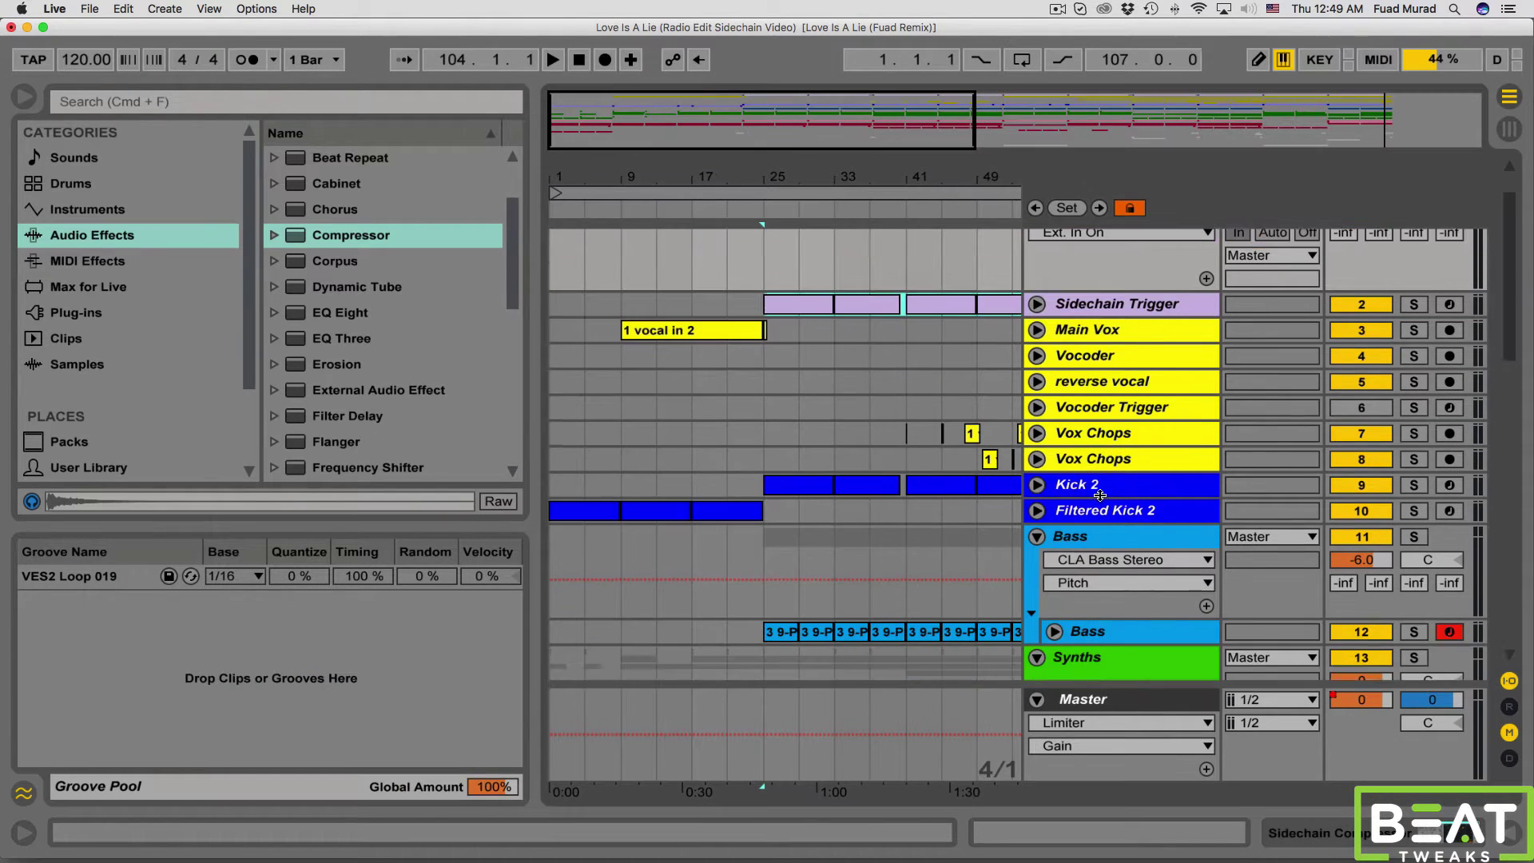
{"action": "scroll", "coordinate": [1099, 495], "scroll_direction": "up", "scroll_amount": 5}
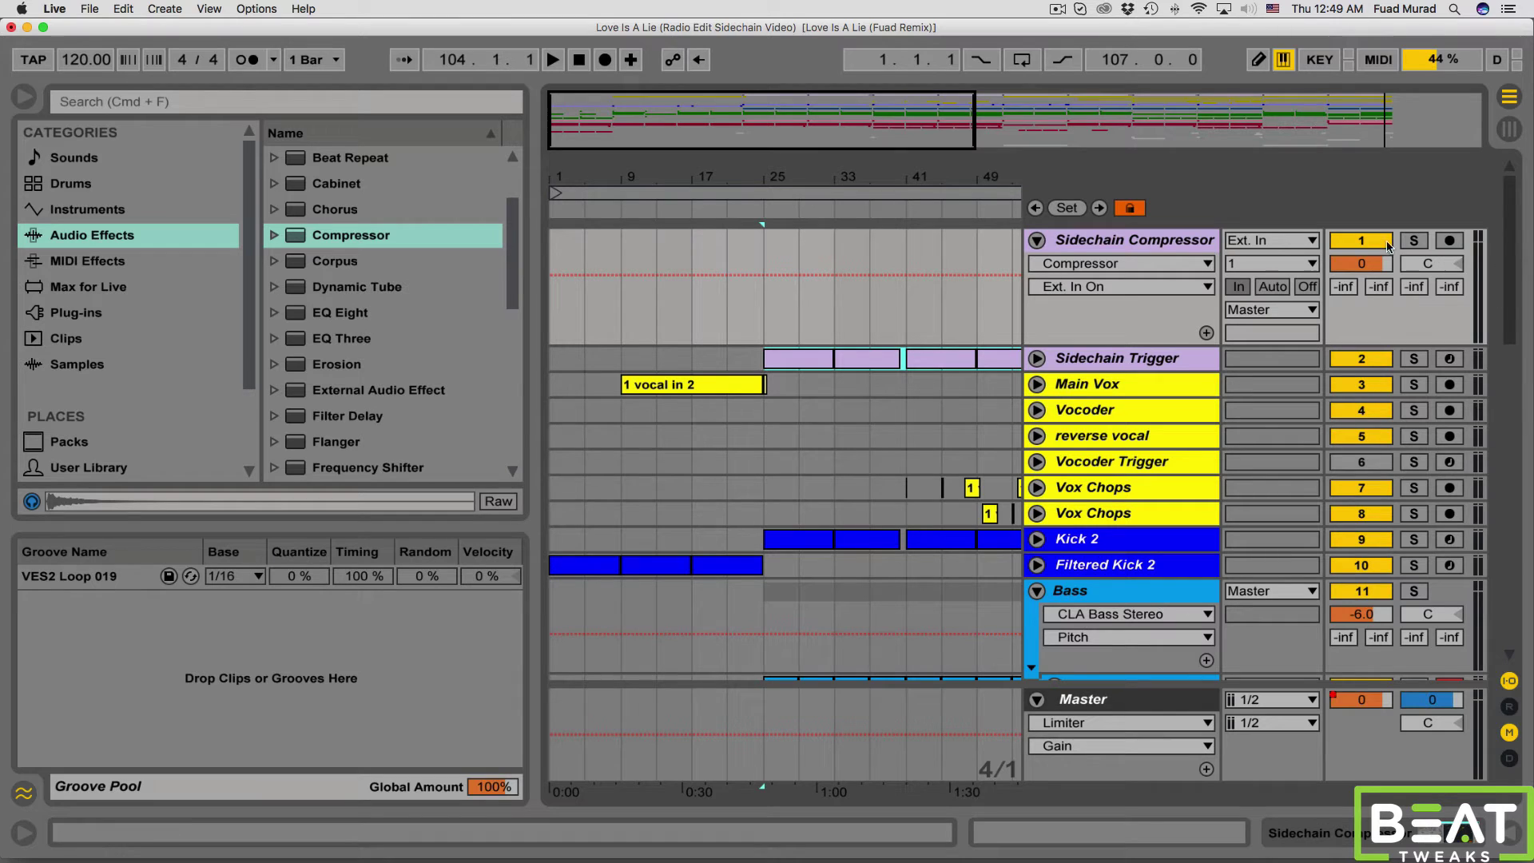
{"action": "scroll", "coordinate": [1257, 401], "scroll_direction": "down", "scroll_amount": 3}
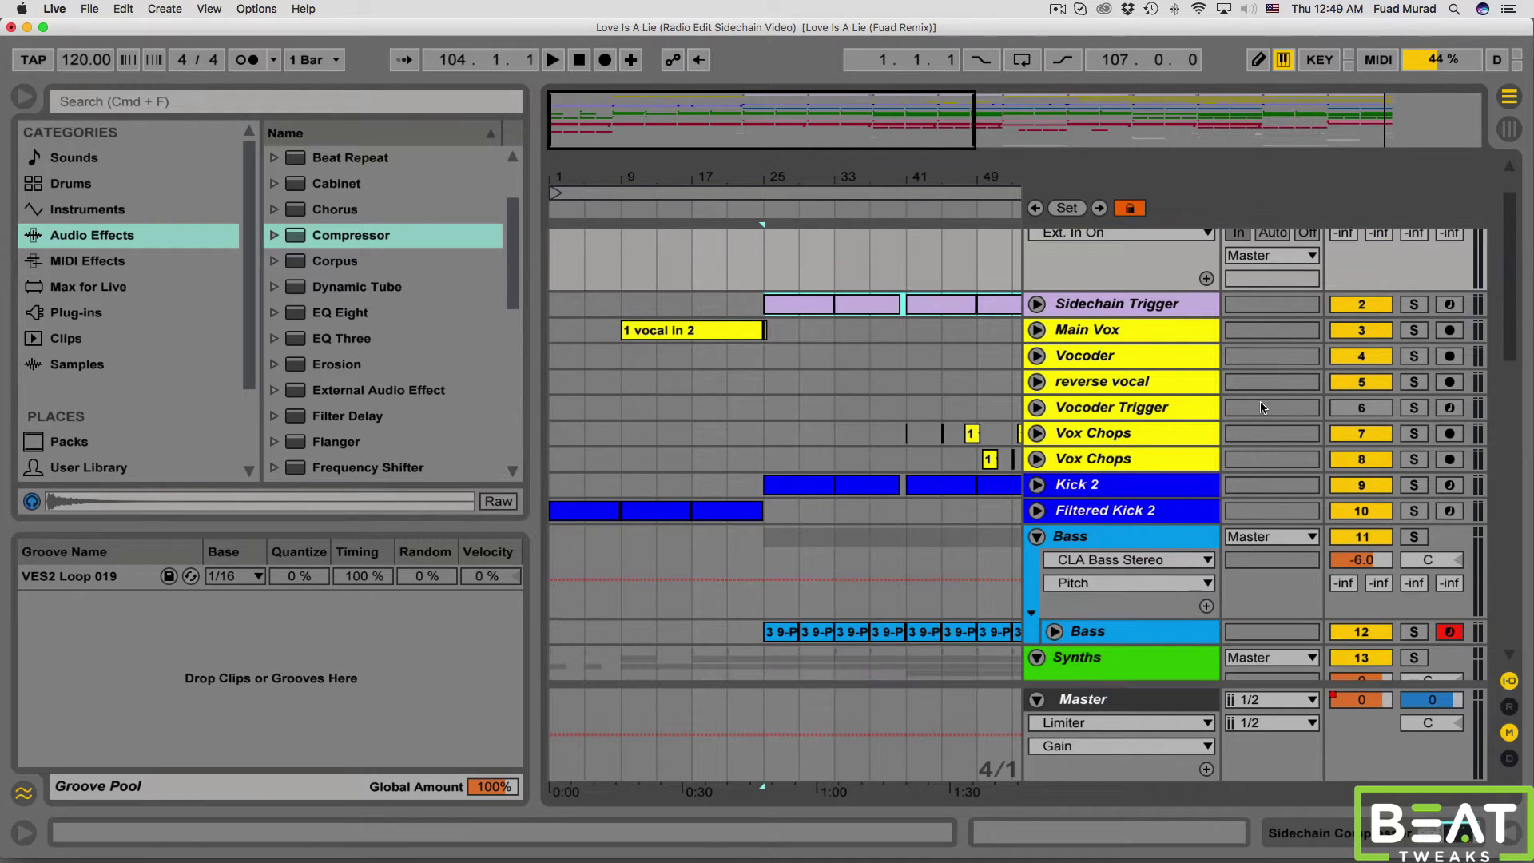
{"action": "scroll", "coordinate": [1220, 527], "scroll_direction": "down", "scroll_amount": 1}
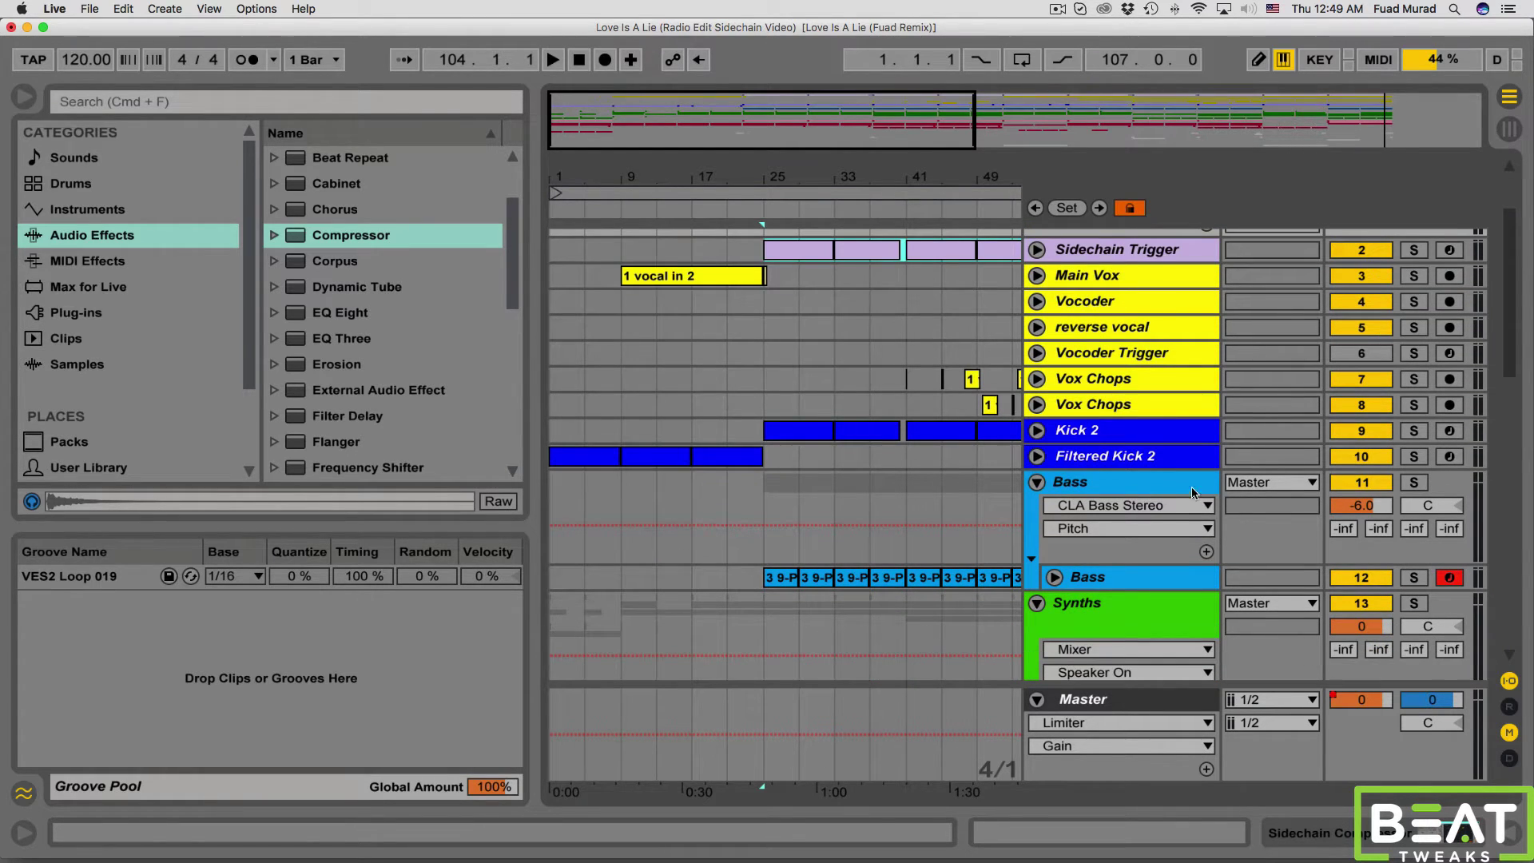
{"action": "left_click", "coordinate": [1300, 486]}
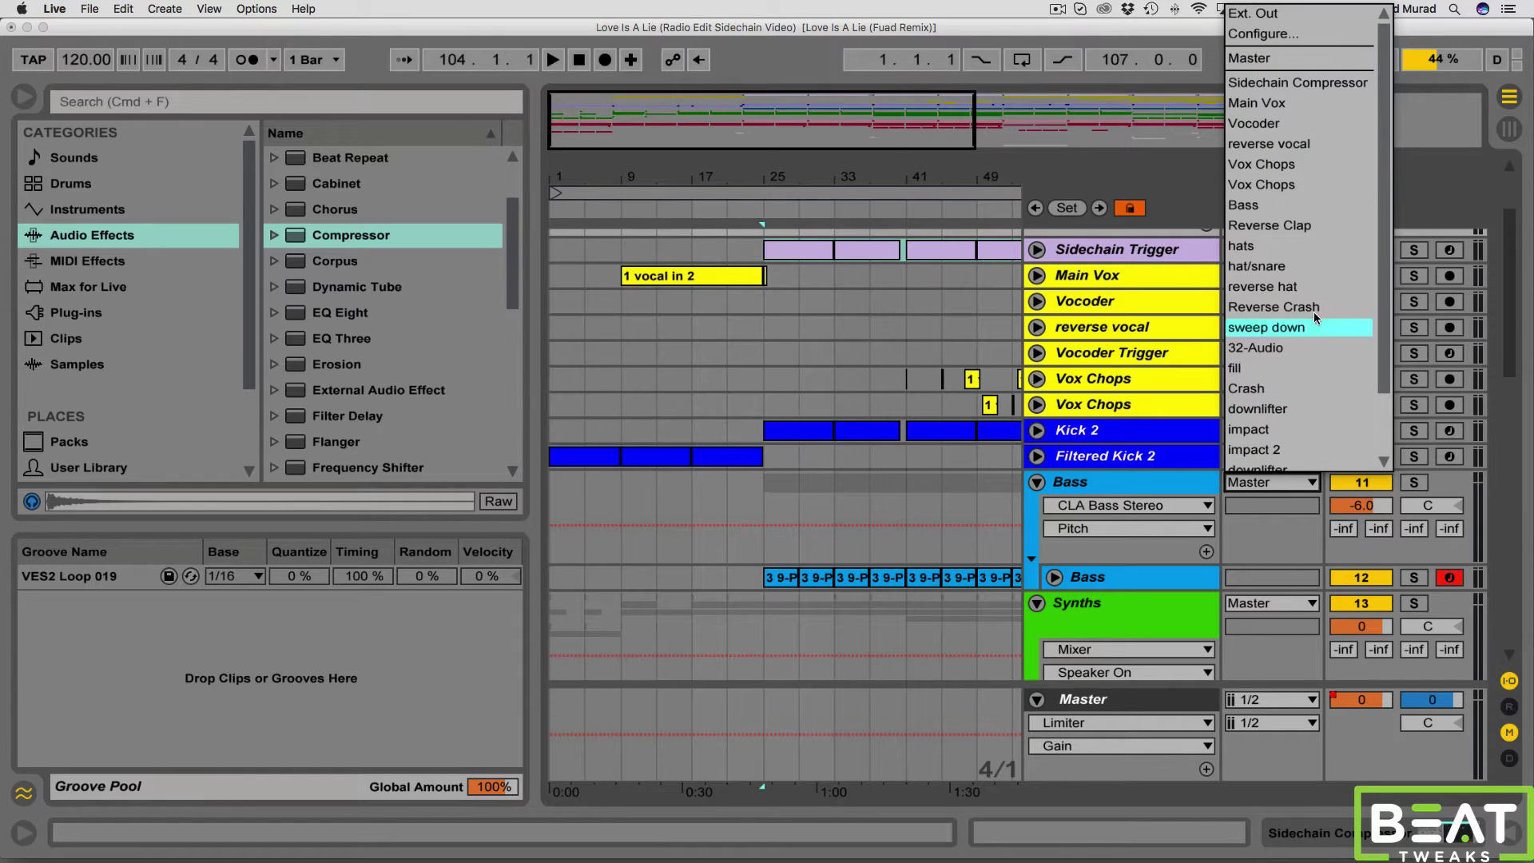
{"action": "left_click", "coordinate": [1307, 83]}
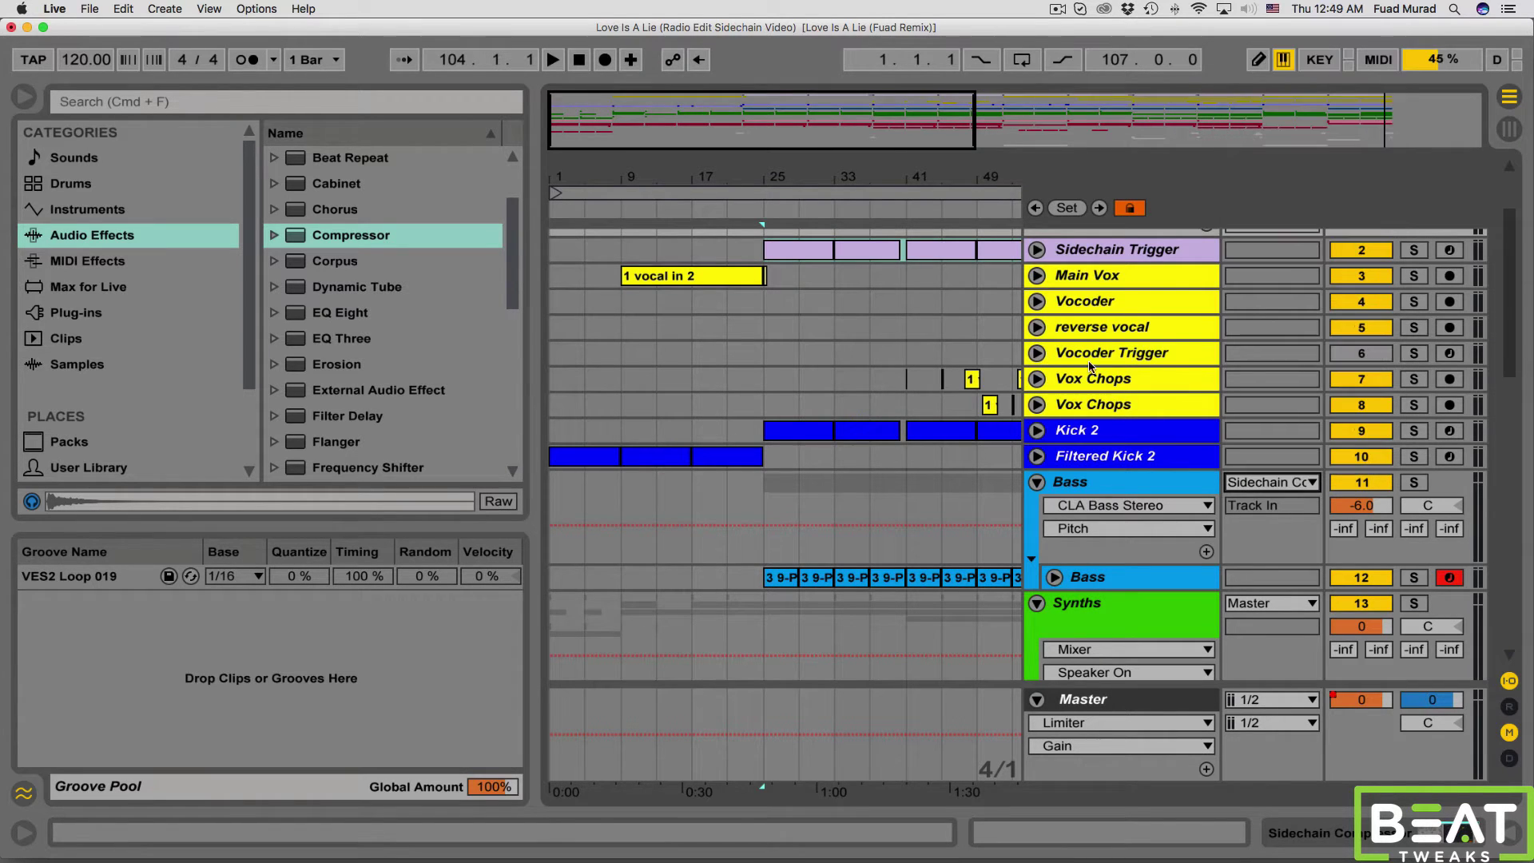
- Unfold the Main Vox track, route its audio output to Sidechain Compressor, and fold the track again
{"action": "left_click", "coordinate": [1037, 276]}
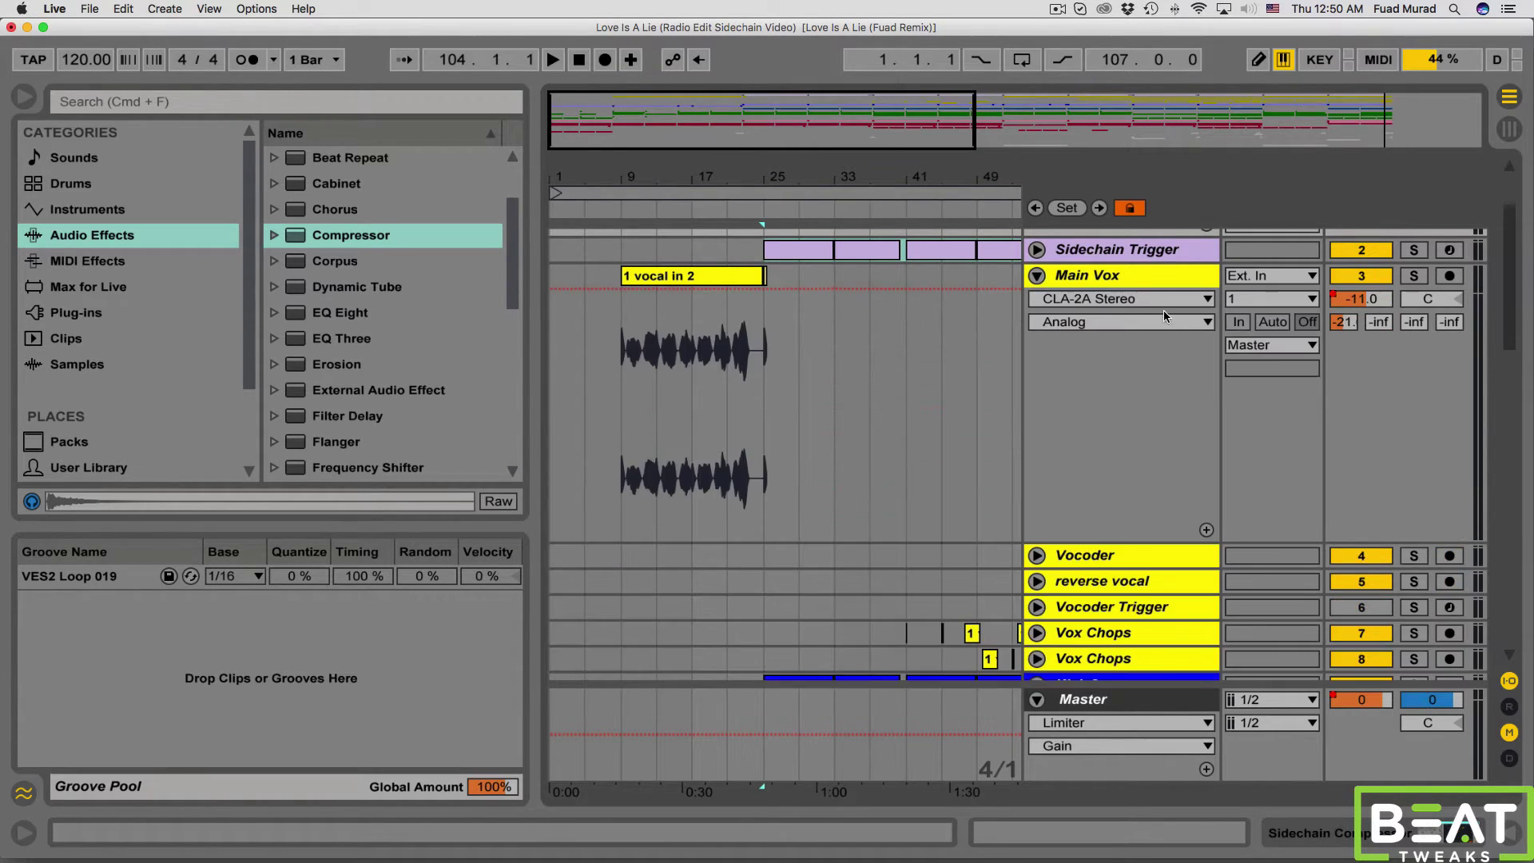
{"action": "left_click", "coordinate": [1270, 348]}
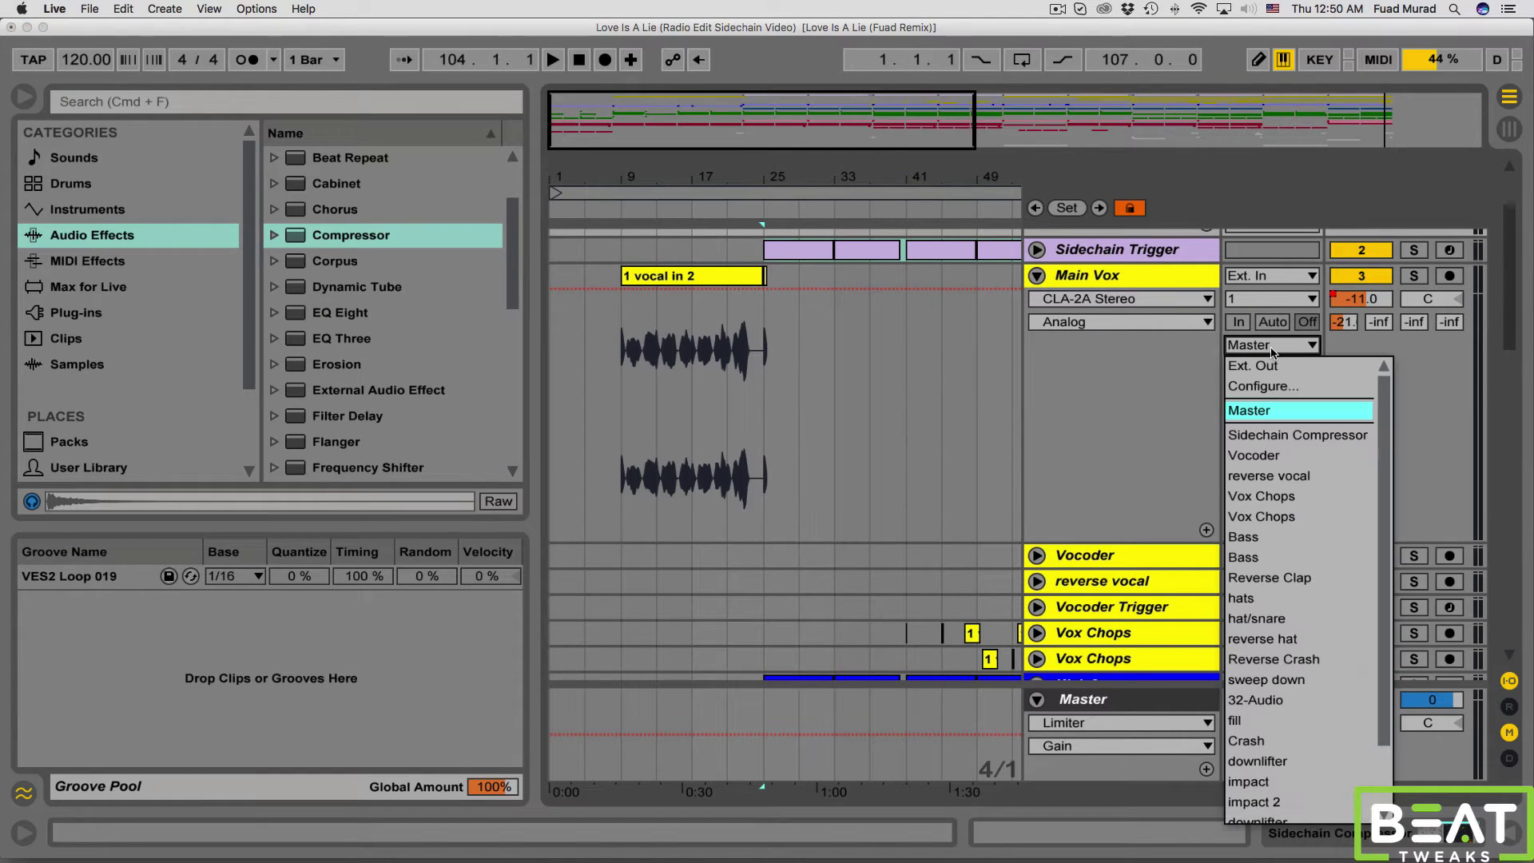
{"action": "left_click", "coordinate": [1147, 415]}
{"action": "left_click", "coordinate": [1037, 275]}
- Route the Synths group's output to the Sidechain Compressor track
{"action": "scroll", "coordinate": [1102, 345], "scroll_direction": "down", "scroll_amount": 5}
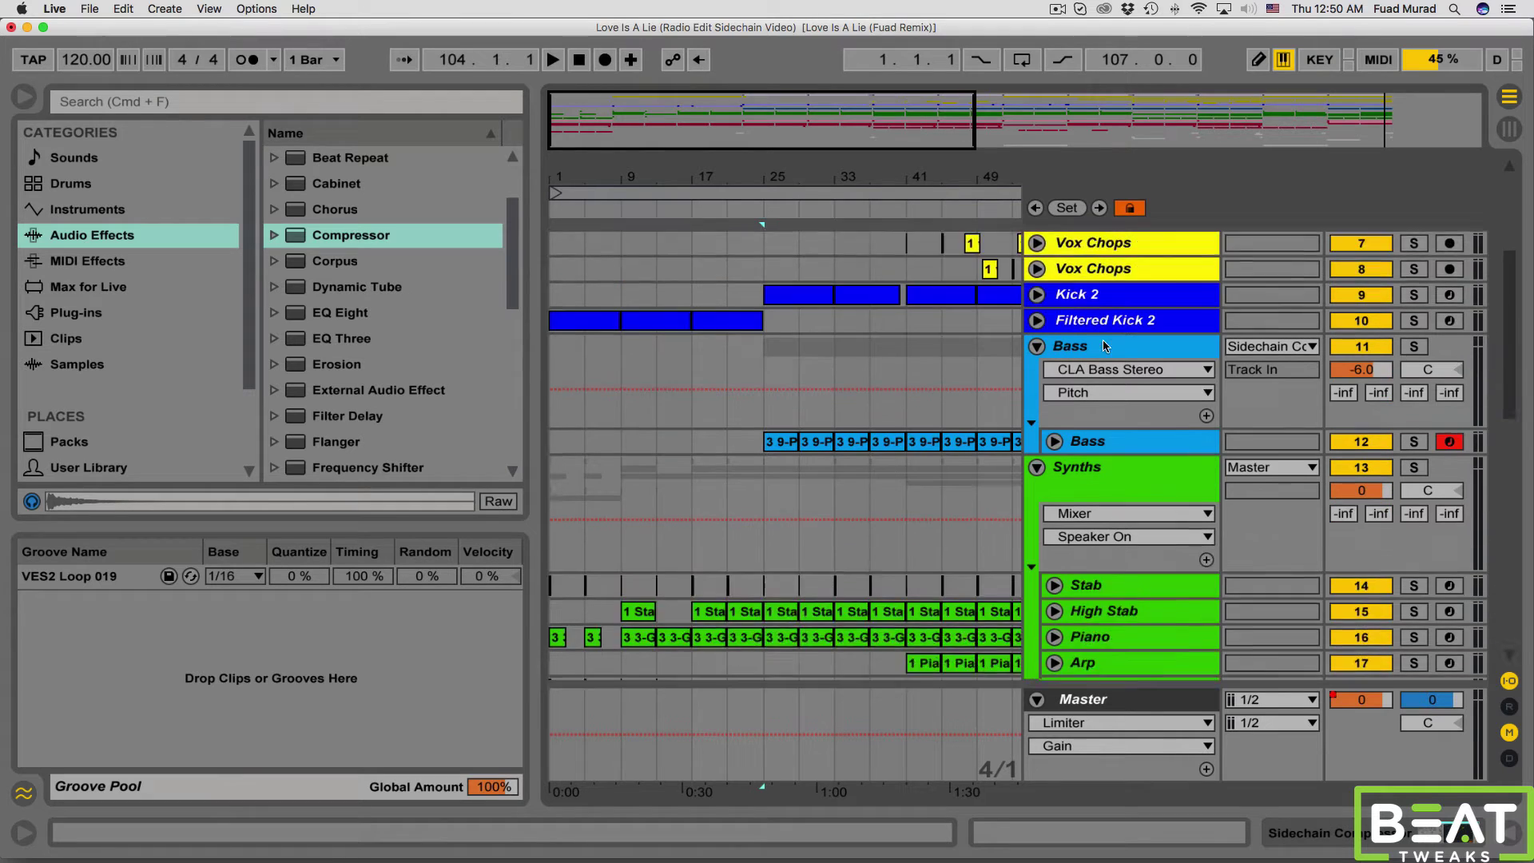
{"action": "scroll", "coordinate": [1106, 344], "scroll_direction": "down", "scroll_amount": 3}
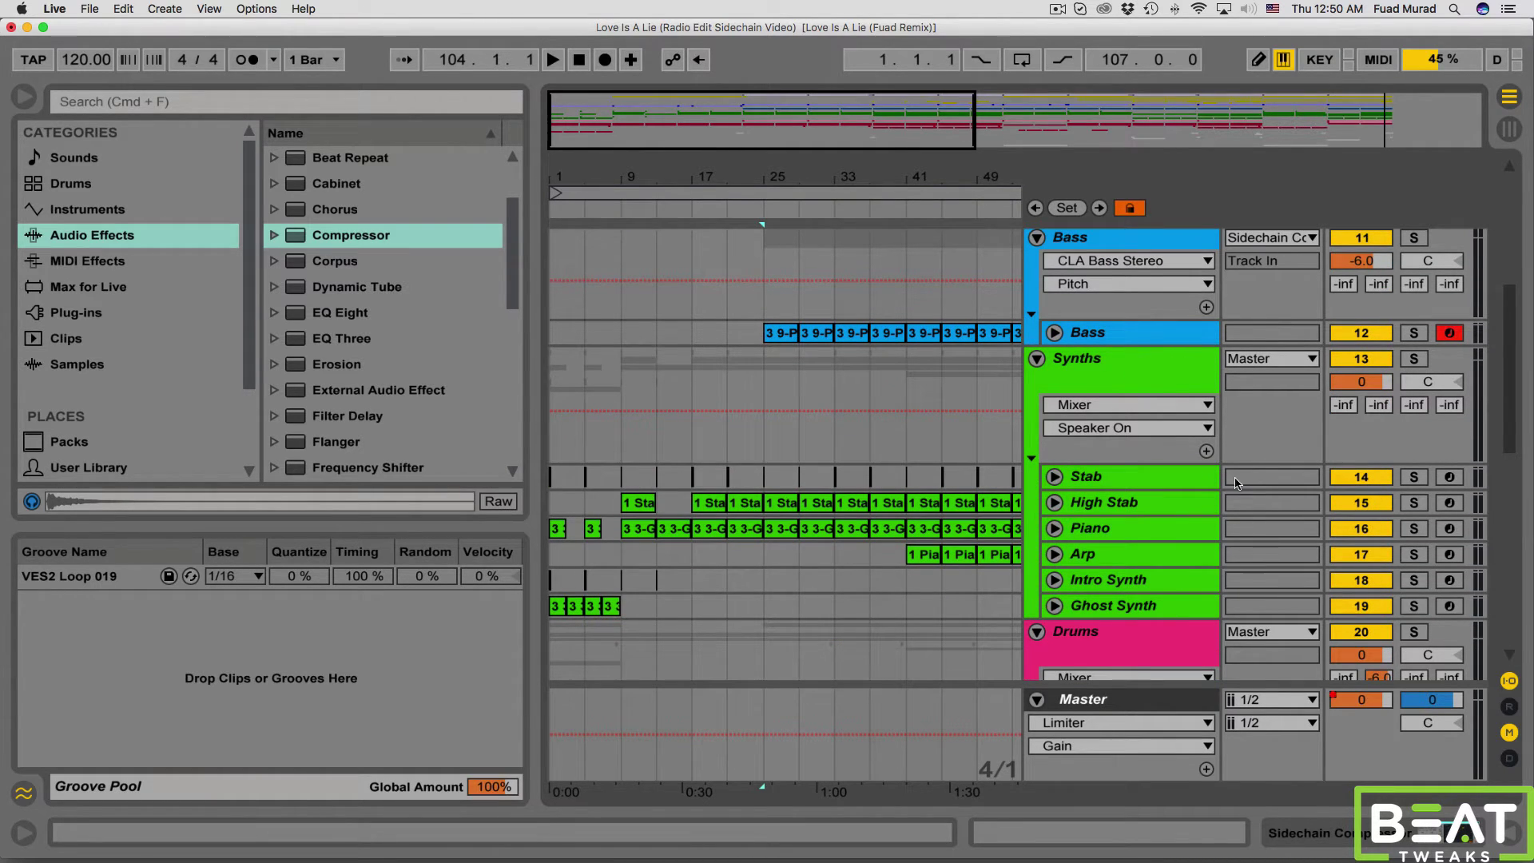
{"action": "left_click", "coordinate": [1312, 361]}
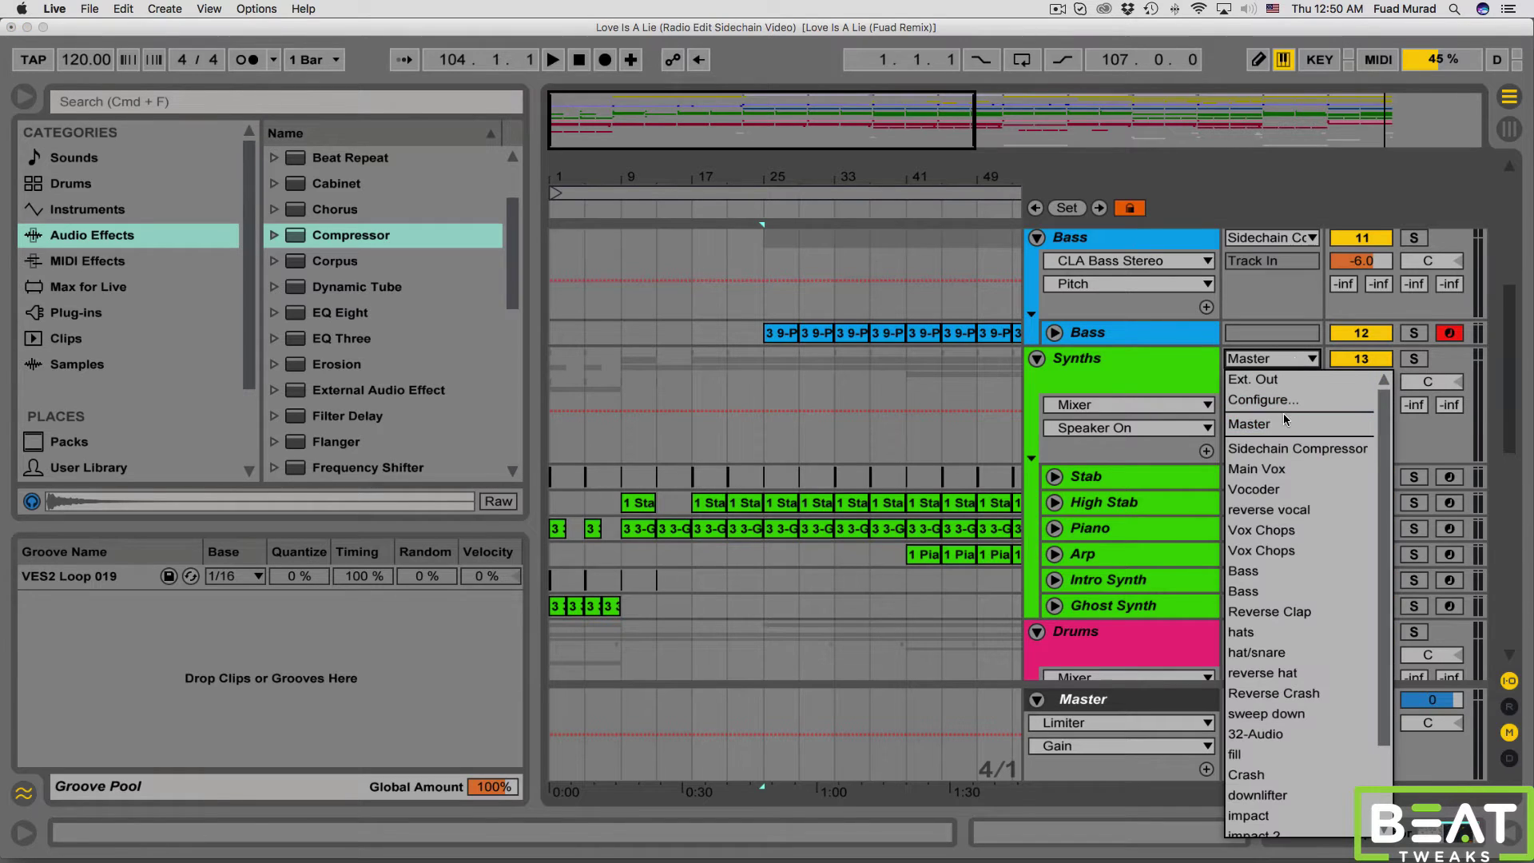
{"action": "key", "text": "Return"}
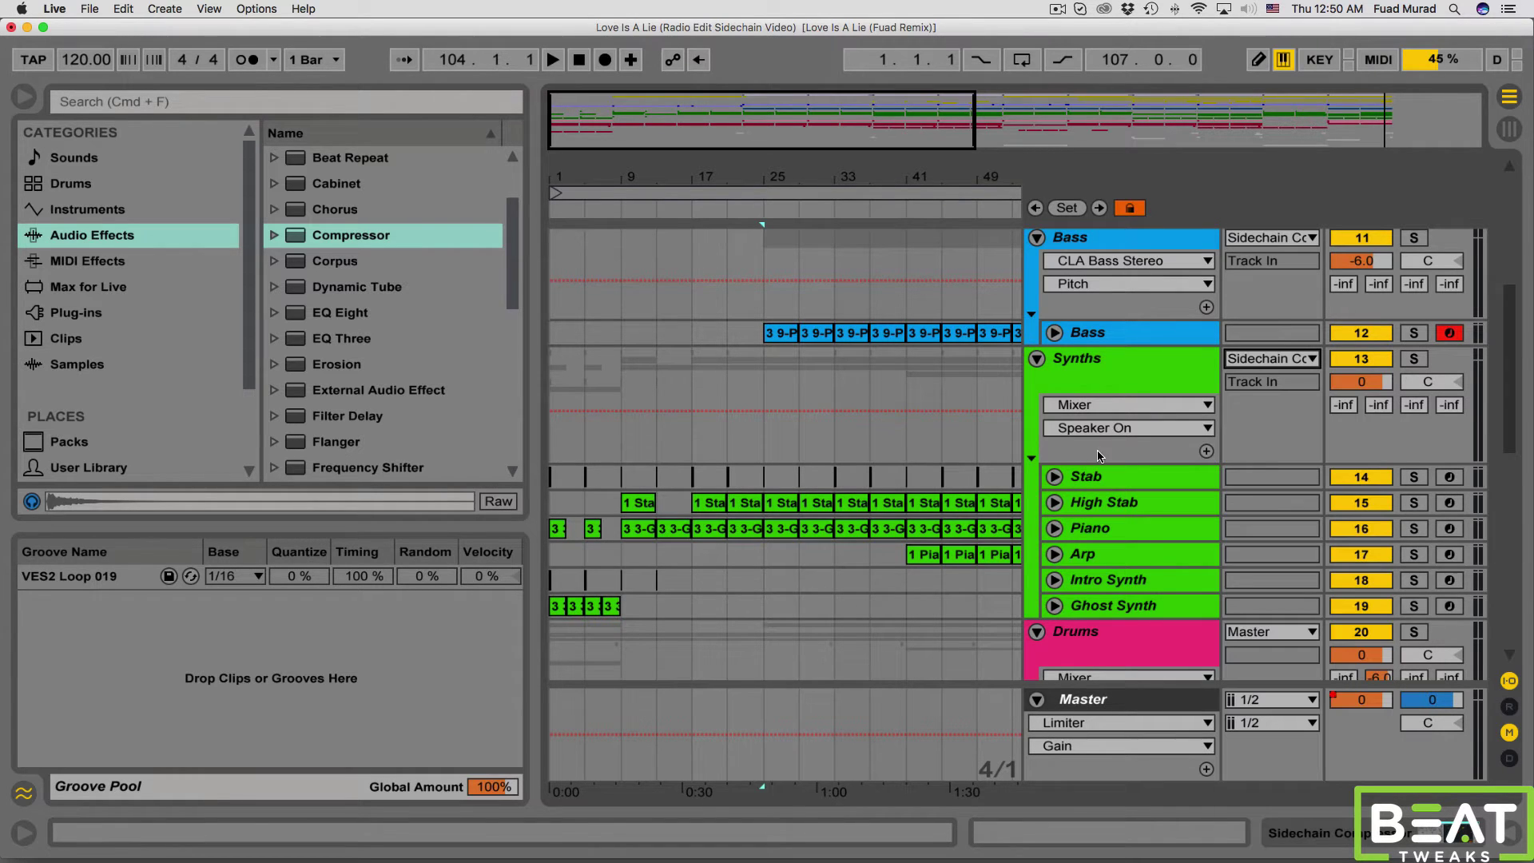
- Set the Compressor on the Sidechain Compressor track to a ratio of 2.29 : 1 and an attack of 0.01 ms
{"action": "scroll", "coordinate": [1116, 453], "scroll_direction": "up", "scroll_amount": 5}
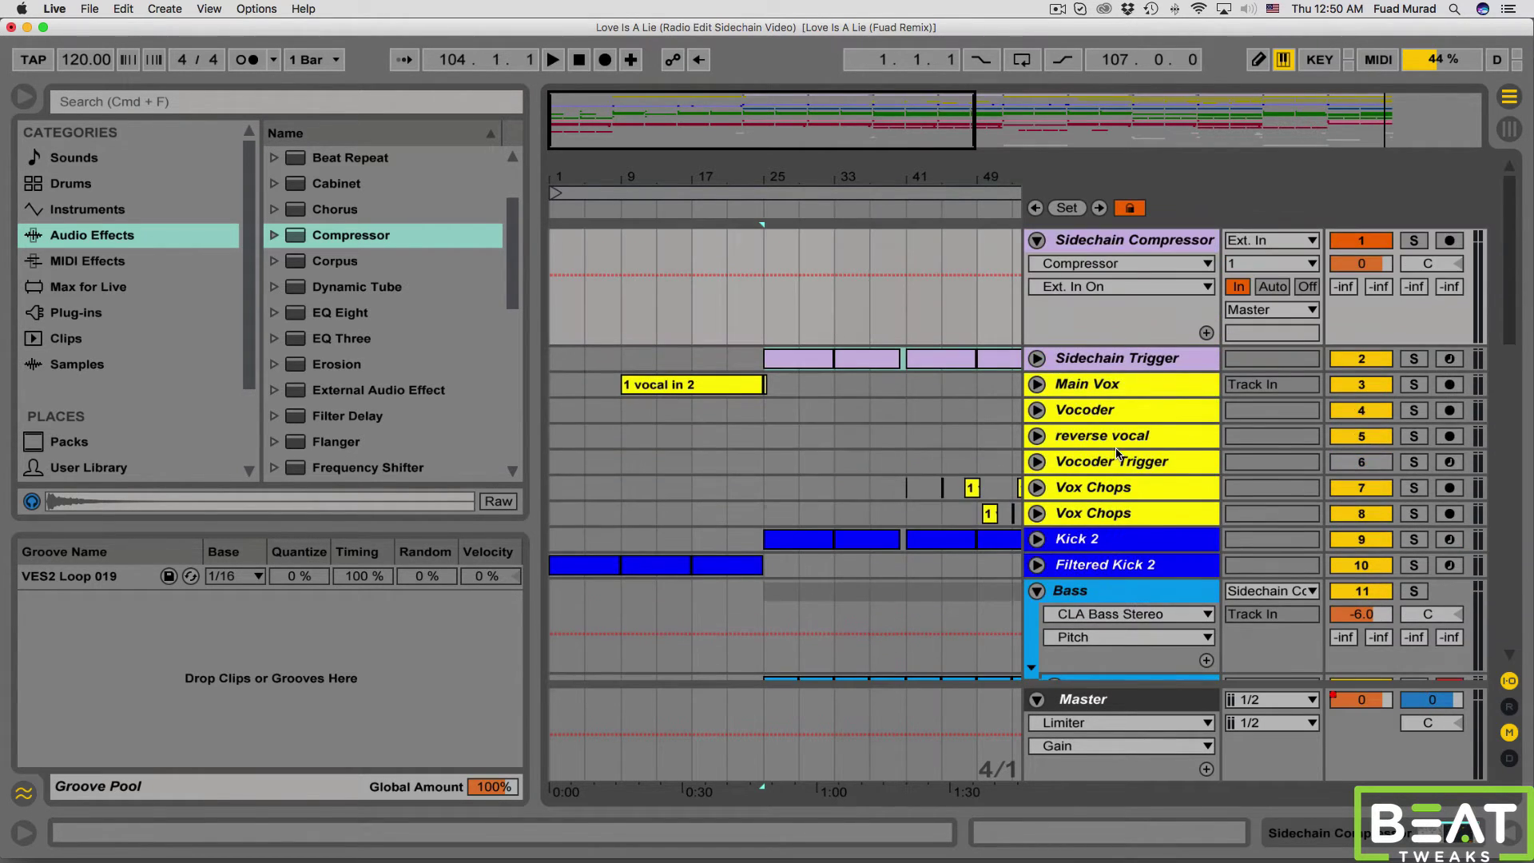
{"action": "double_click", "coordinate": [1130, 238]}
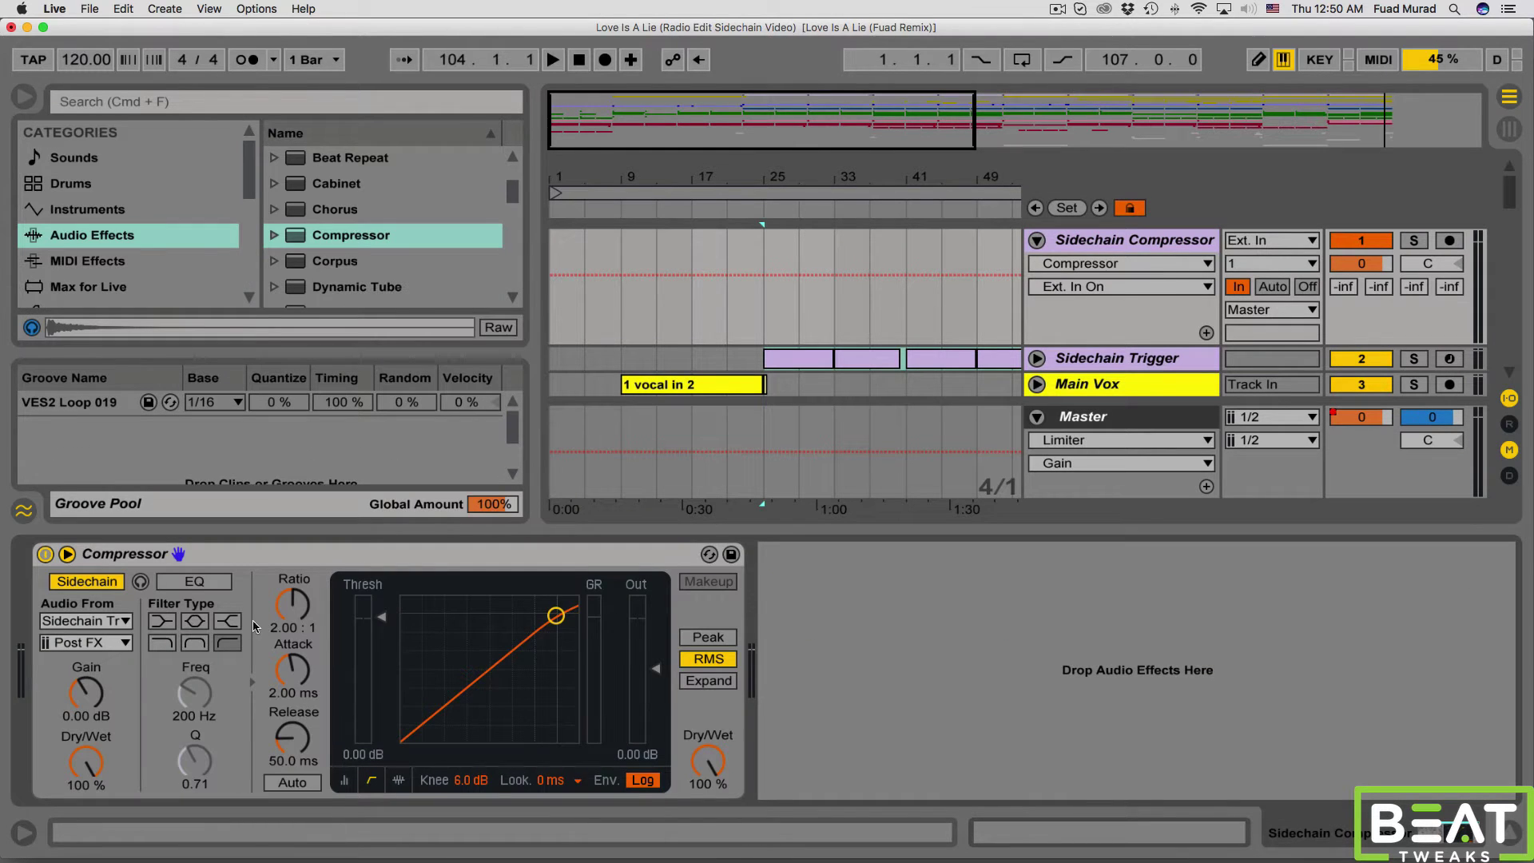
{"action": "left_click_drag", "start_coordinate": [292, 605], "coordinate": [292, 593]}
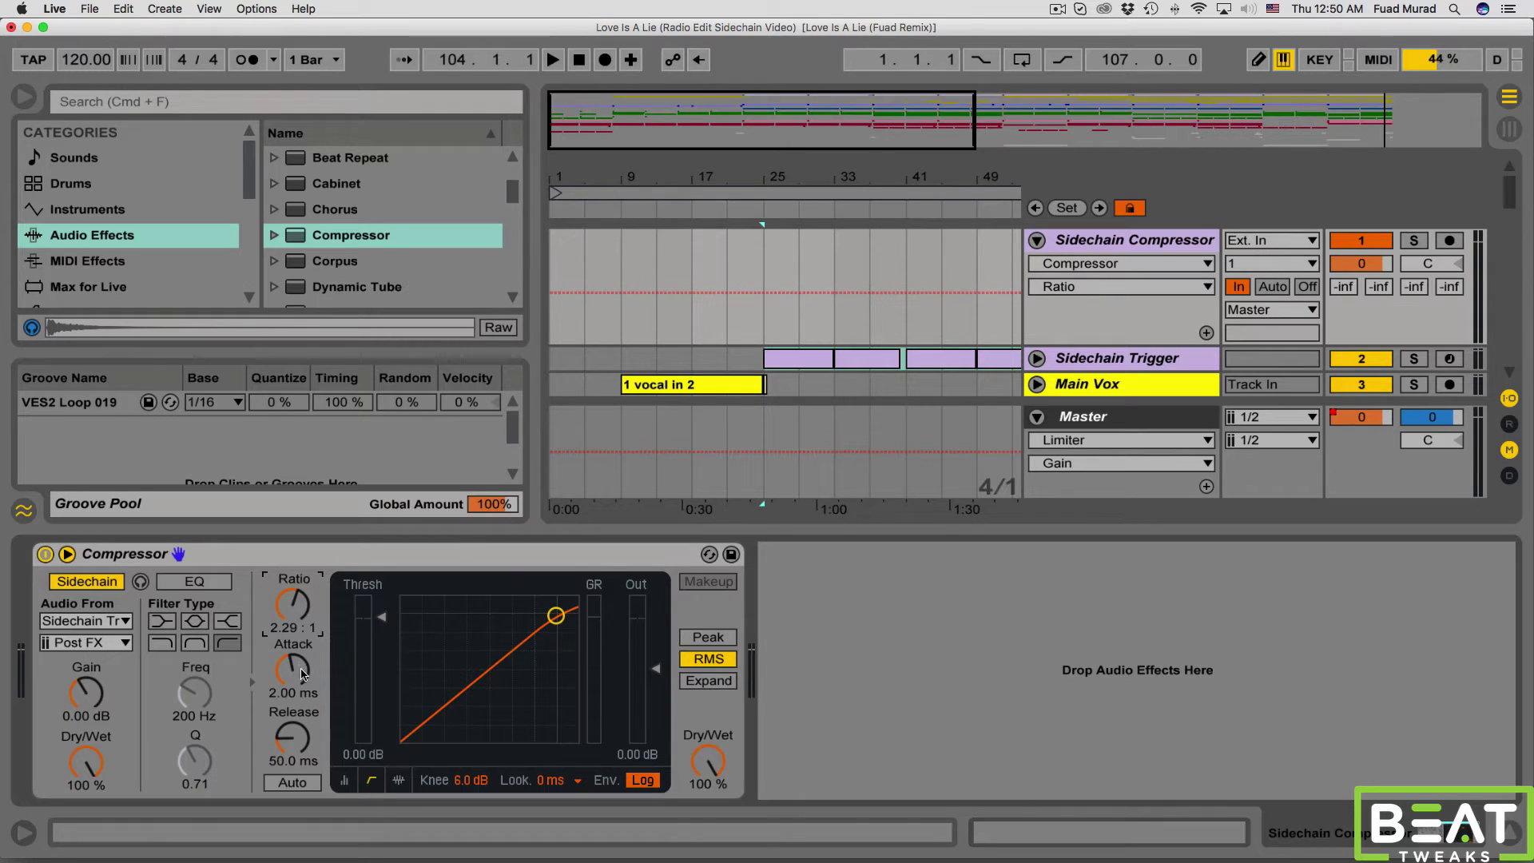
{"action": "left_click_drag", "start_coordinate": [302, 673], "coordinate": [306, 726]}
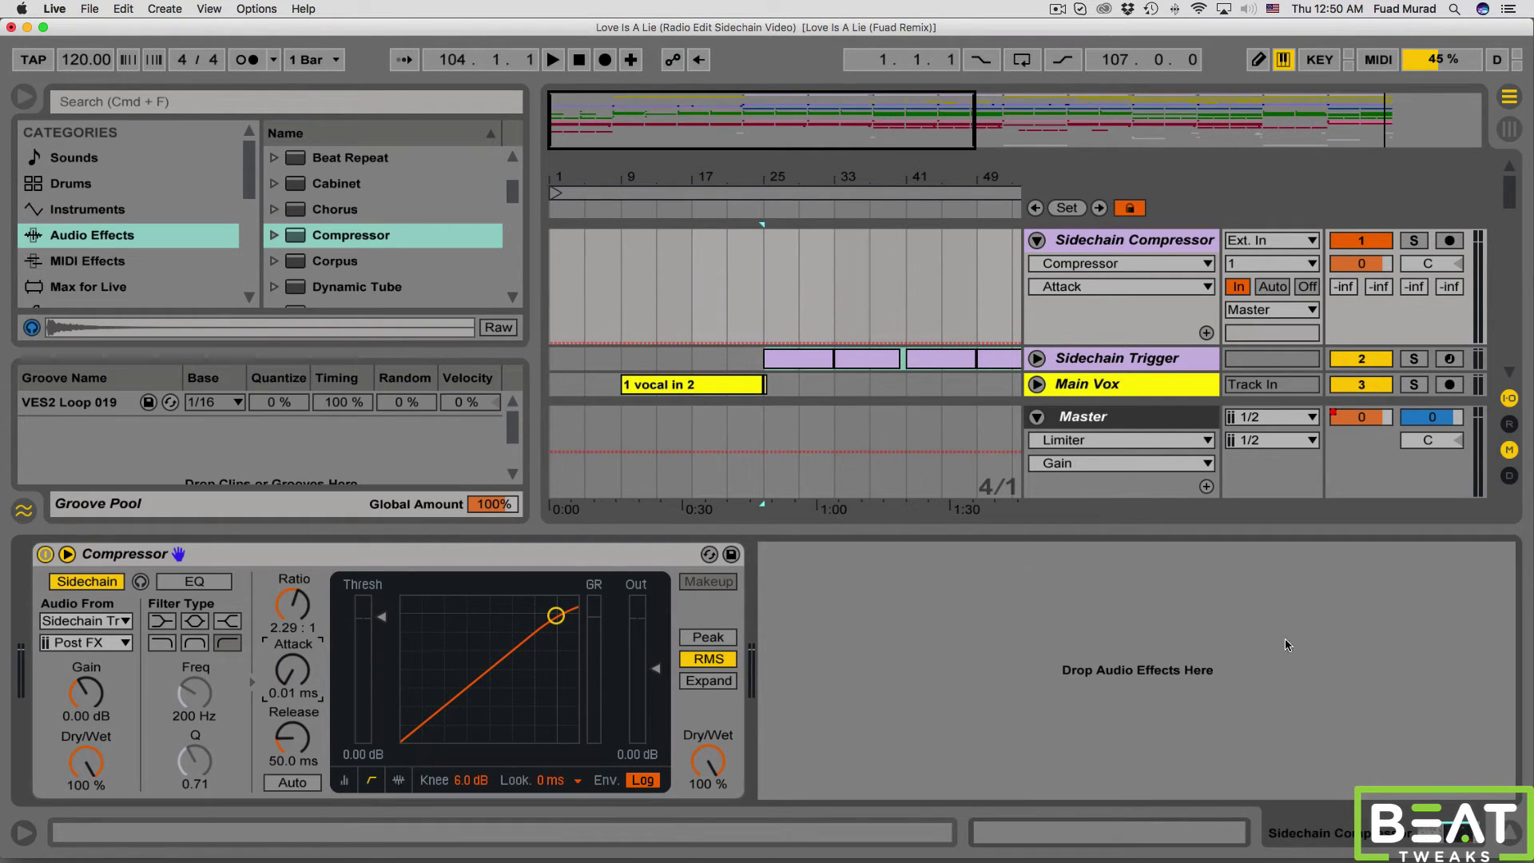
- Hide the device view and the browser to widen the arrangement, and place the insert marker at bar 57
{"action": "left_click", "coordinate": [1507, 833]}
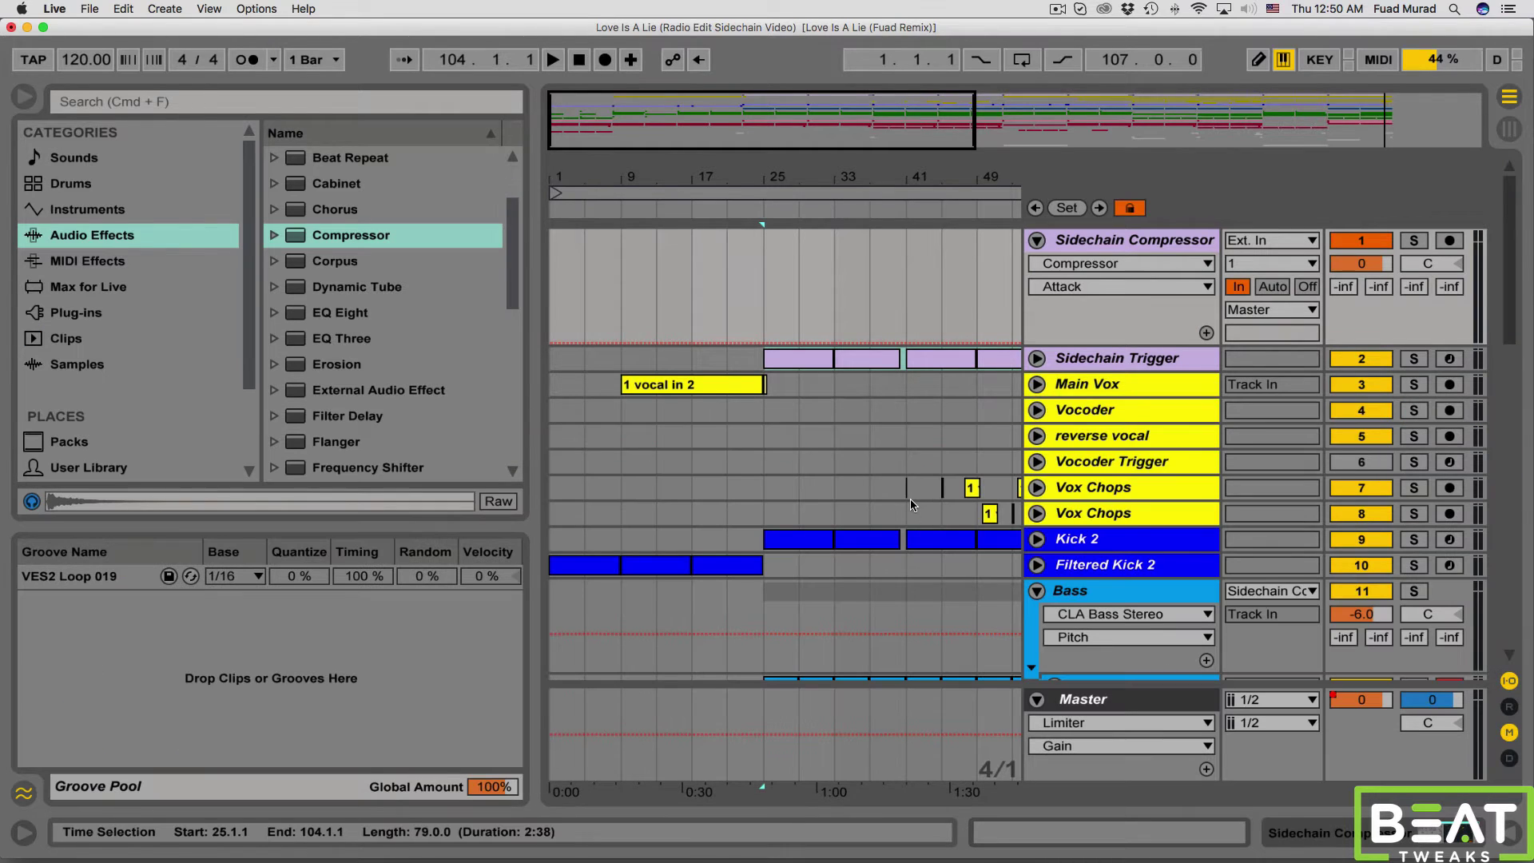
{"action": "left_click", "coordinate": [24, 97]}
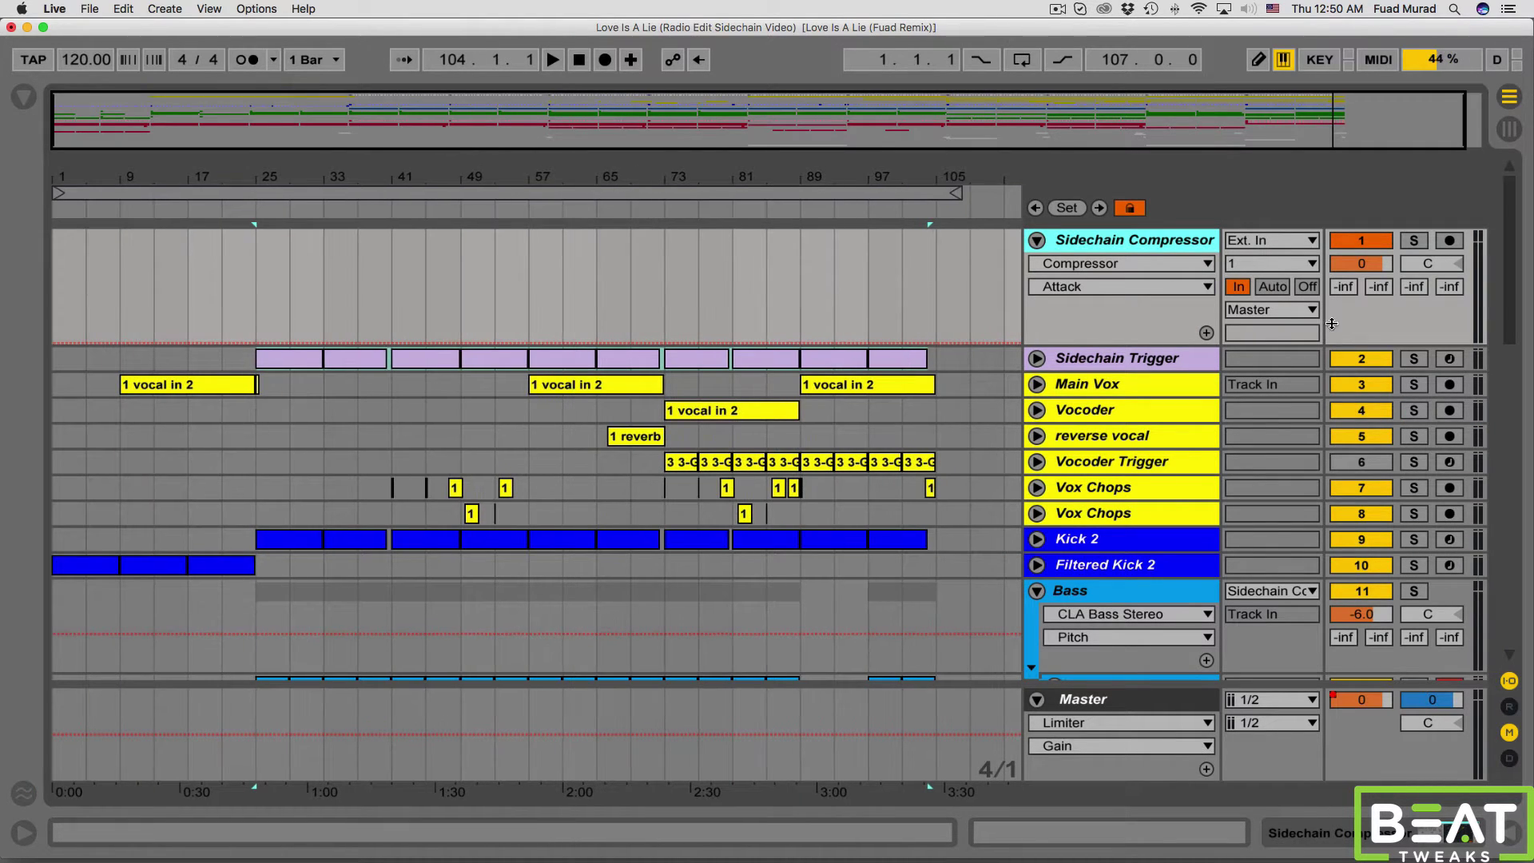
{"action": "left_click", "coordinate": [543, 414]}
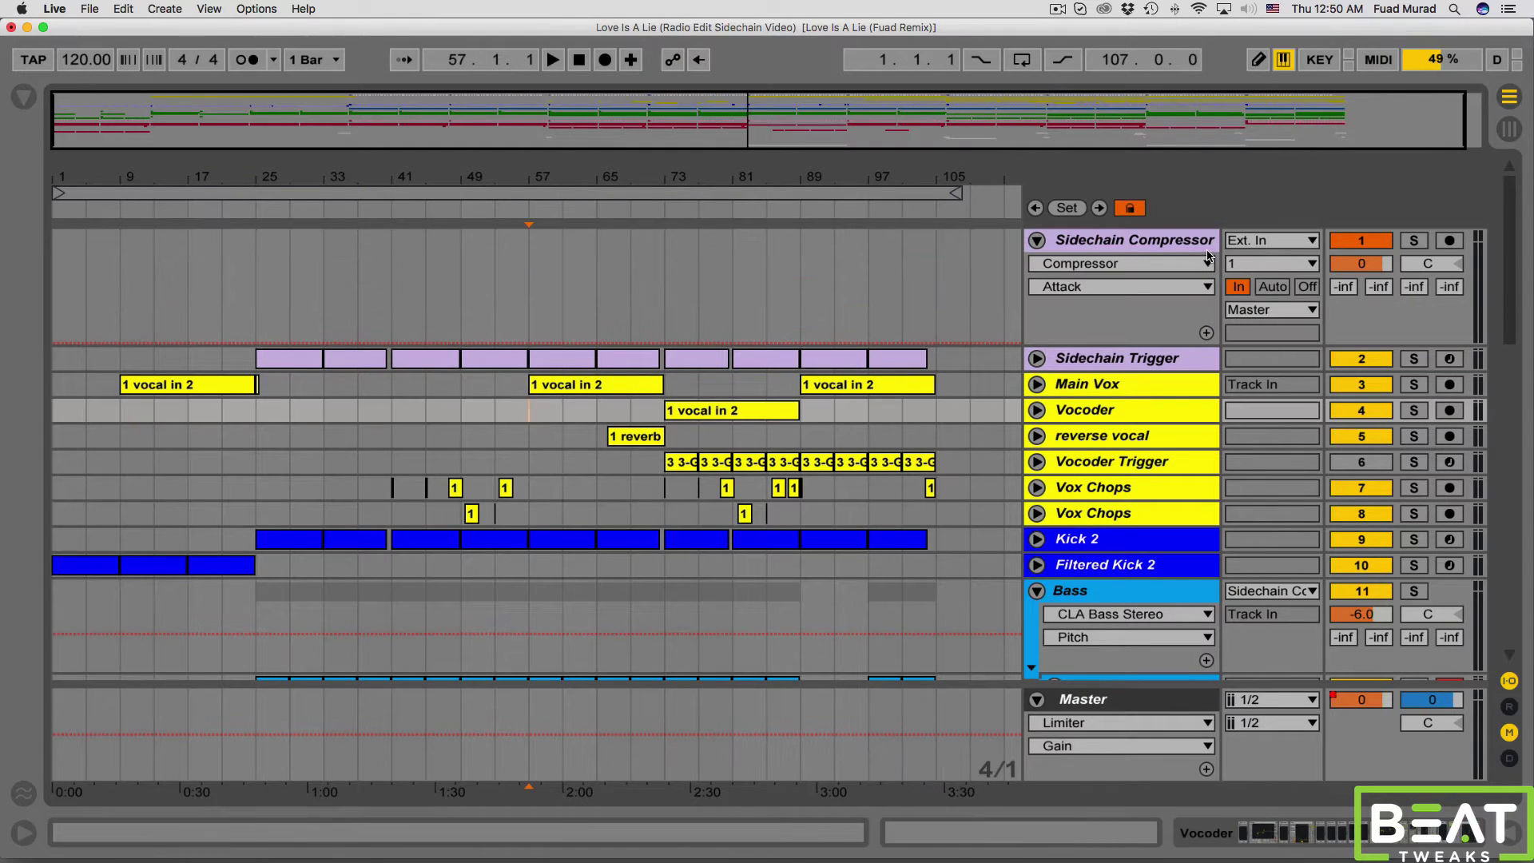
- Bypass the Compressor on the Sidechain Compressor track and play the arrangement from bar 57 to hear the mix without sidechaining
{"action": "left_click", "coordinate": [1193, 246]}
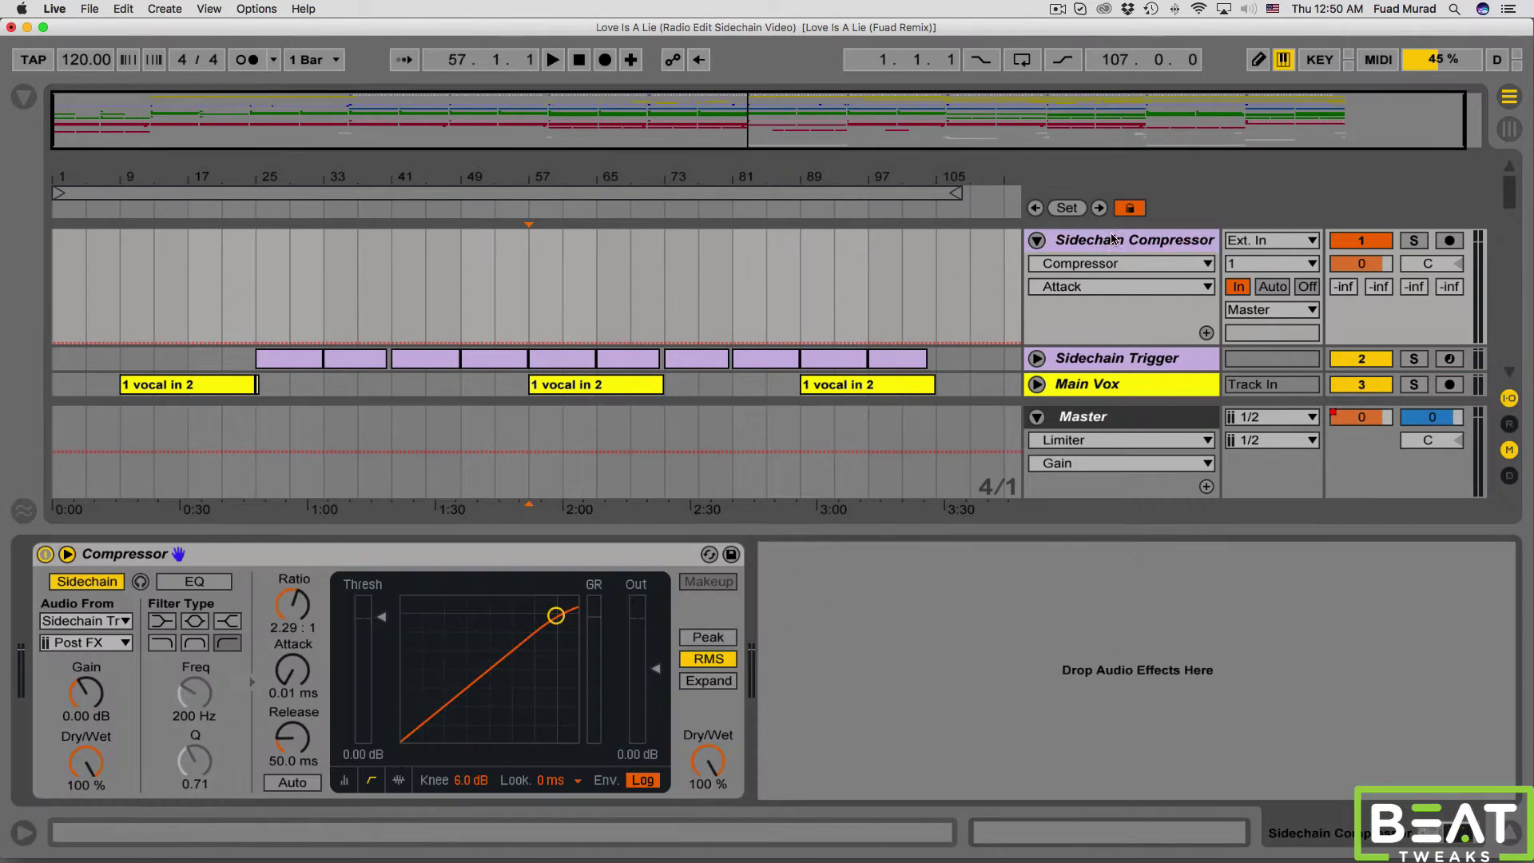
{"action": "double_click", "coordinate": [1115, 240]}
{"action": "left_click", "coordinate": [45, 554]}
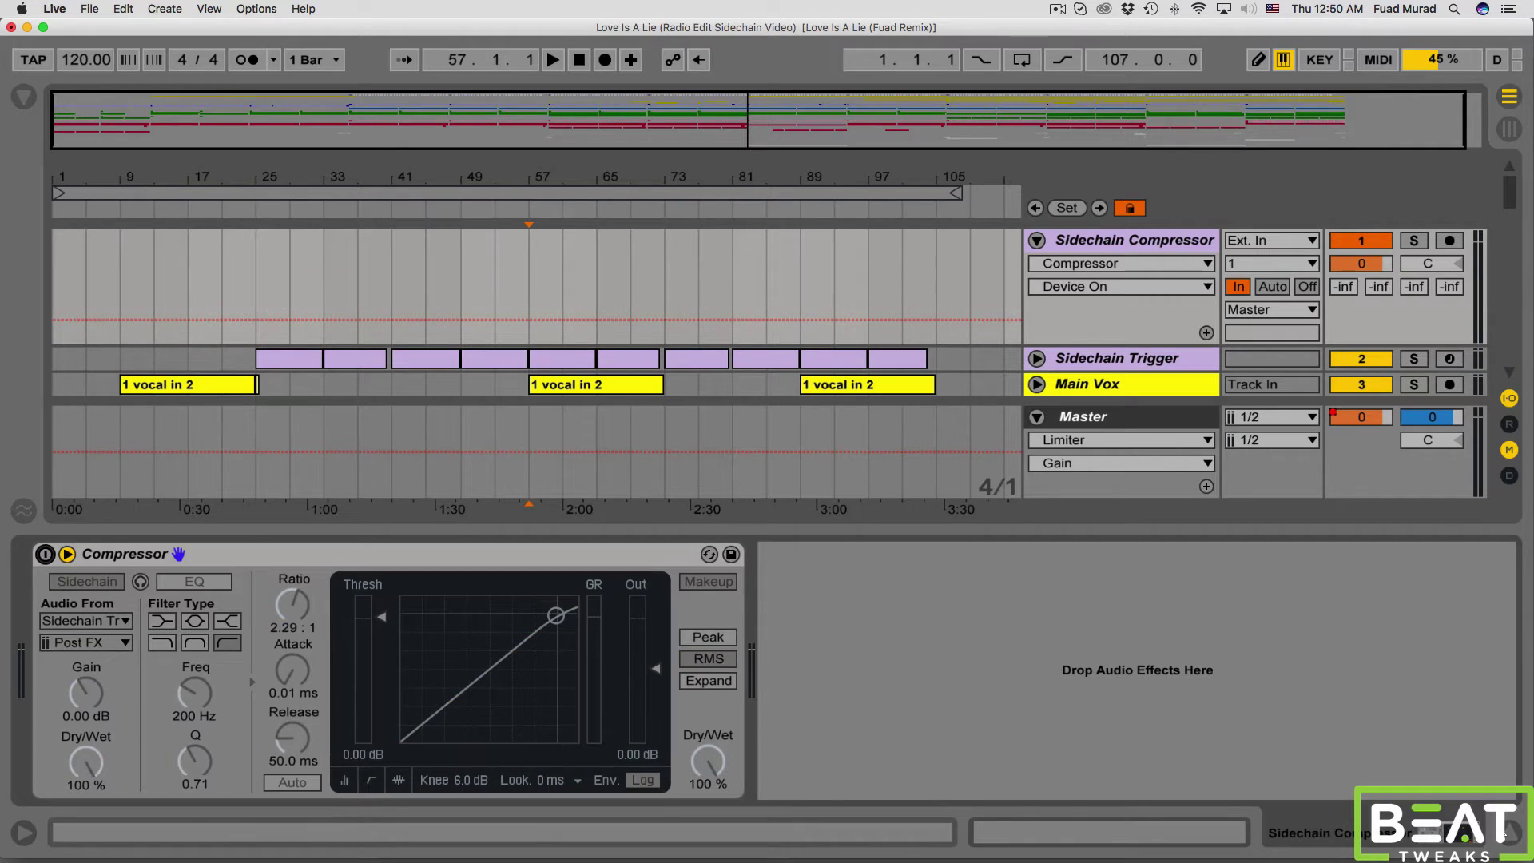
{"action": "key", "text": "super+alt+l"}
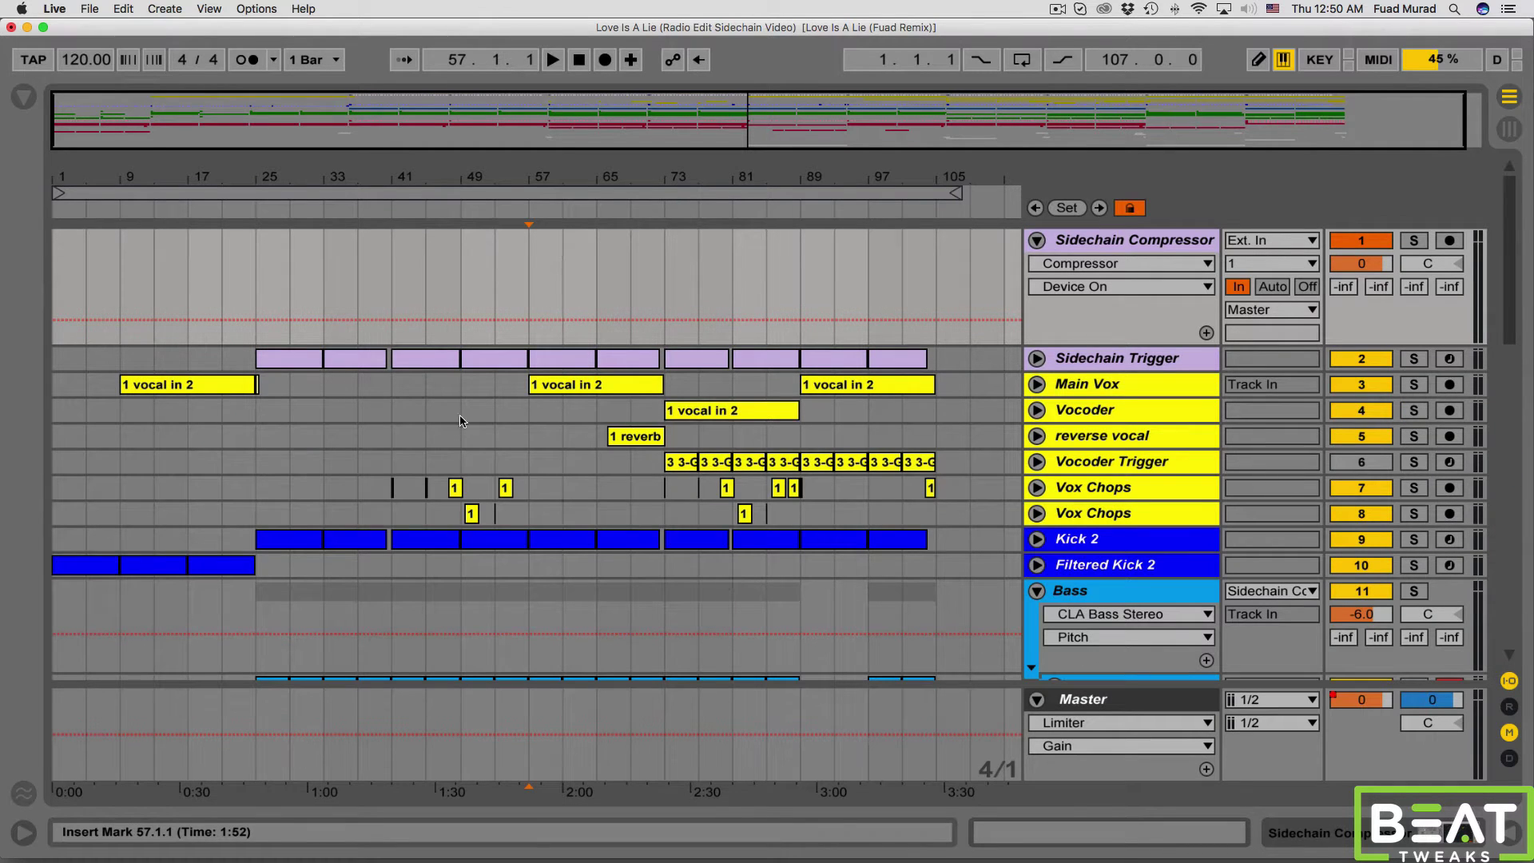
{"action": "left_click", "coordinate": [527, 408]}
{"action": "key", "text": "space"}
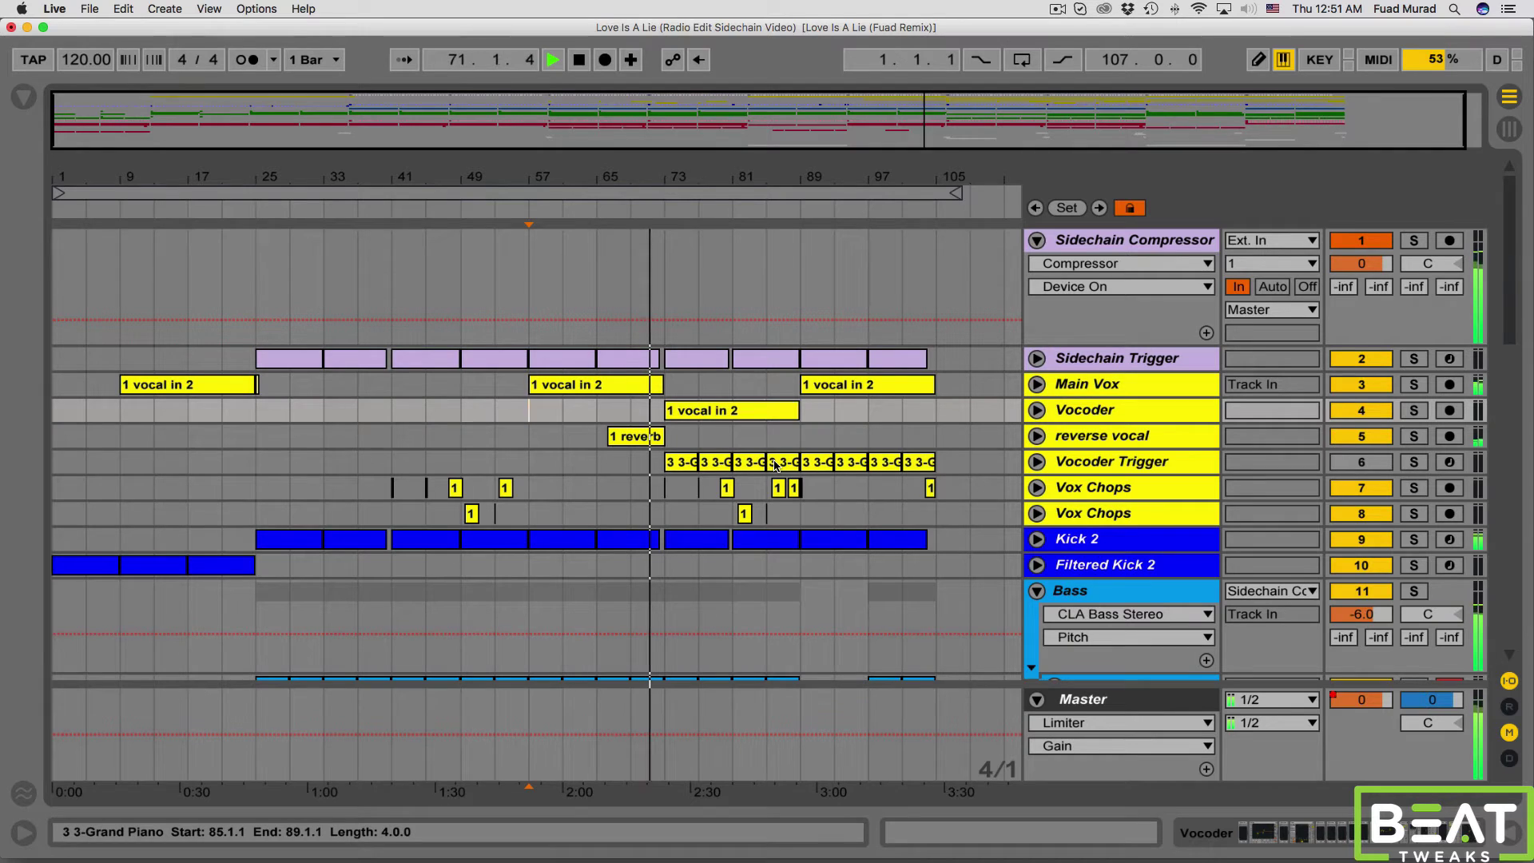
{"action": "key", "text": "space"}
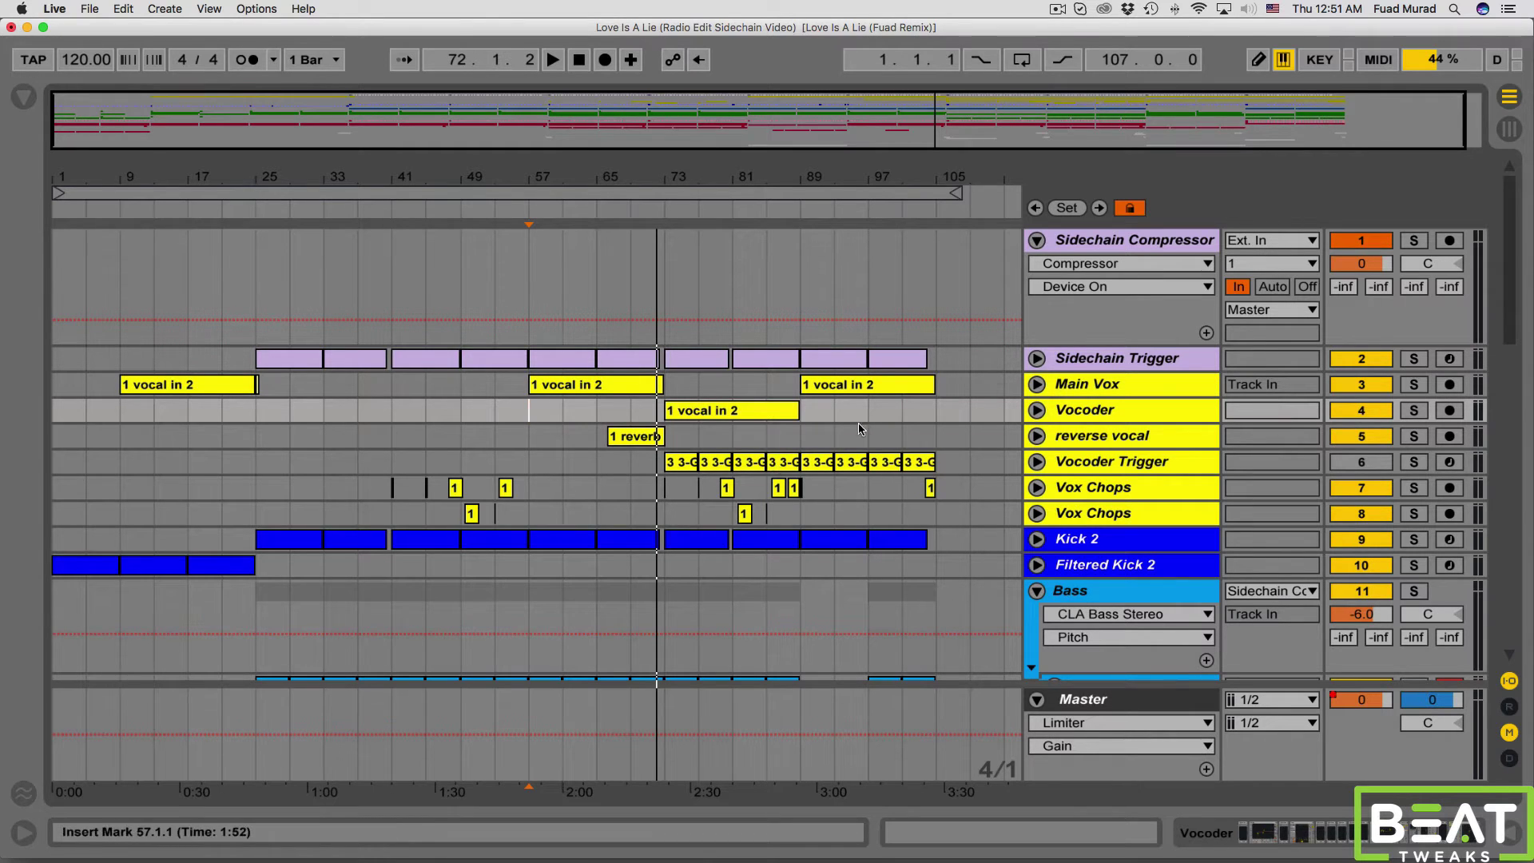
- Reopen the Sidechain Compressor track's devices and switch its Compressor back on
{"action": "double_click", "coordinate": [1083, 239]}
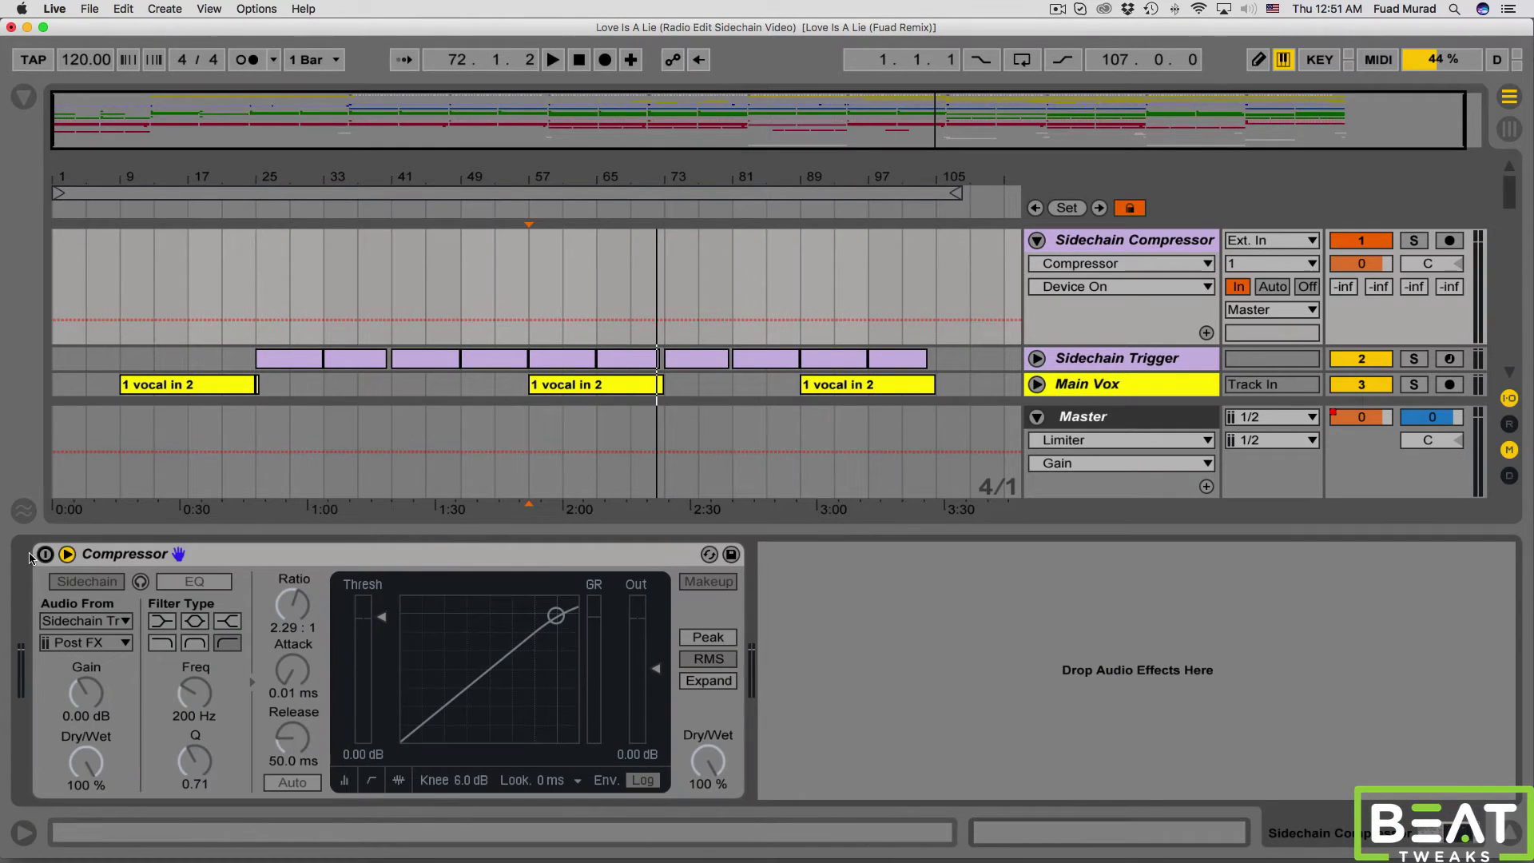
{"action": "key", "text": "0"}
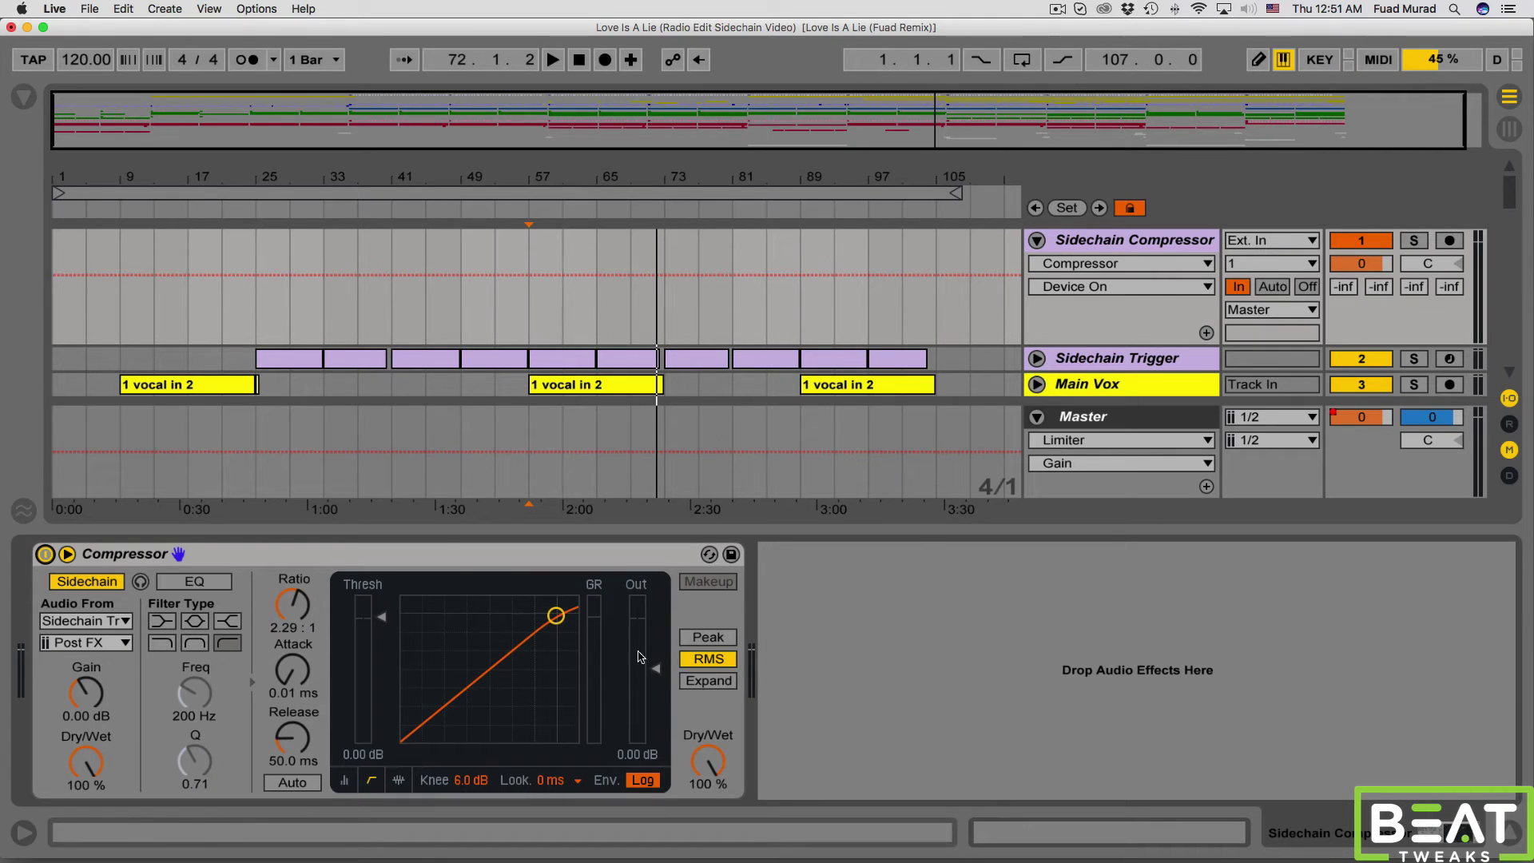
{"action": "scroll", "coordinate": [719, 283], "scroll_direction": "down", "scroll_amount": 3}
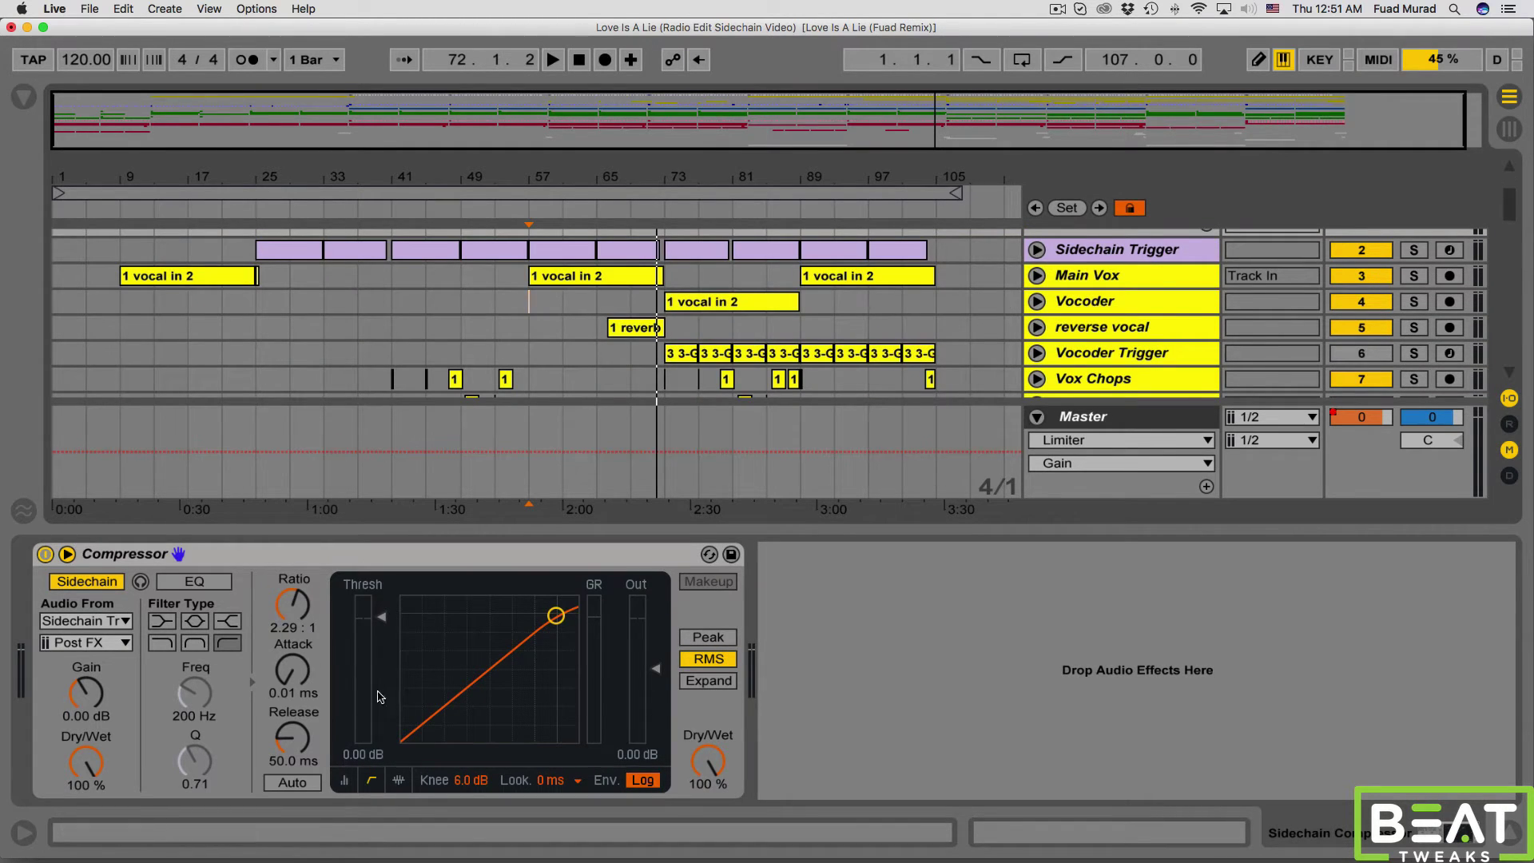
- Play from bar 57 and set the Compressor's threshold to -66.6 dB and its ratio to 1.30 : 1
{"action": "key", "text": "space"}
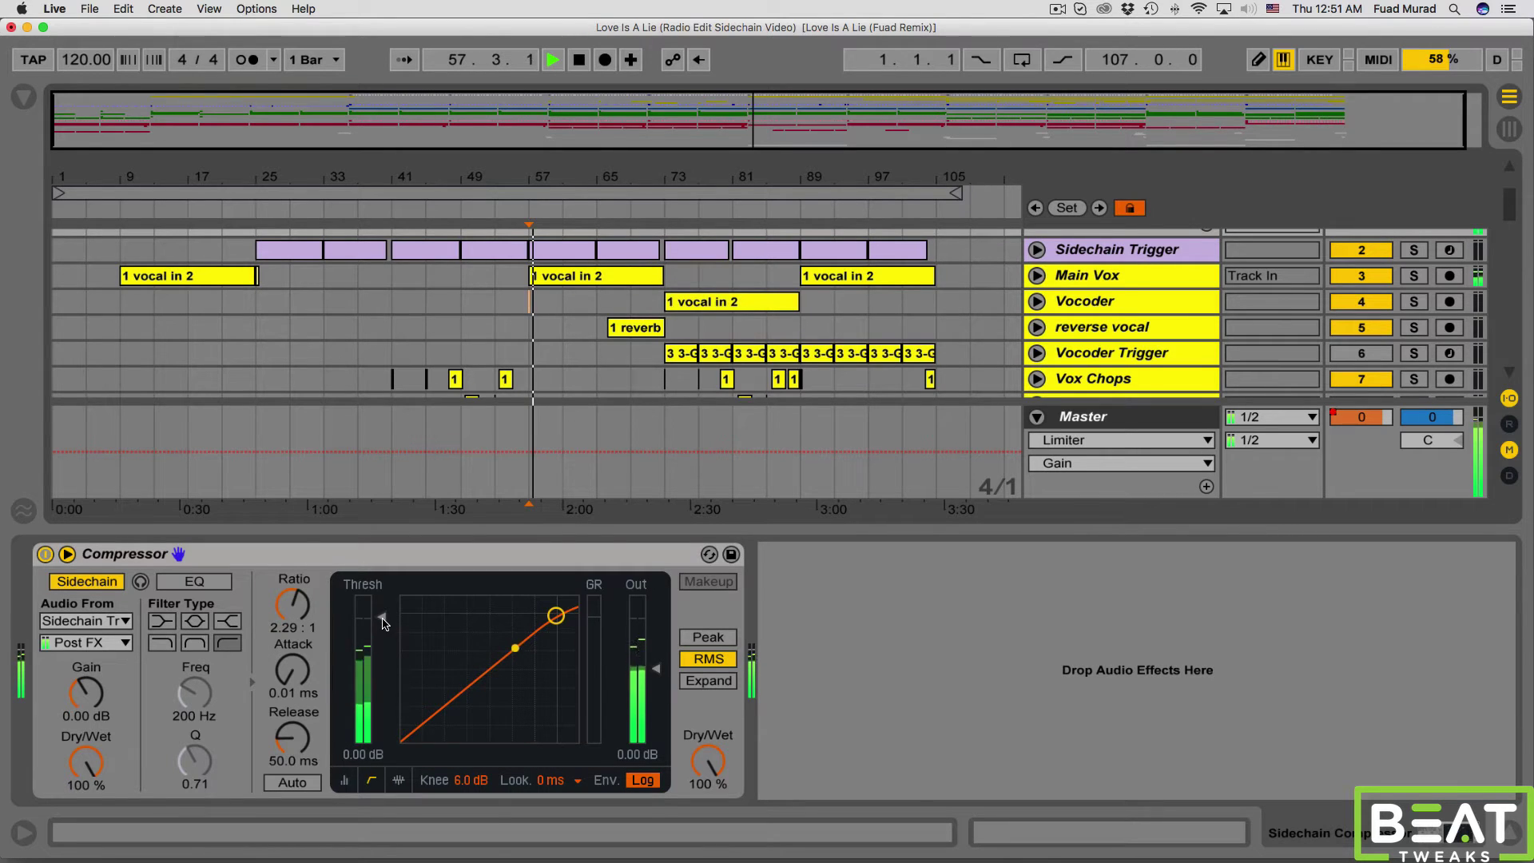
{"action": "left_click_drag", "start_coordinate": [383, 623], "coordinate": [384, 739]}
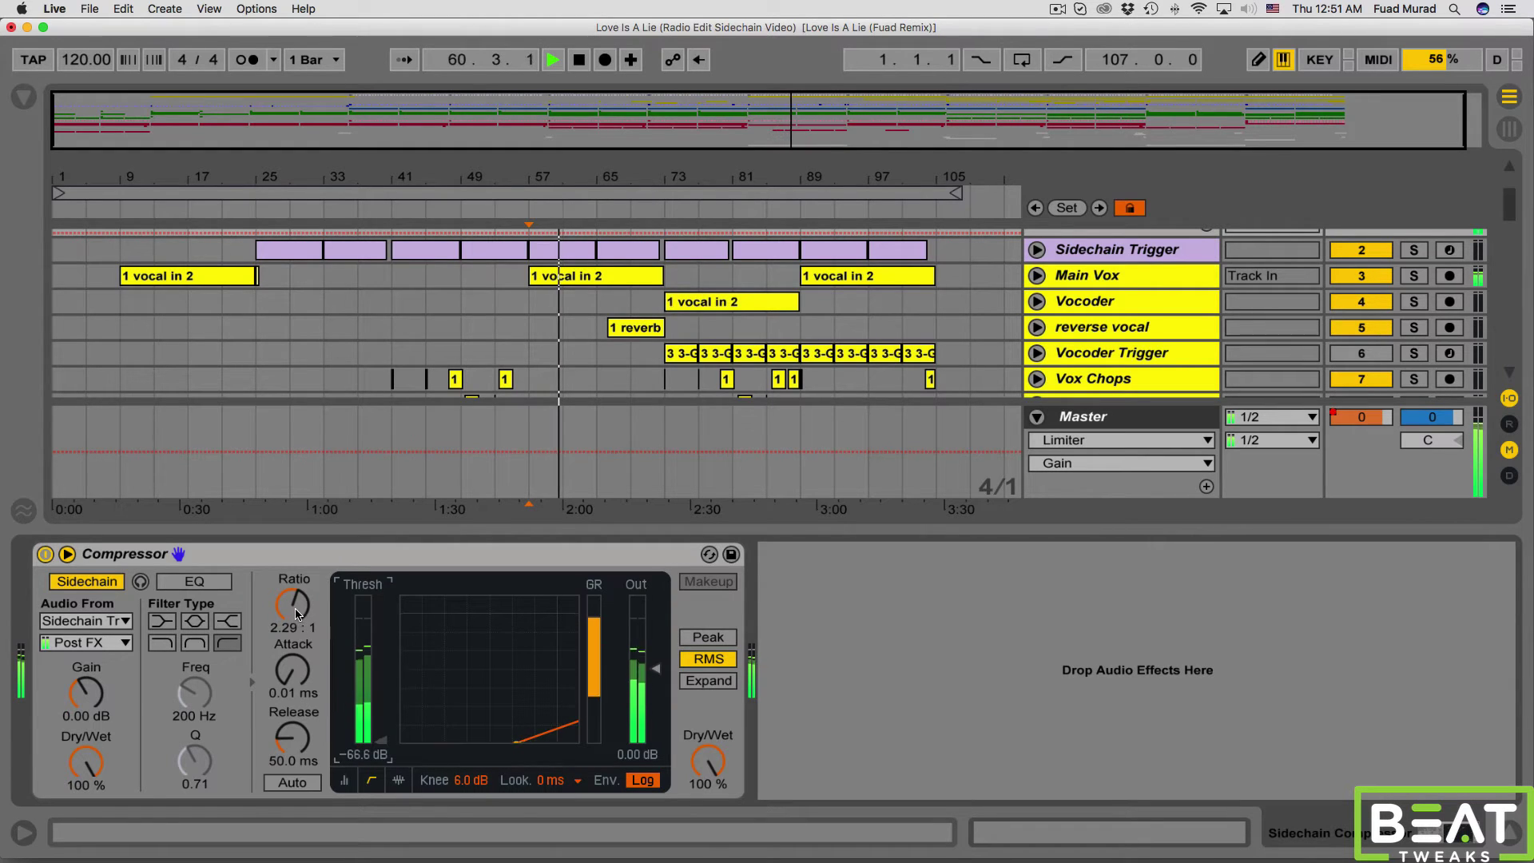
{"action": "left_click_drag", "start_coordinate": [295, 614], "coordinate": [296, 652]}
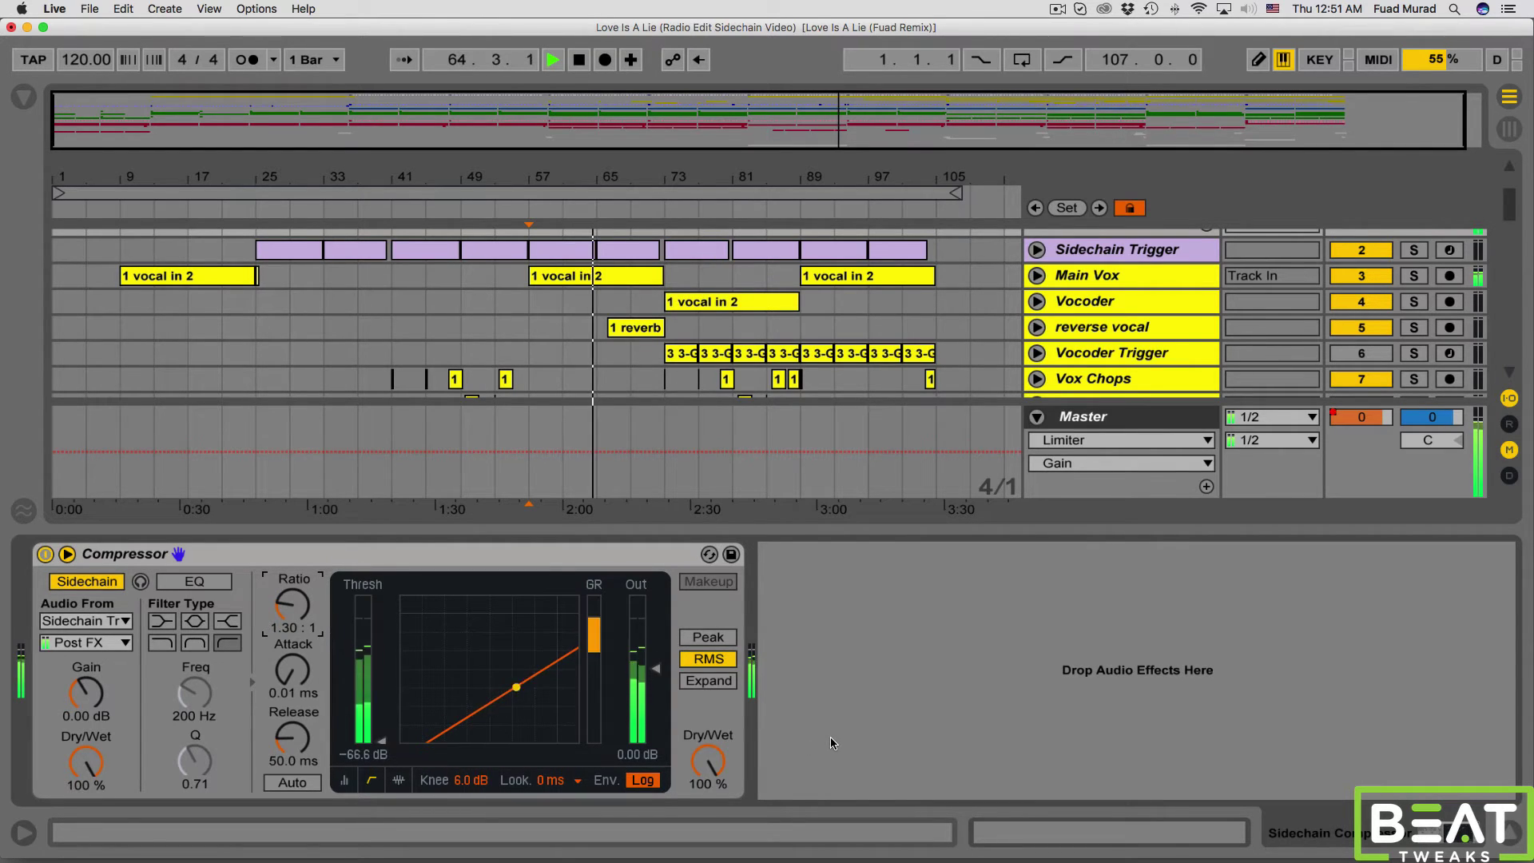
- Bypass and re-enable the Compressor during playback to compare the sound with and without sidechaining
{"action": "left_click", "coordinate": [45, 554]}
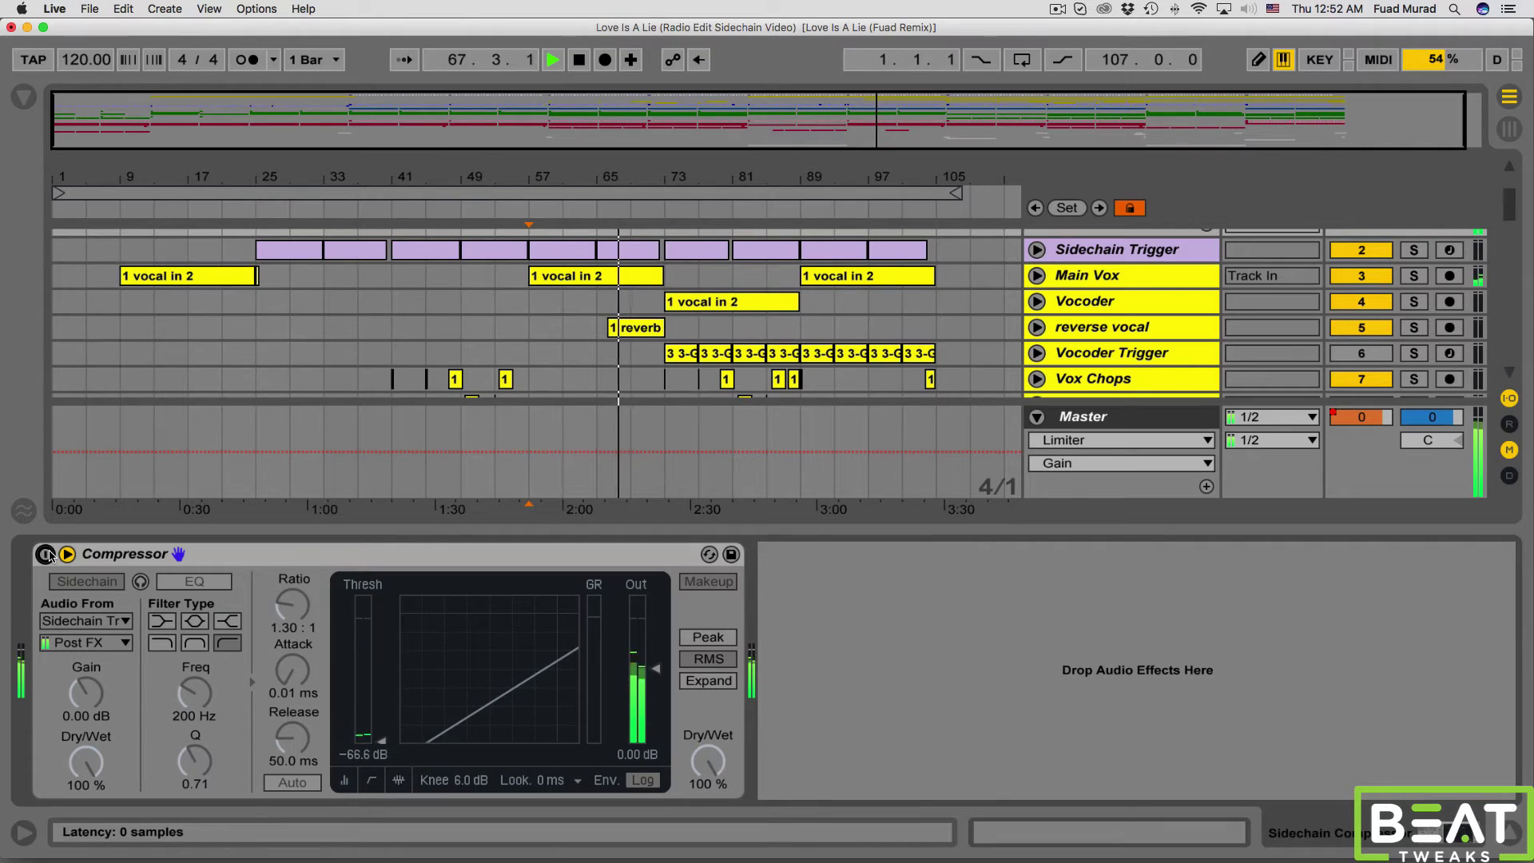
{"action": "left_click", "coordinate": [46, 554]}
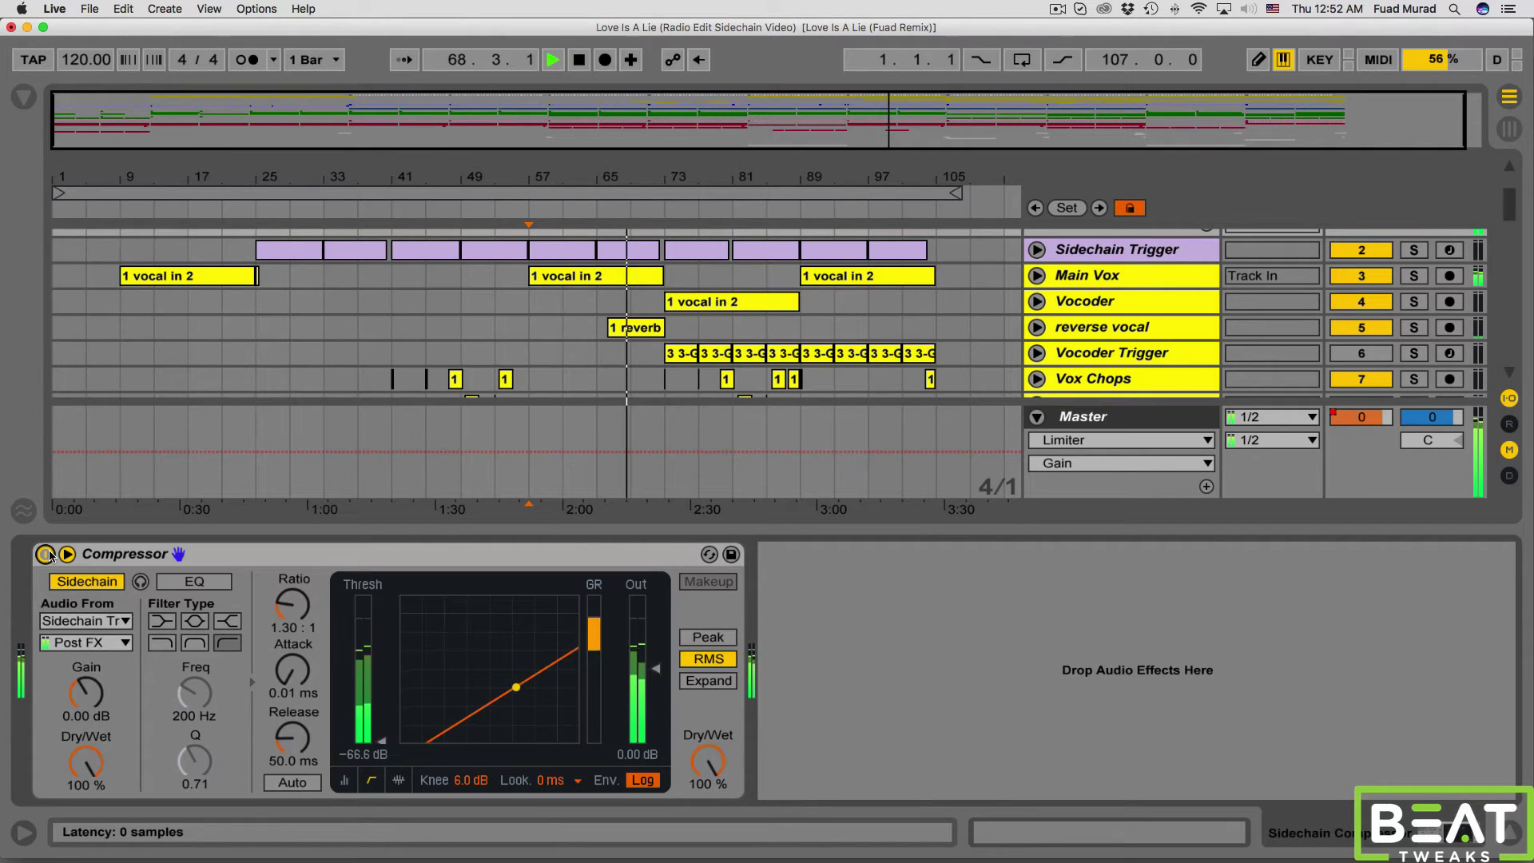
- Stop playback and fold the Compressor device on the Sidechain Compressor track after opening the Audio Effect Rack presets
{"action": "key", "text": "space"}
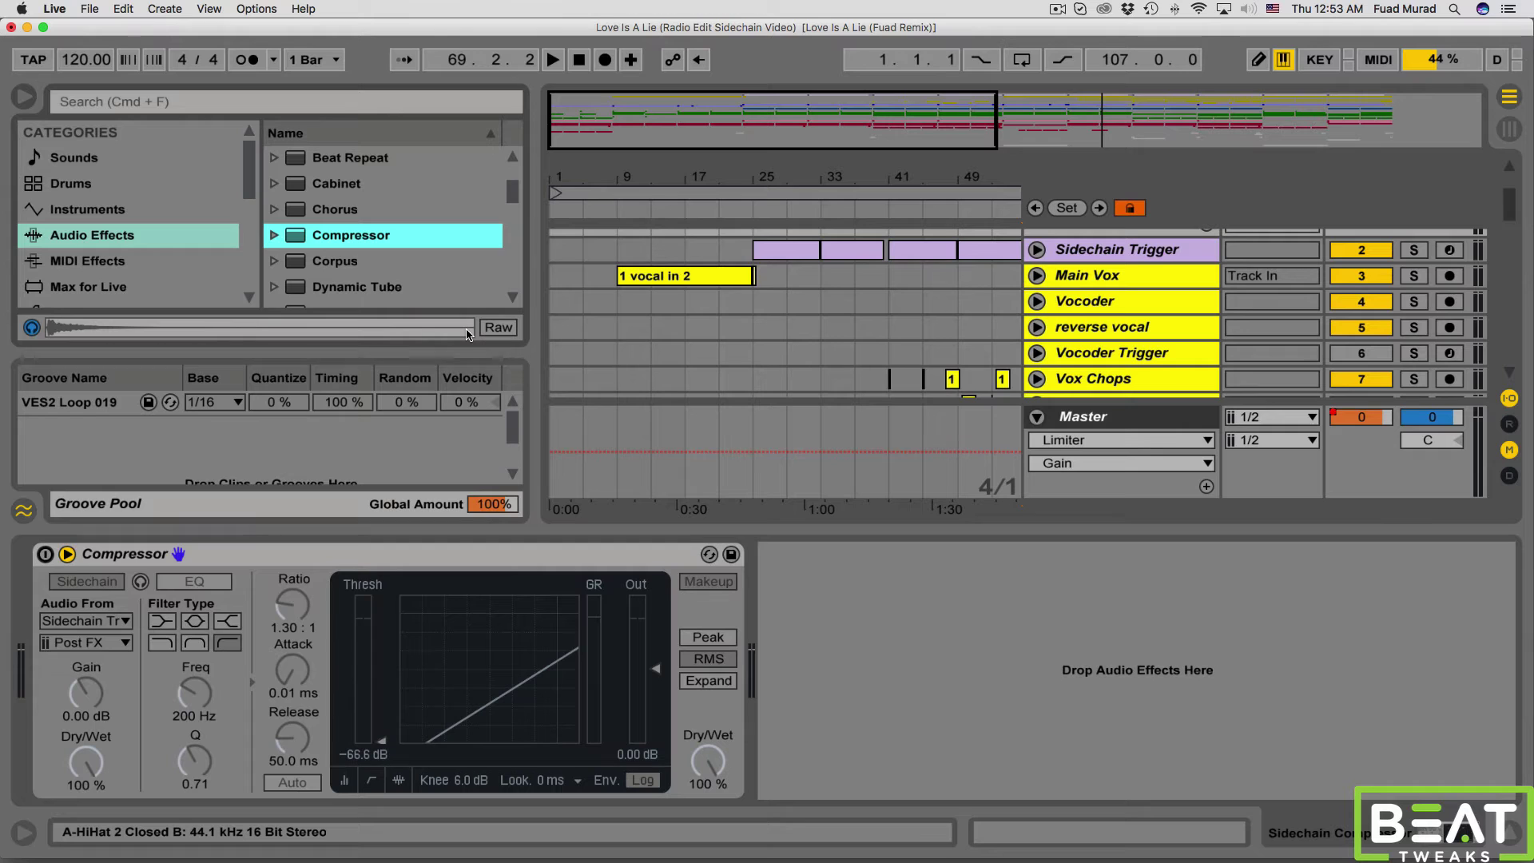
{"action": "scroll", "coordinate": [336, 240], "scroll_direction": "up", "scroll_amount": 2}
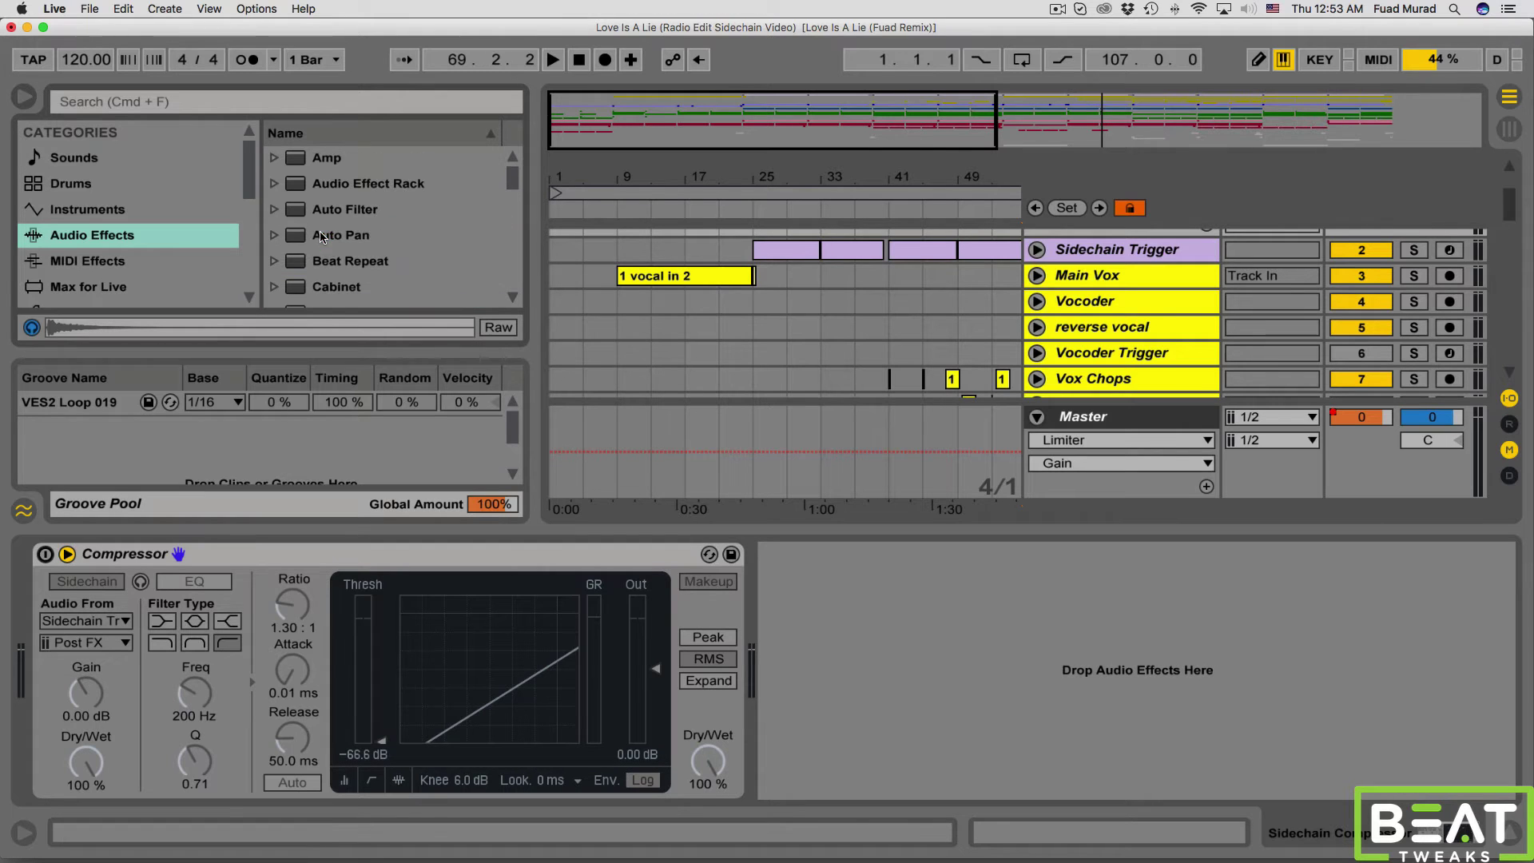
{"action": "left_click", "coordinate": [273, 190]}
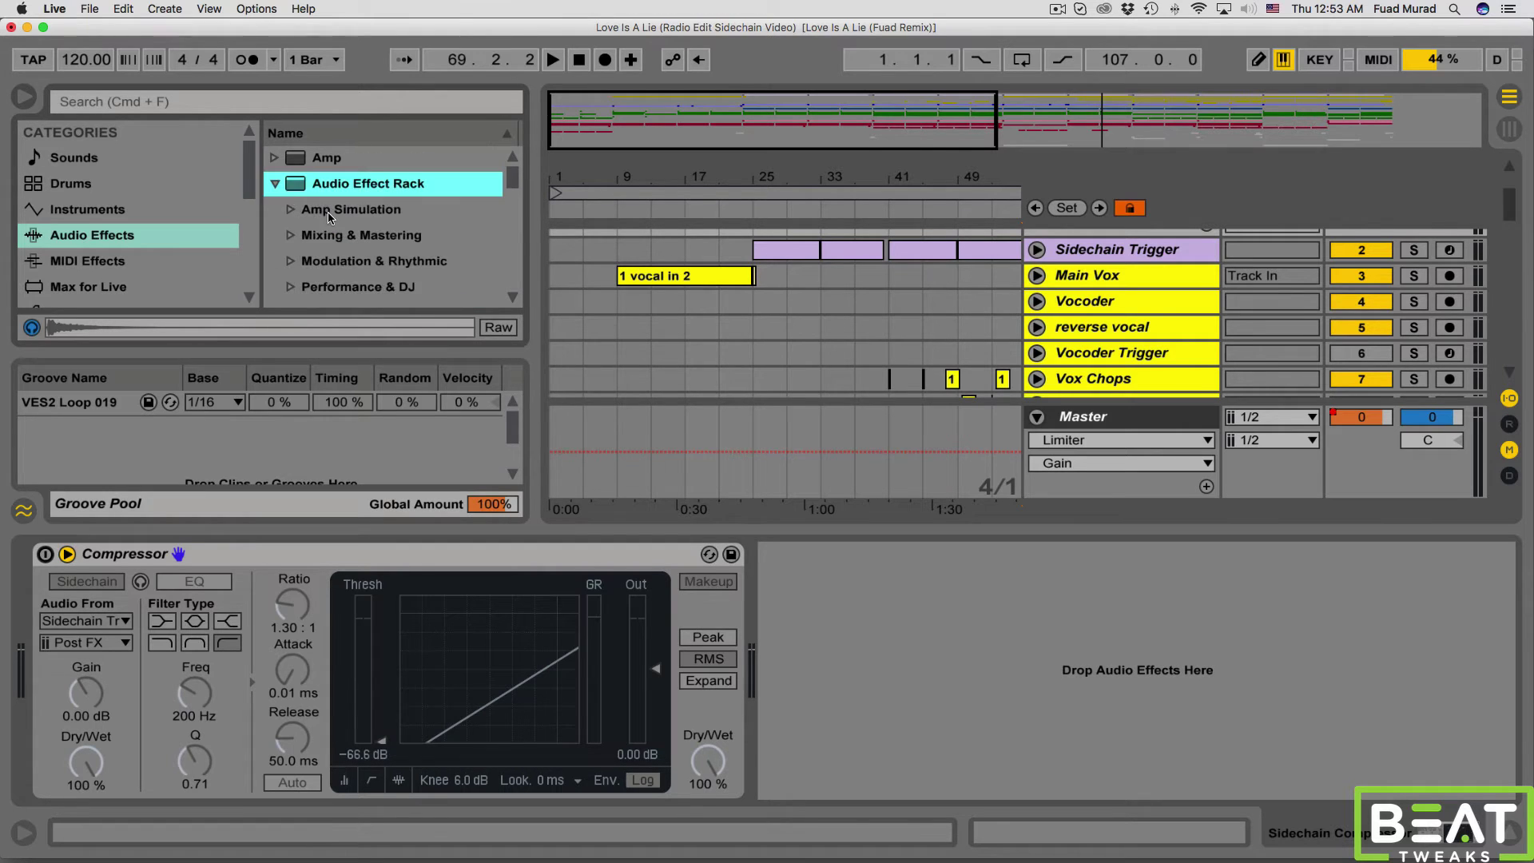
{"action": "left_click", "coordinate": [251, 559]}
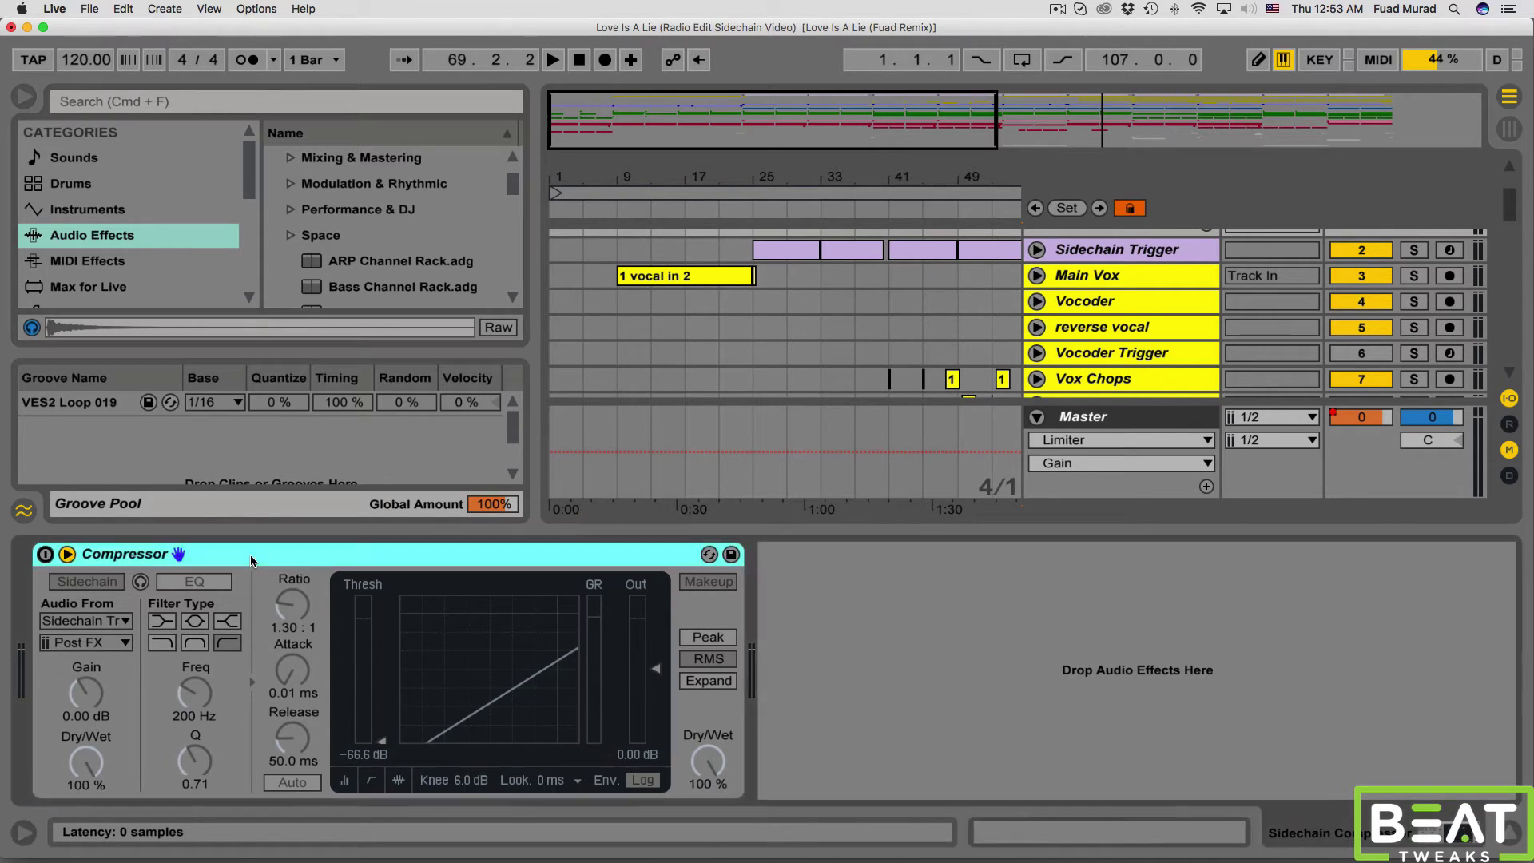
{"action": "double_click", "coordinate": [251, 557]}
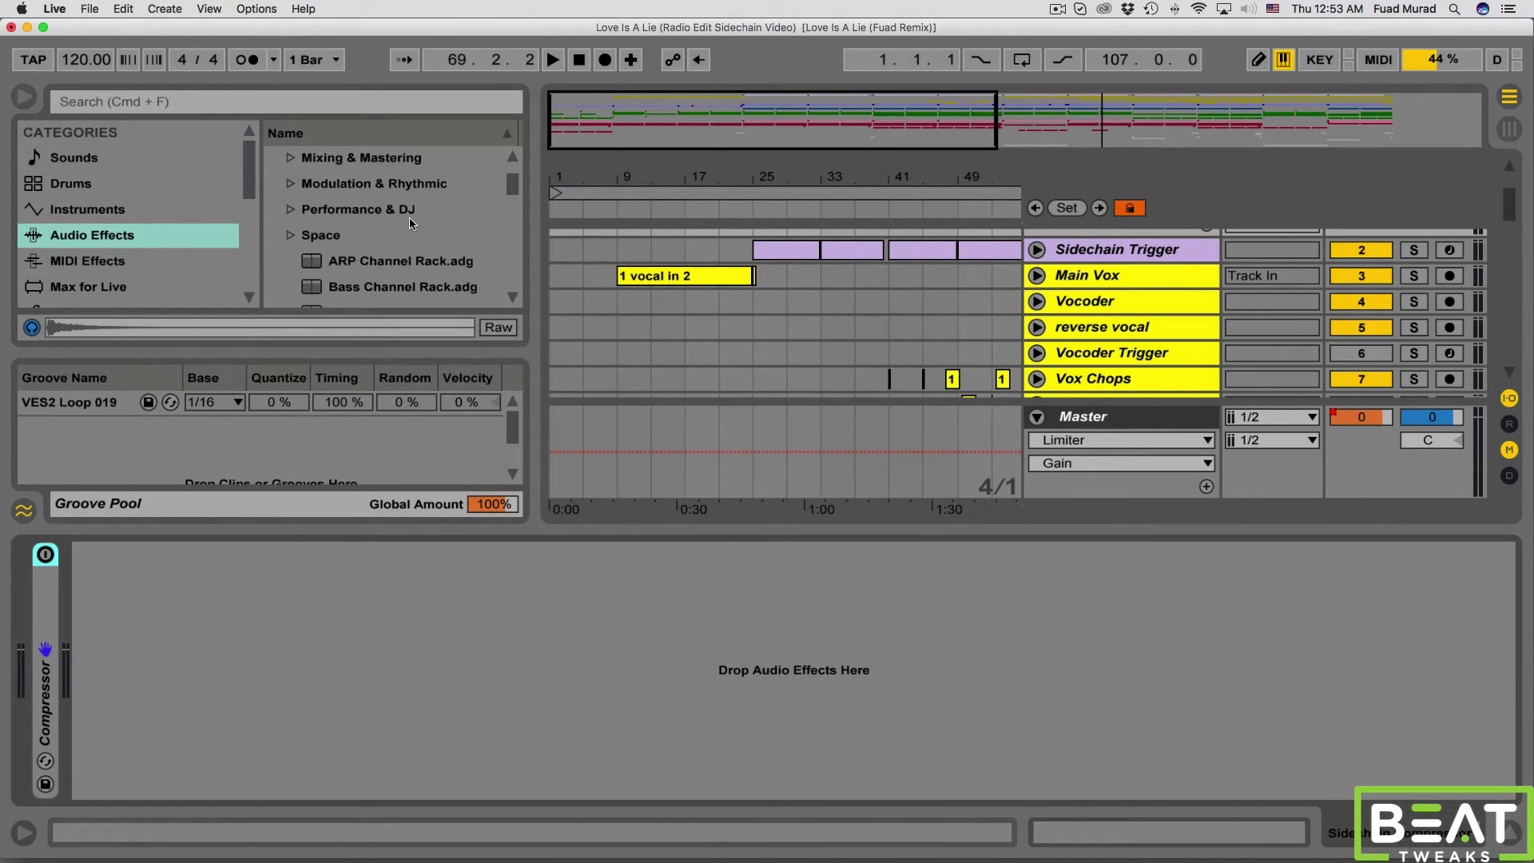
- Add the Multiband Sidechain rack from the Audio Effect Rack presets after the folded Compressor
{"action": "scroll", "coordinate": [408, 222], "scroll_direction": "up", "scroll_amount": 2}
{"action": "scroll", "coordinate": [408, 222], "scroll_direction": "down", "scroll_amount": 5}
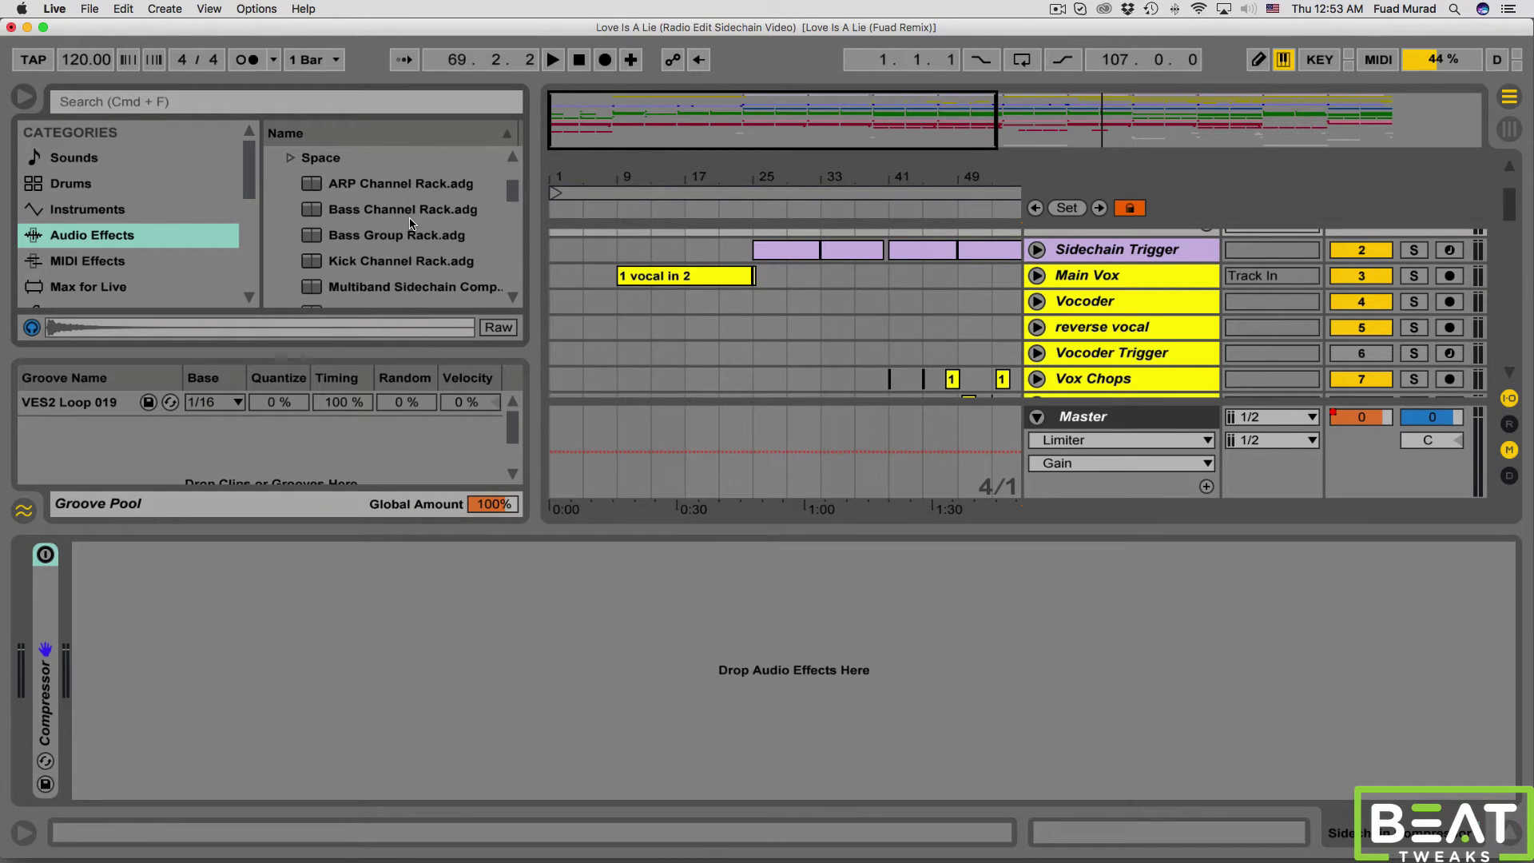
{"action": "scroll", "coordinate": [409, 222], "scroll_direction": "down", "scroll_amount": 3}
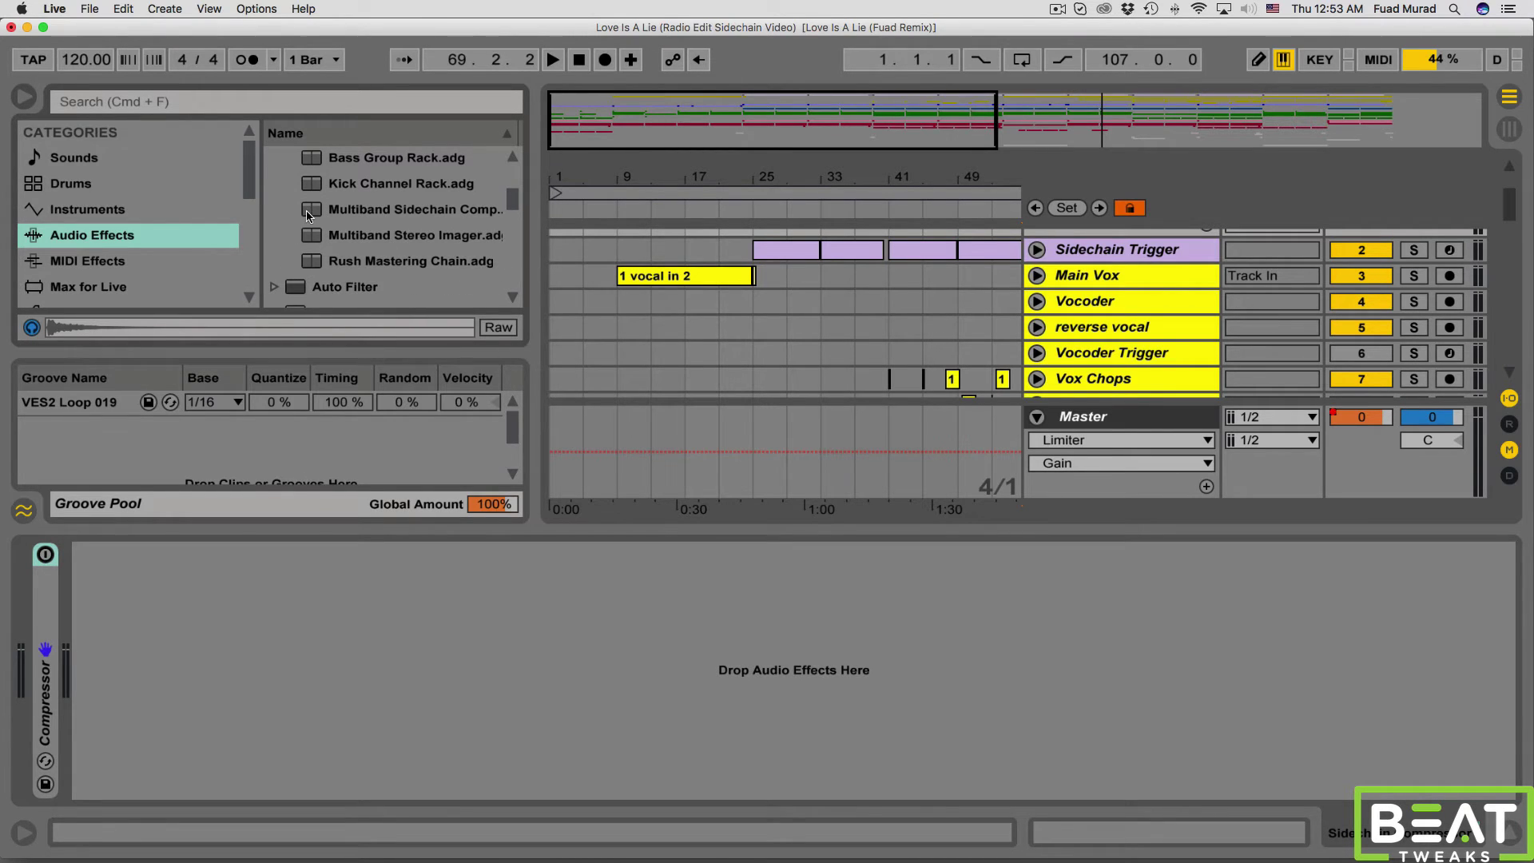
{"action": "left_click_drag", "start_coordinate": [308, 215], "coordinate": [352, 624]}
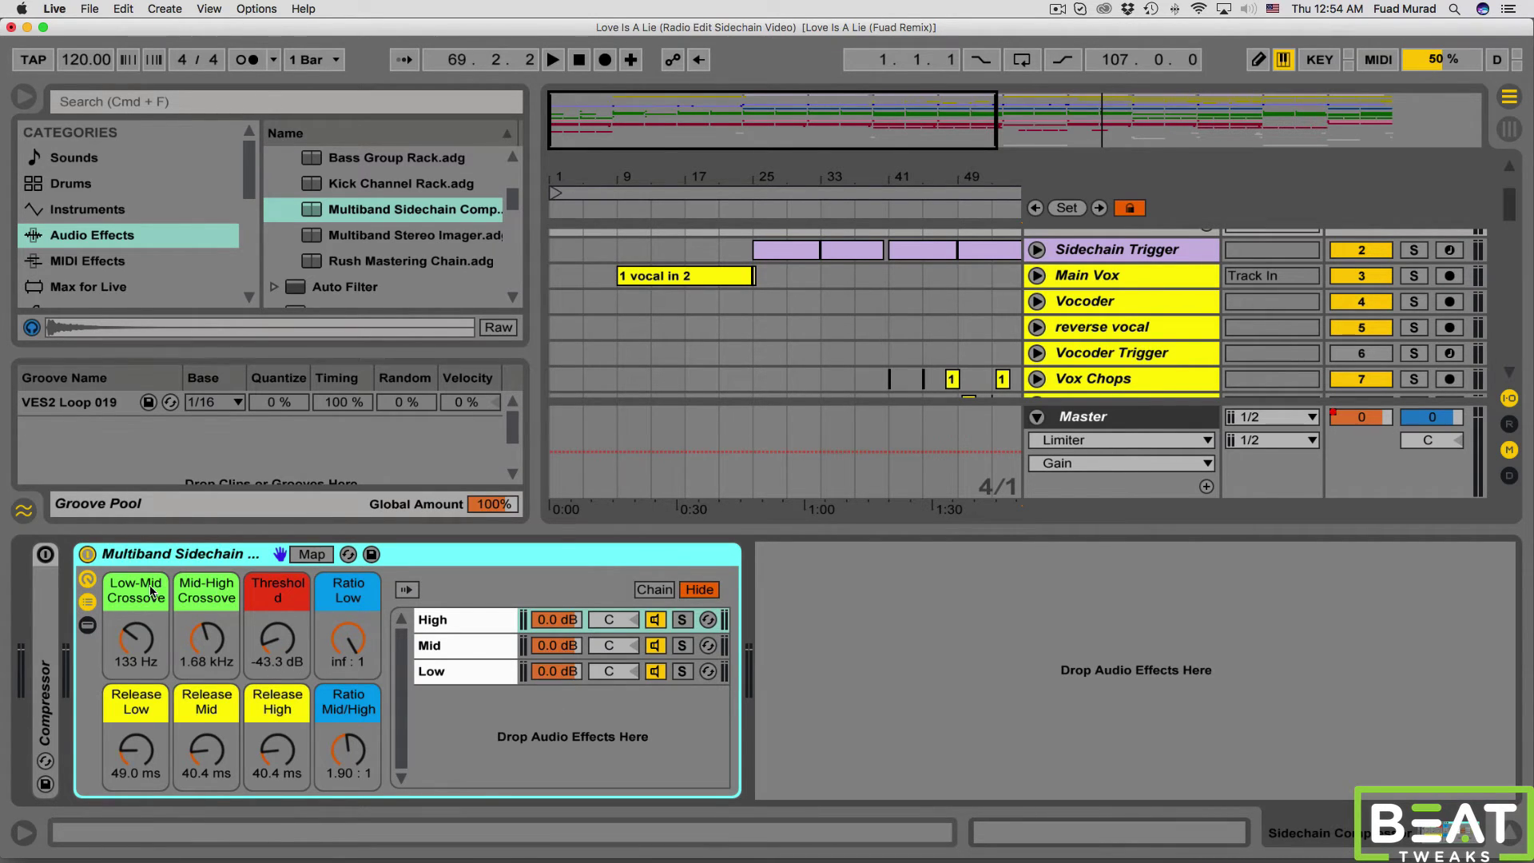
- Set the multiband rack's Low-Mid Crossover to 138 Hz and its Mid-High Crossover to 3.02 kHz
{"action": "left_click", "coordinate": [175, 607]}
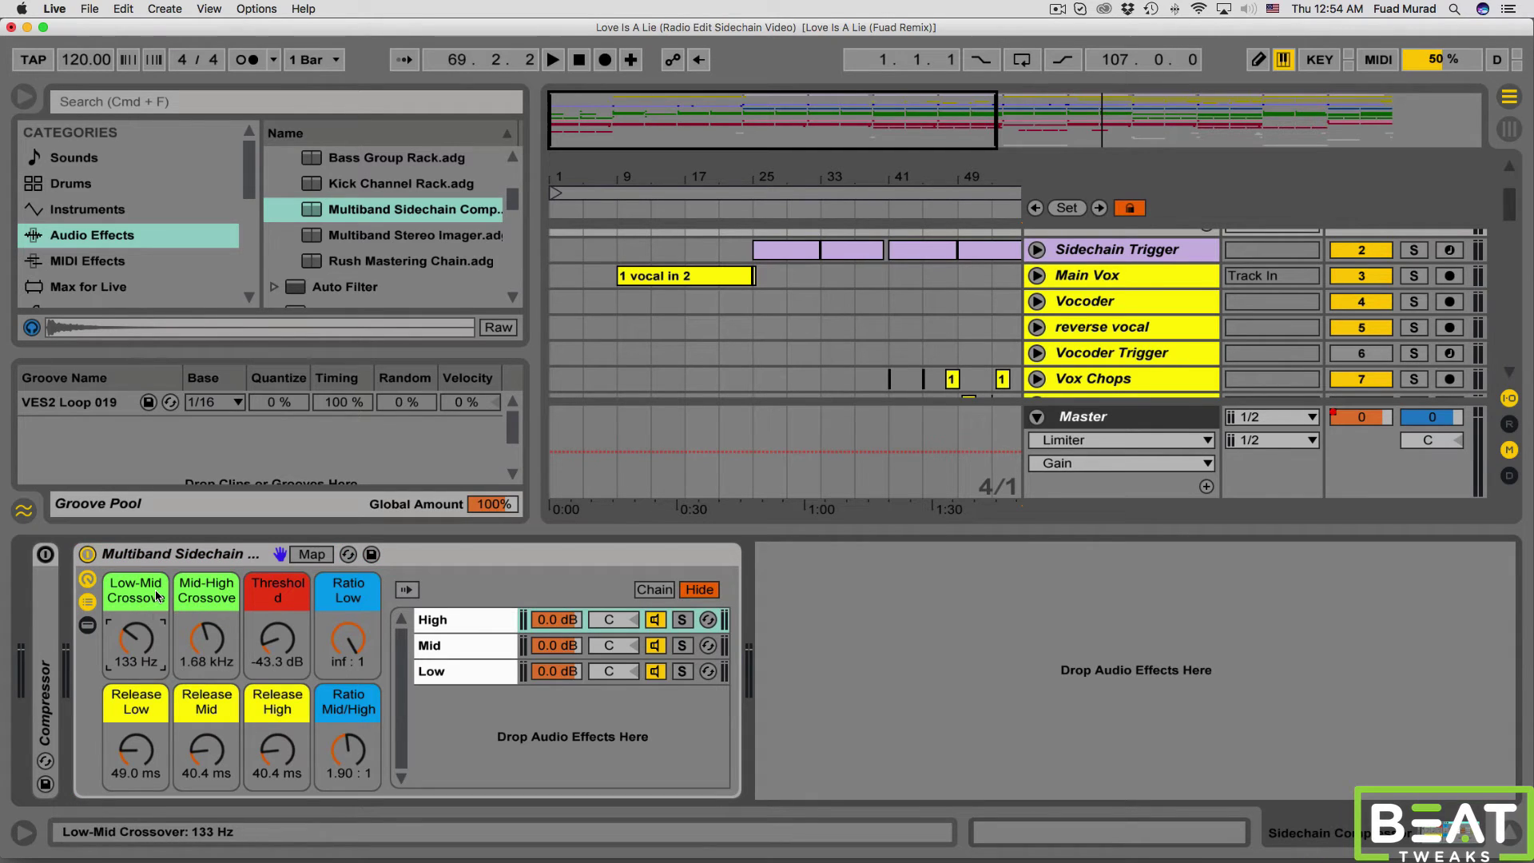
{"action": "left_click", "coordinate": [146, 630]}
{"action": "left_click_drag", "start_coordinate": [141, 639], "coordinate": [156, 614]}
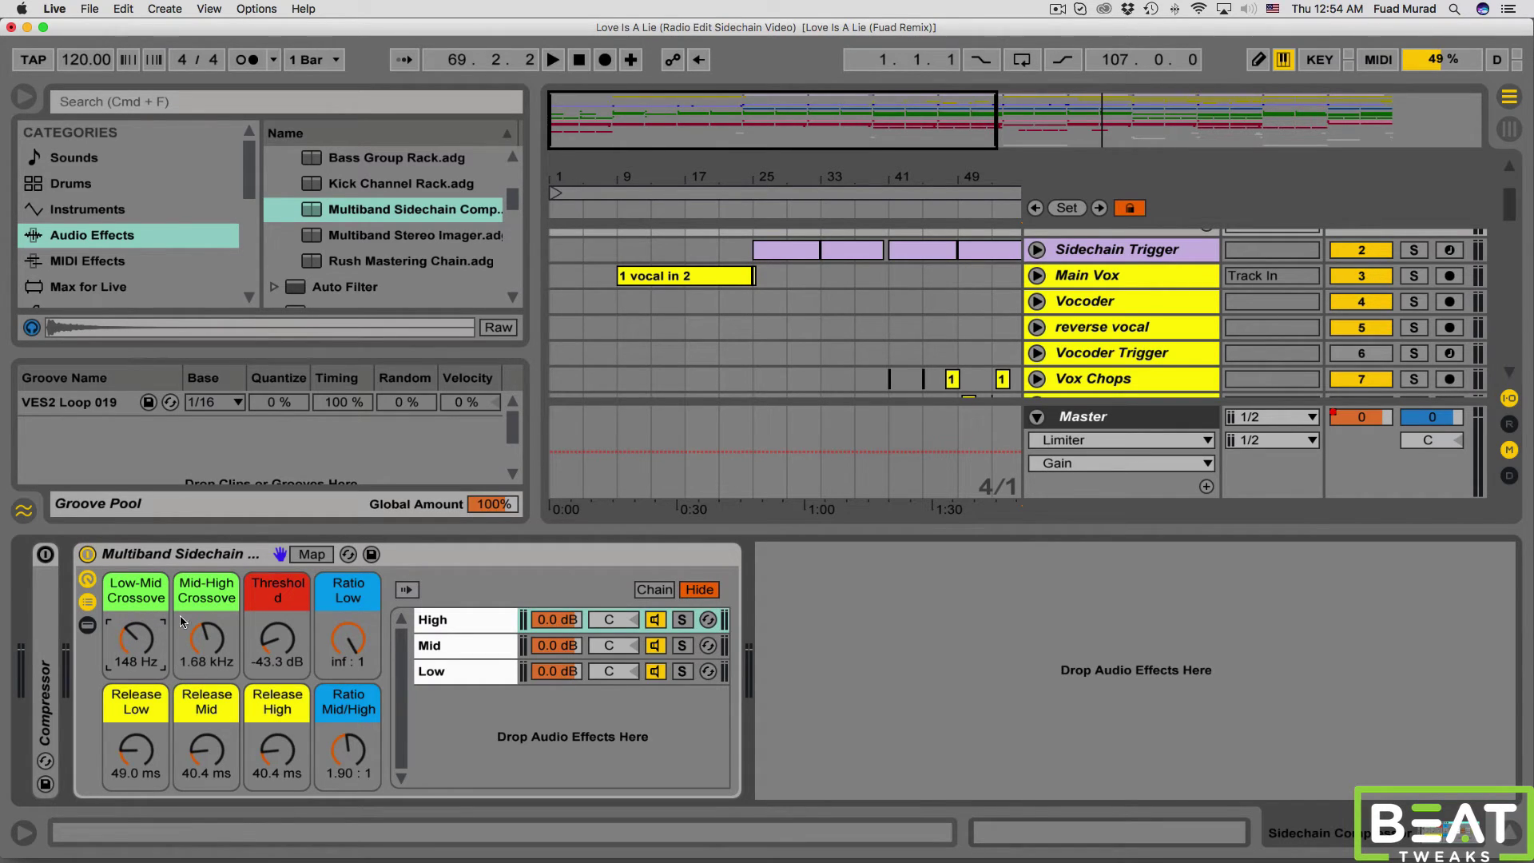
{"action": "left_click_drag", "start_coordinate": [149, 609], "coordinate": [150, 611]}
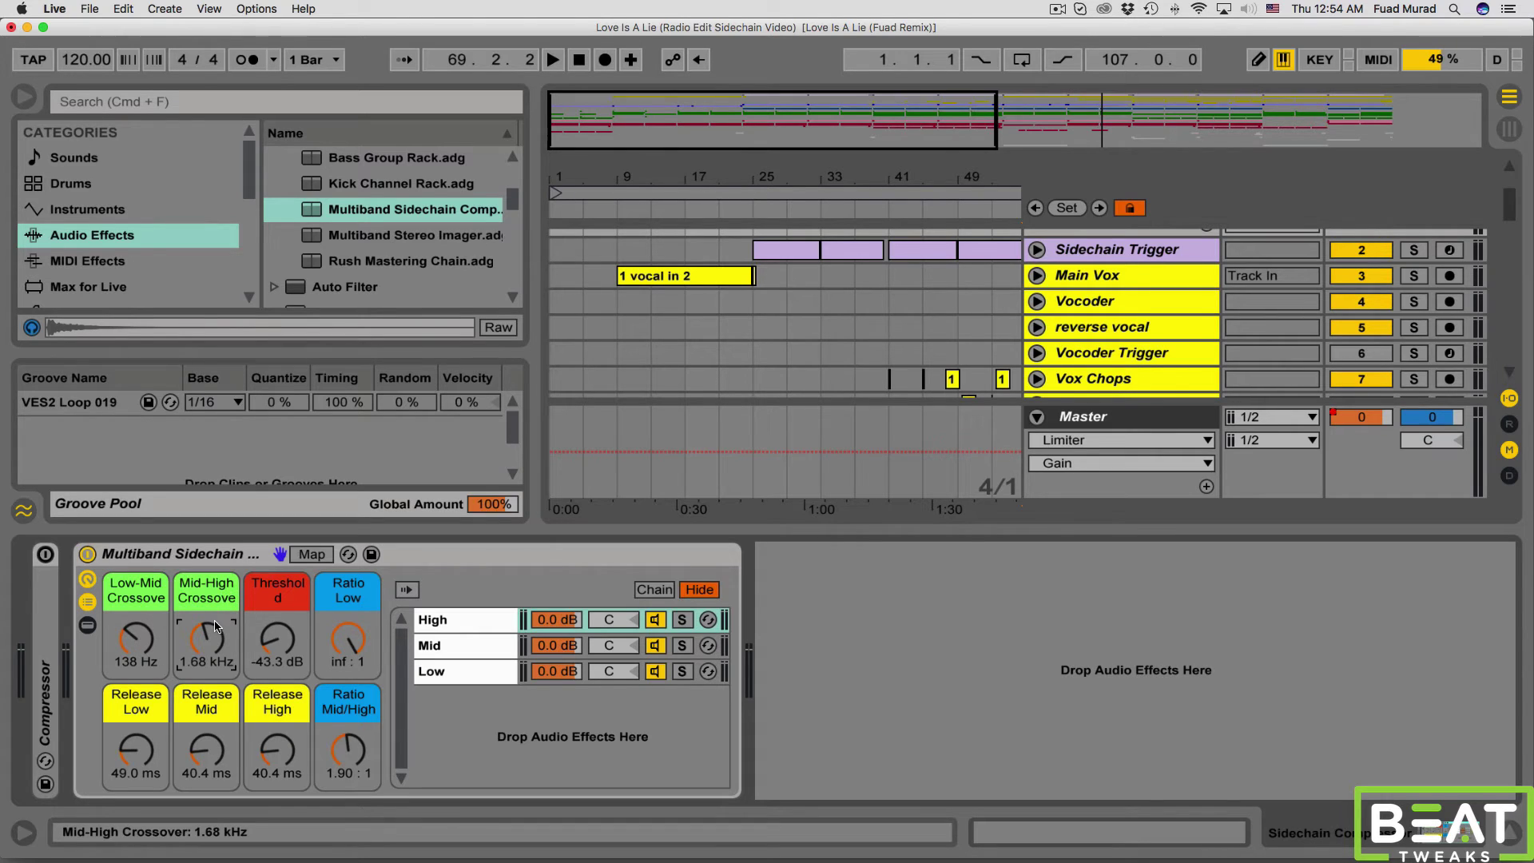
{"action": "left_click_drag", "start_coordinate": [206, 637], "coordinate": [206, 615]}
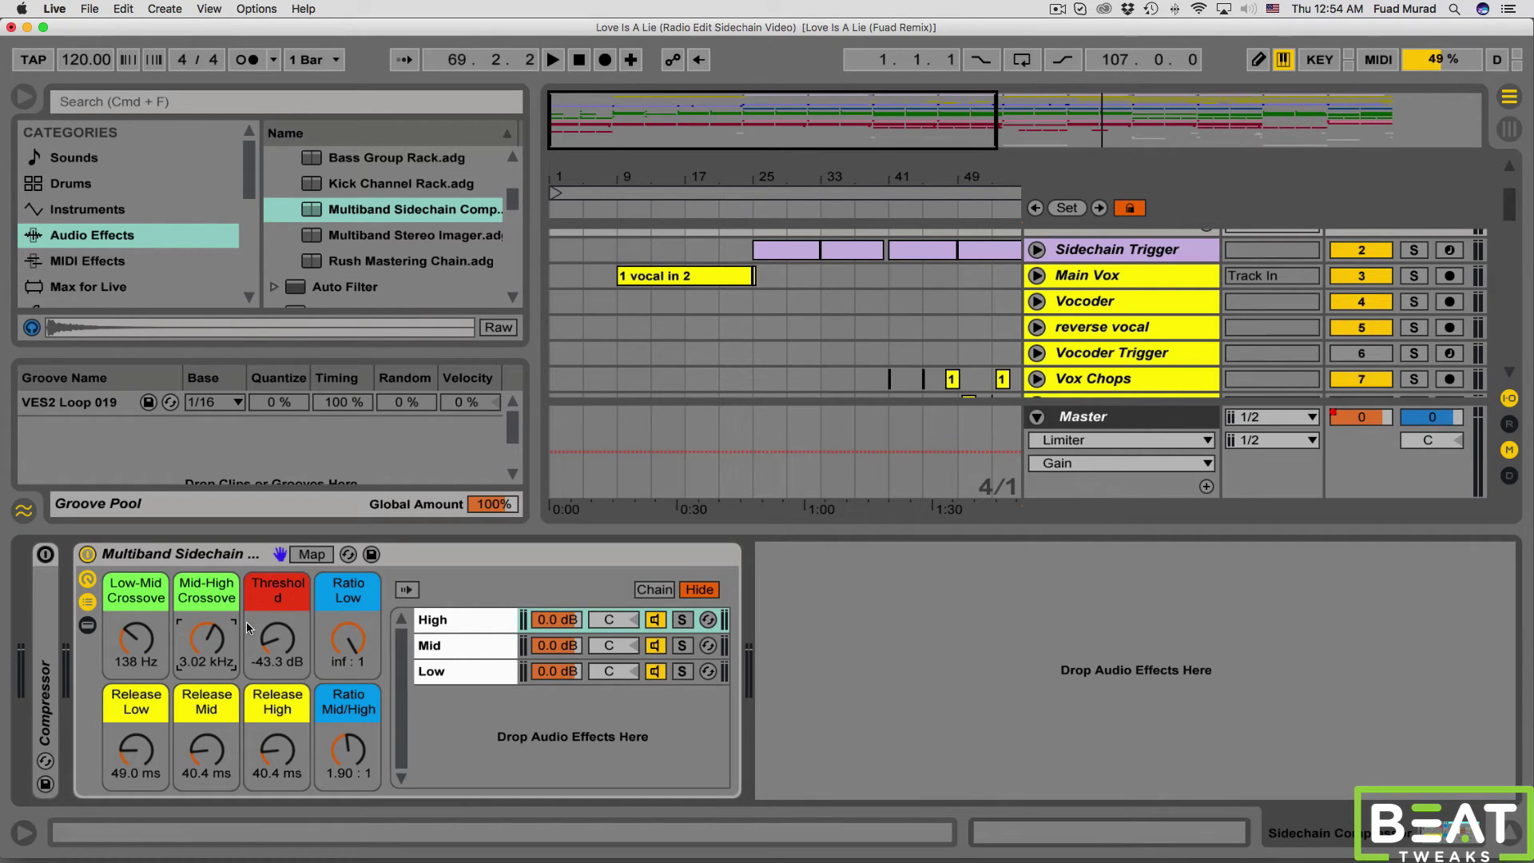
- Unfold the Compressor and lower both the multiband rack's Threshold and the Compressor's threshold to -inf dB
{"action": "mouse_move", "coordinate": [294, 636]}
{"action": "left_mouse_down"}
{"action": "mouse_move", "coordinate": [294, 603]}
{"action": "mouse_move", "coordinate": [294, 627]}
{"action": "left_mouse_up"}
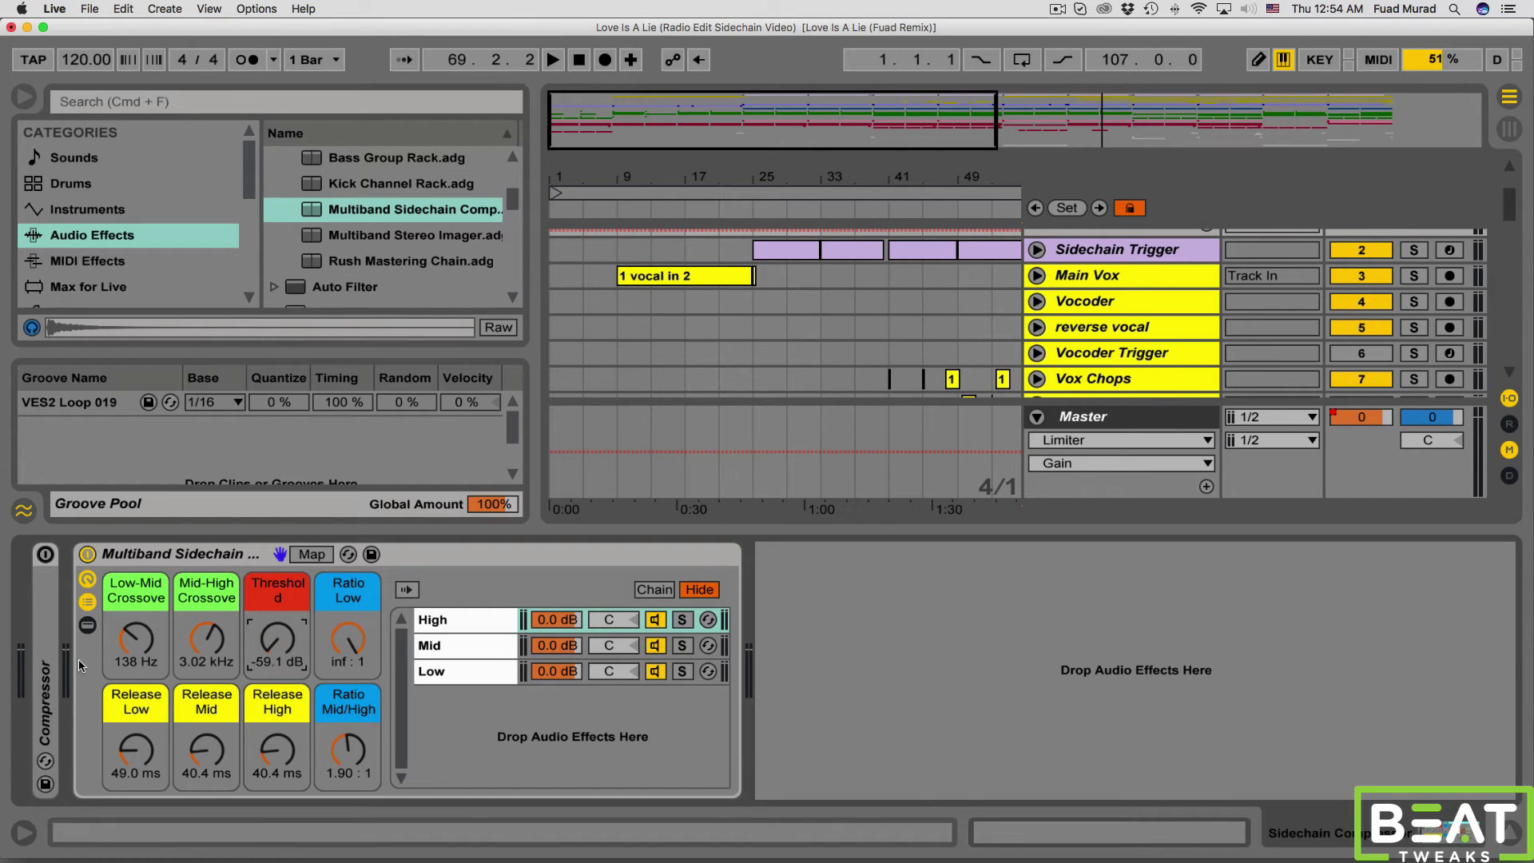
{"action": "double_click", "coordinate": [46, 703]}
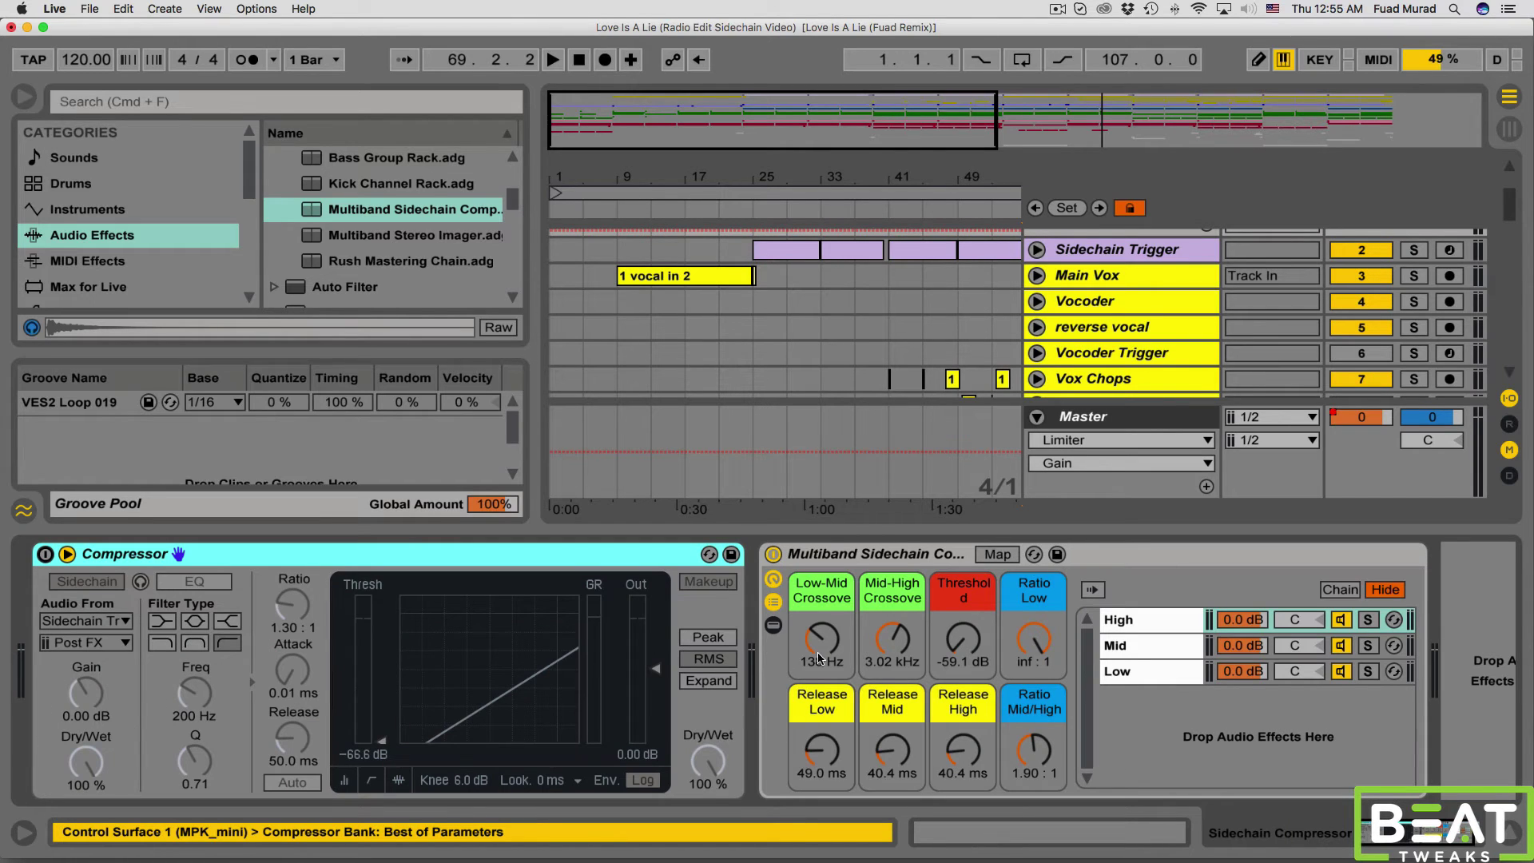
{"action": "mouse_move", "coordinate": [979, 651]}
{"action": "left_mouse_down"}
{"action": "mouse_move", "coordinate": [979, 611]}
{"action": "mouse_move", "coordinate": [962, 663]}
{"action": "left_mouse_up"}
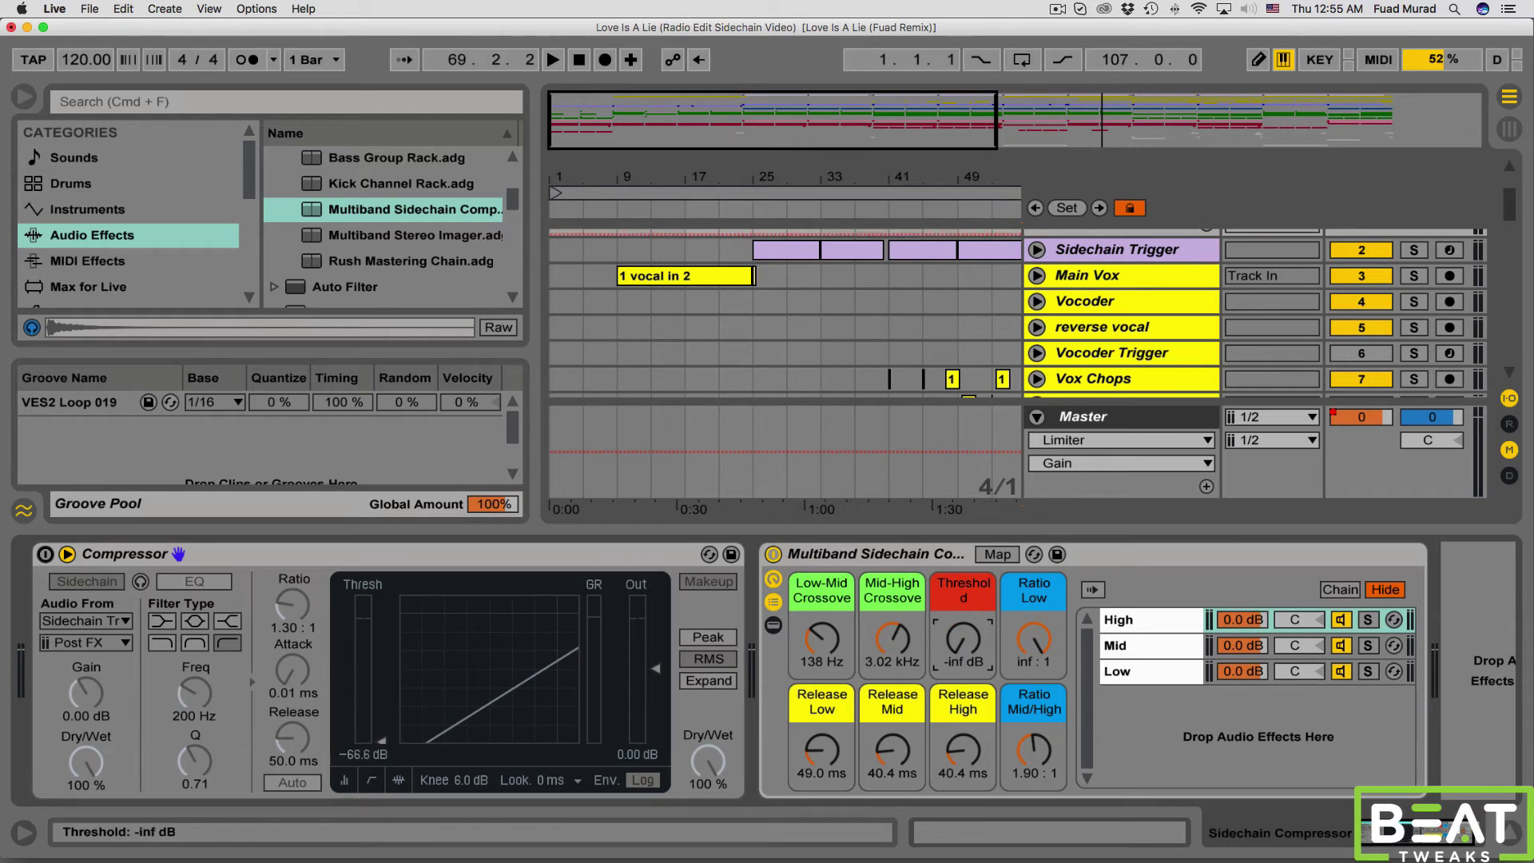
{"action": "mouse_move", "coordinate": [381, 740]}
{"action": "left_mouse_down"}
{"action": "mouse_move", "coordinate": [381, 704]}
{"action": "mouse_move", "coordinate": [381, 748]}
{"action": "left_mouse_up"}
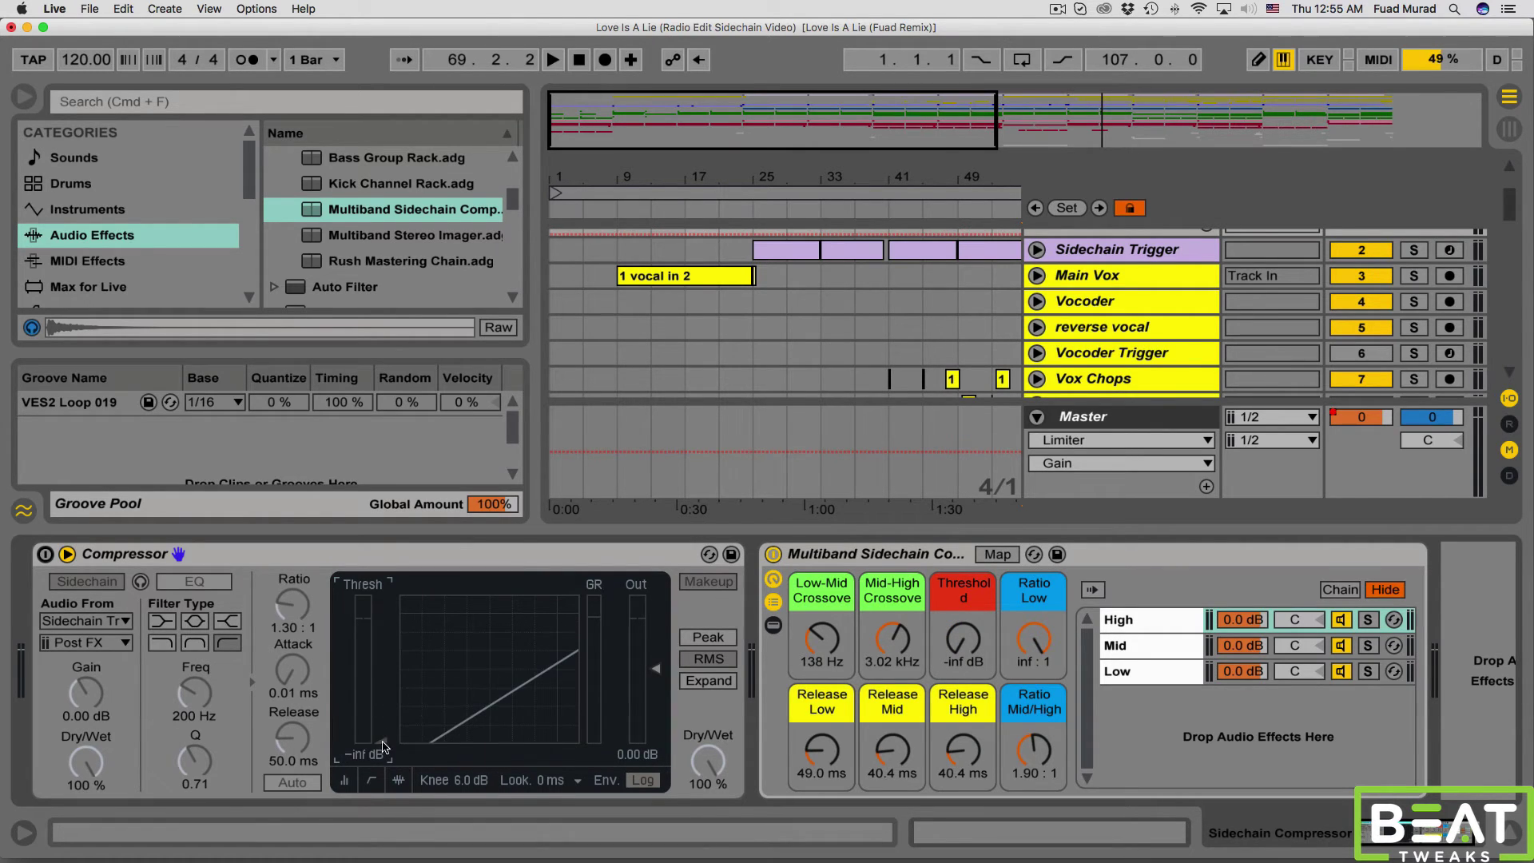
- Set the multiband rack's Ratio Mid/High to 1.44 : 1 and the Compressor's ratio to 1.31 : 1
{"action": "scroll", "coordinate": [731, 702], "scroll_direction": "right", "scroll_amount": 2}
{"action": "mouse_move", "coordinate": [972, 639]}
{"action": "left_mouse_down"}
{"action": "mouse_move", "coordinate": [972, 660]}
{"action": "mouse_move", "coordinate": [973, 635]}
{"action": "left_mouse_up"}
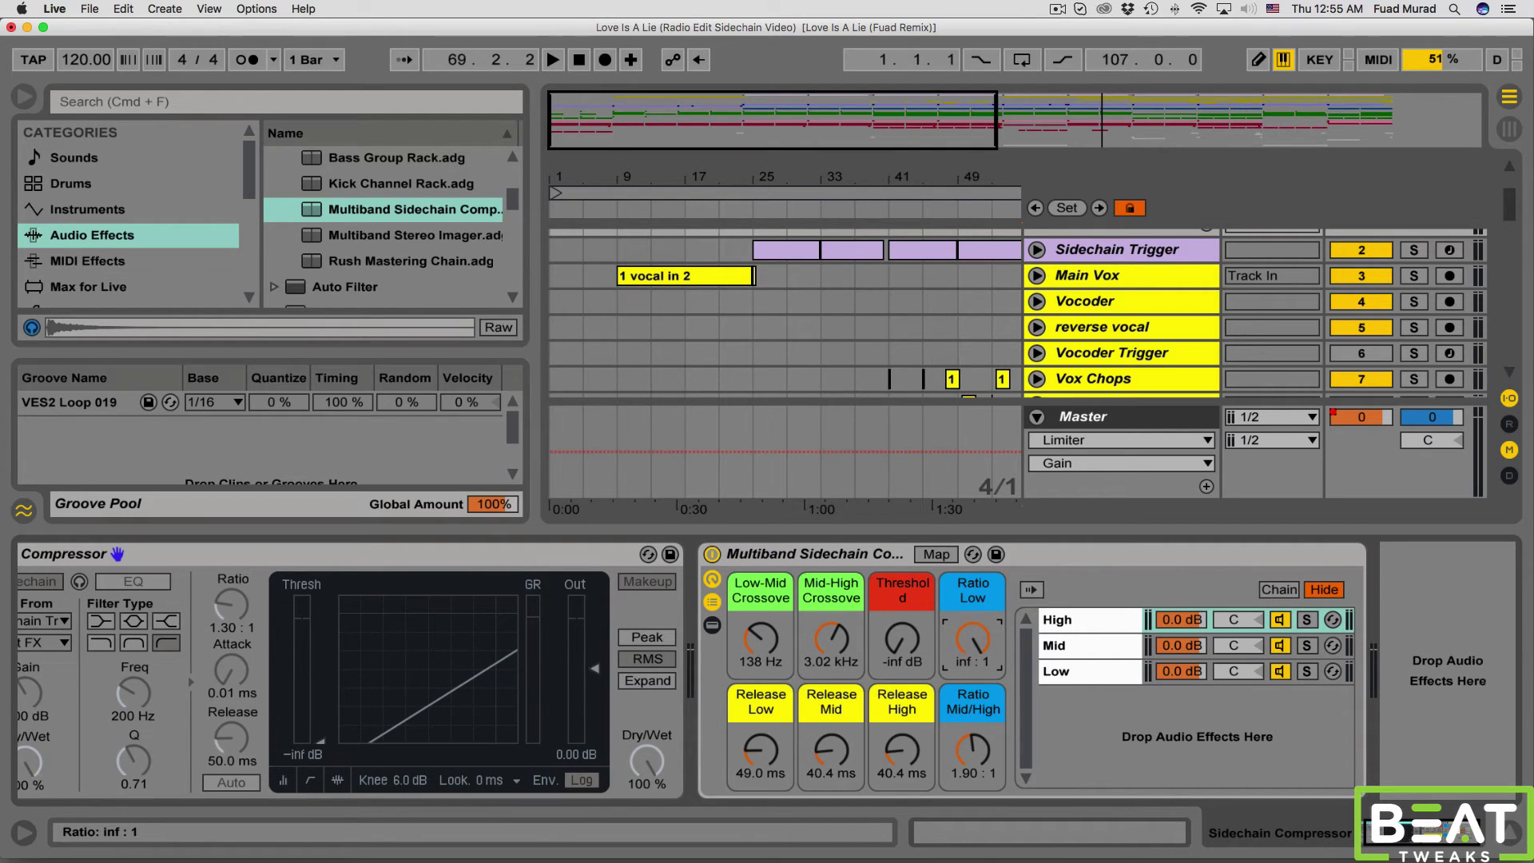
{"action": "left_click_drag", "start_coordinate": [972, 749], "coordinate": [972, 760]}
{"action": "mouse_move", "coordinate": [230, 605]}
{"action": "left_mouse_down"}
{"action": "mouse_move", "coordinate": [231, 589]}
{"action": "mouse_move", "coordinate": [231, 605]}
{"action": "left_mouse_up"}
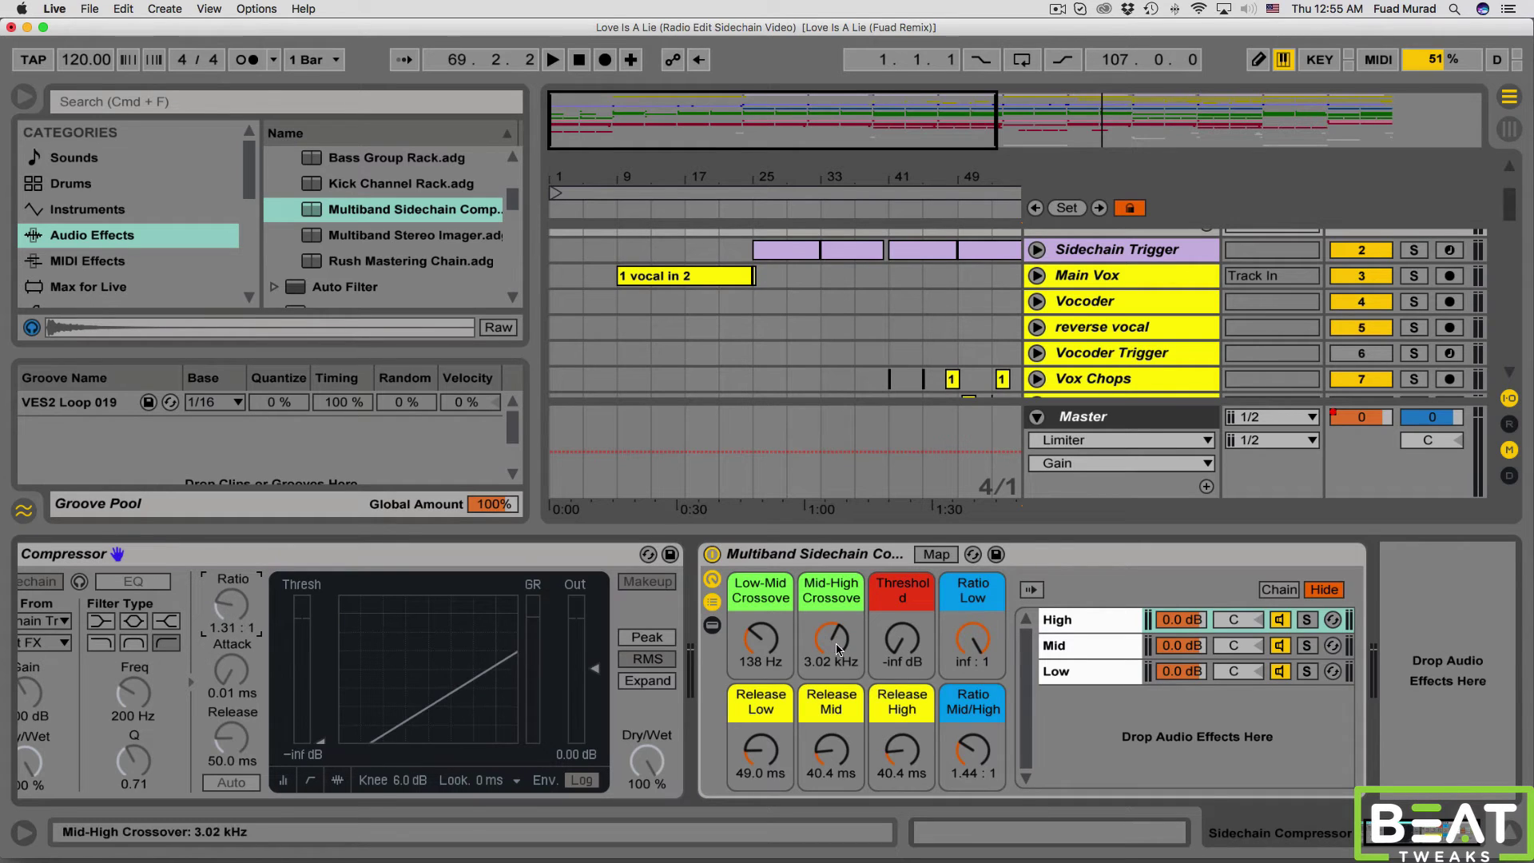
{"action": "left_click", "coordinate": [775, 708]}
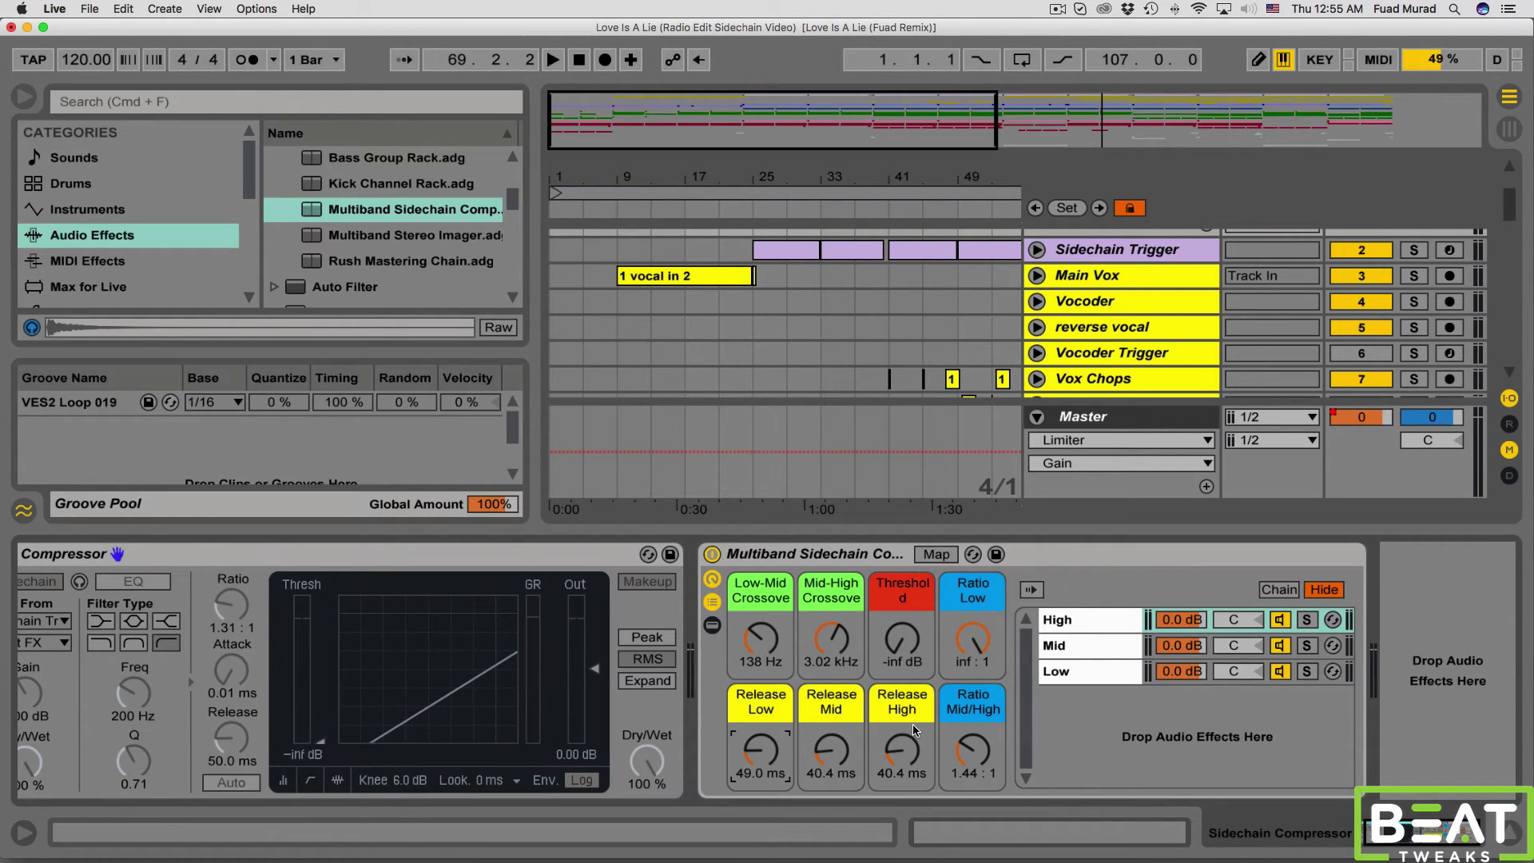
- Fold the Compressor and show the devices inside the multiband rack's Low chain
{"action": "left_click", "coordinate": [559, 559]}
{"action": "key", "text": "Delete"}
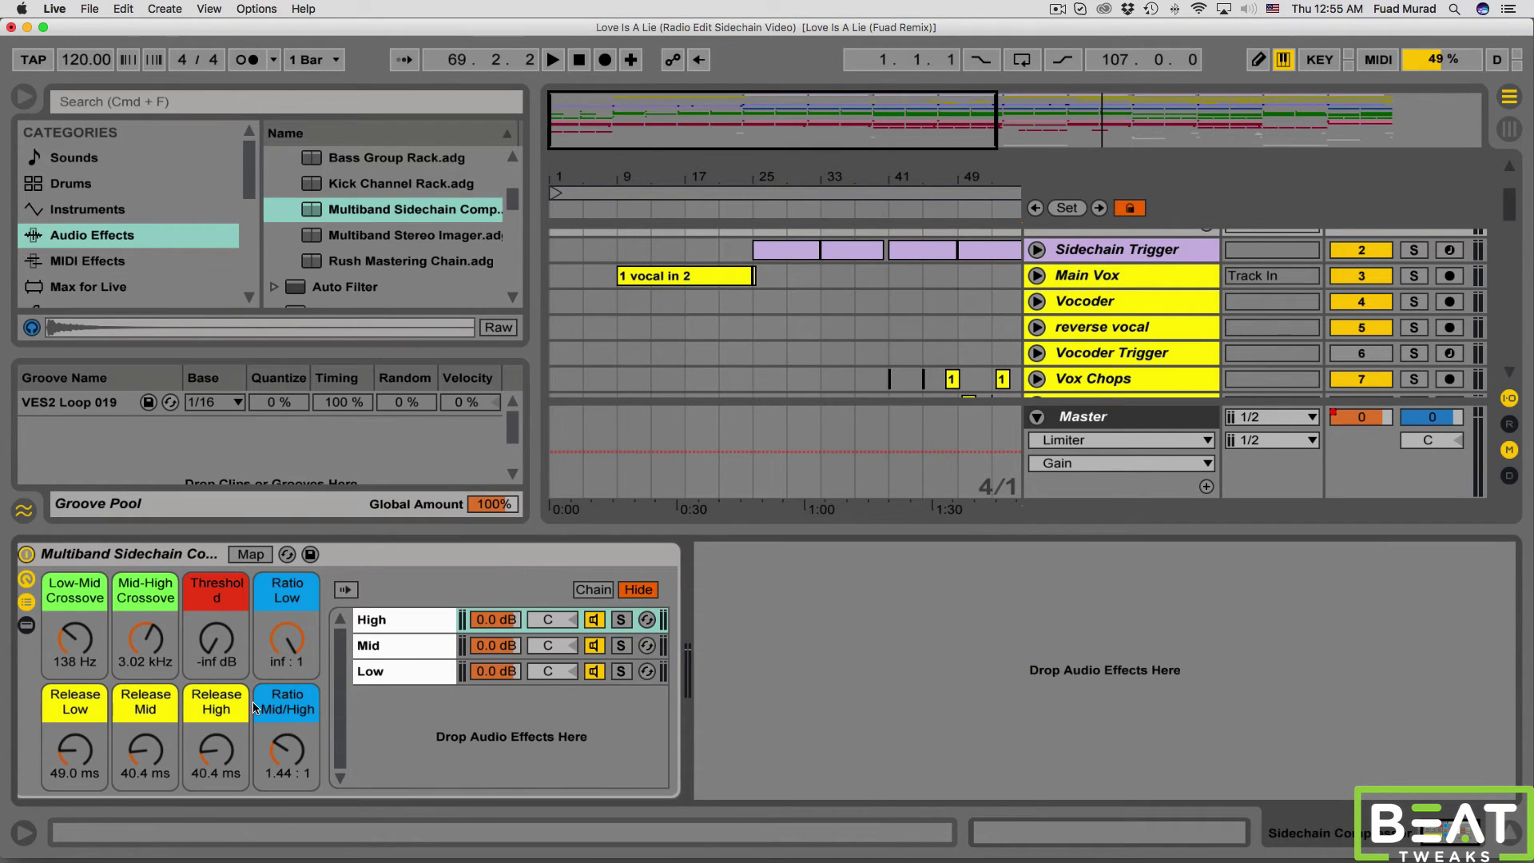
{"action": "left_click", "coordinate": [387, 644]}
{"action": "left_click", "coordinate": [389, 673]}
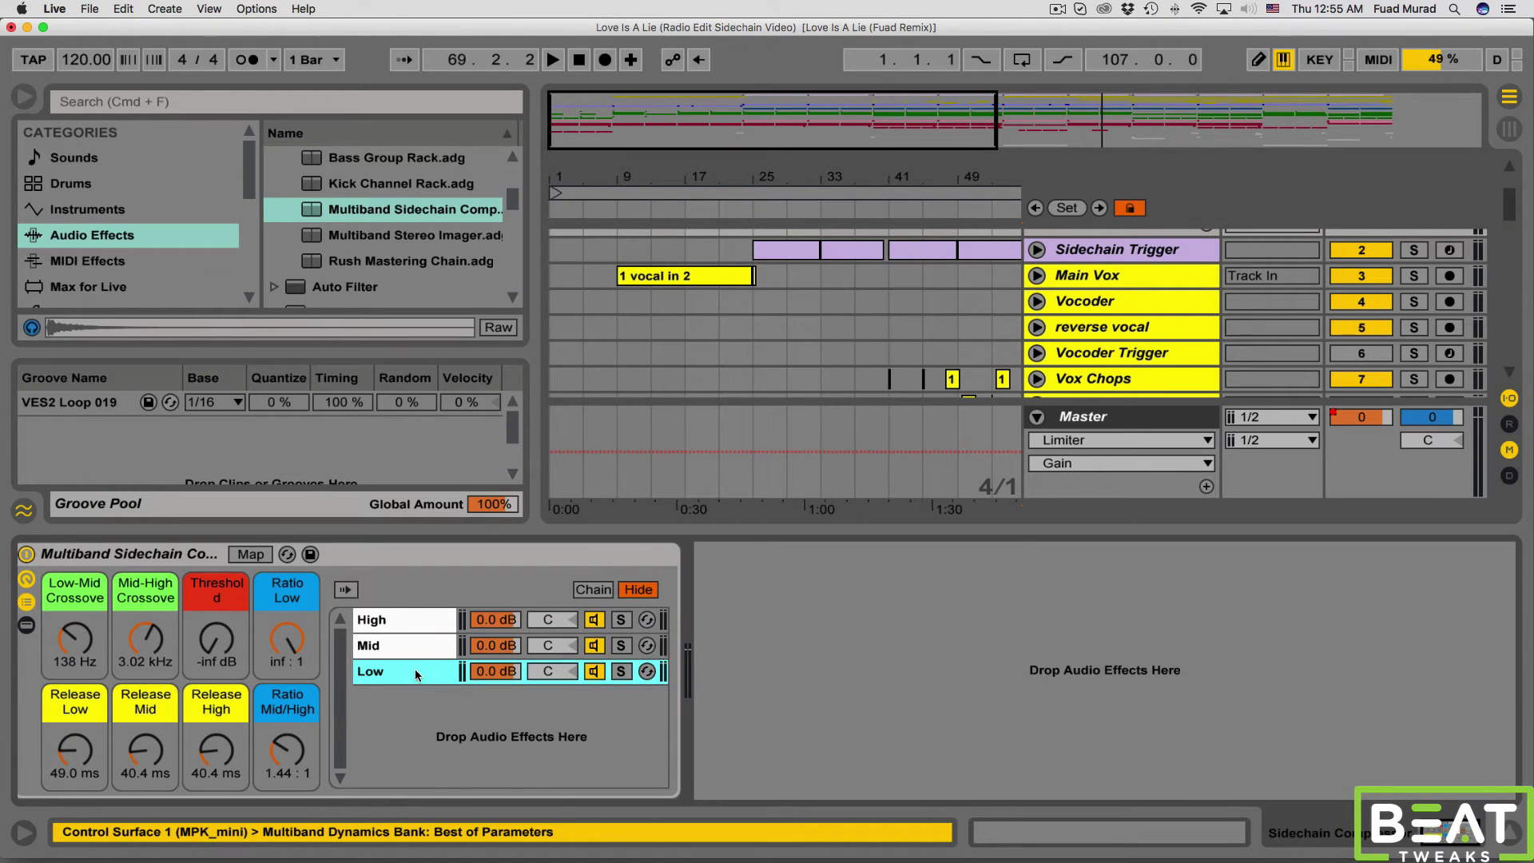
{"action": "key", "text": "super+v"}
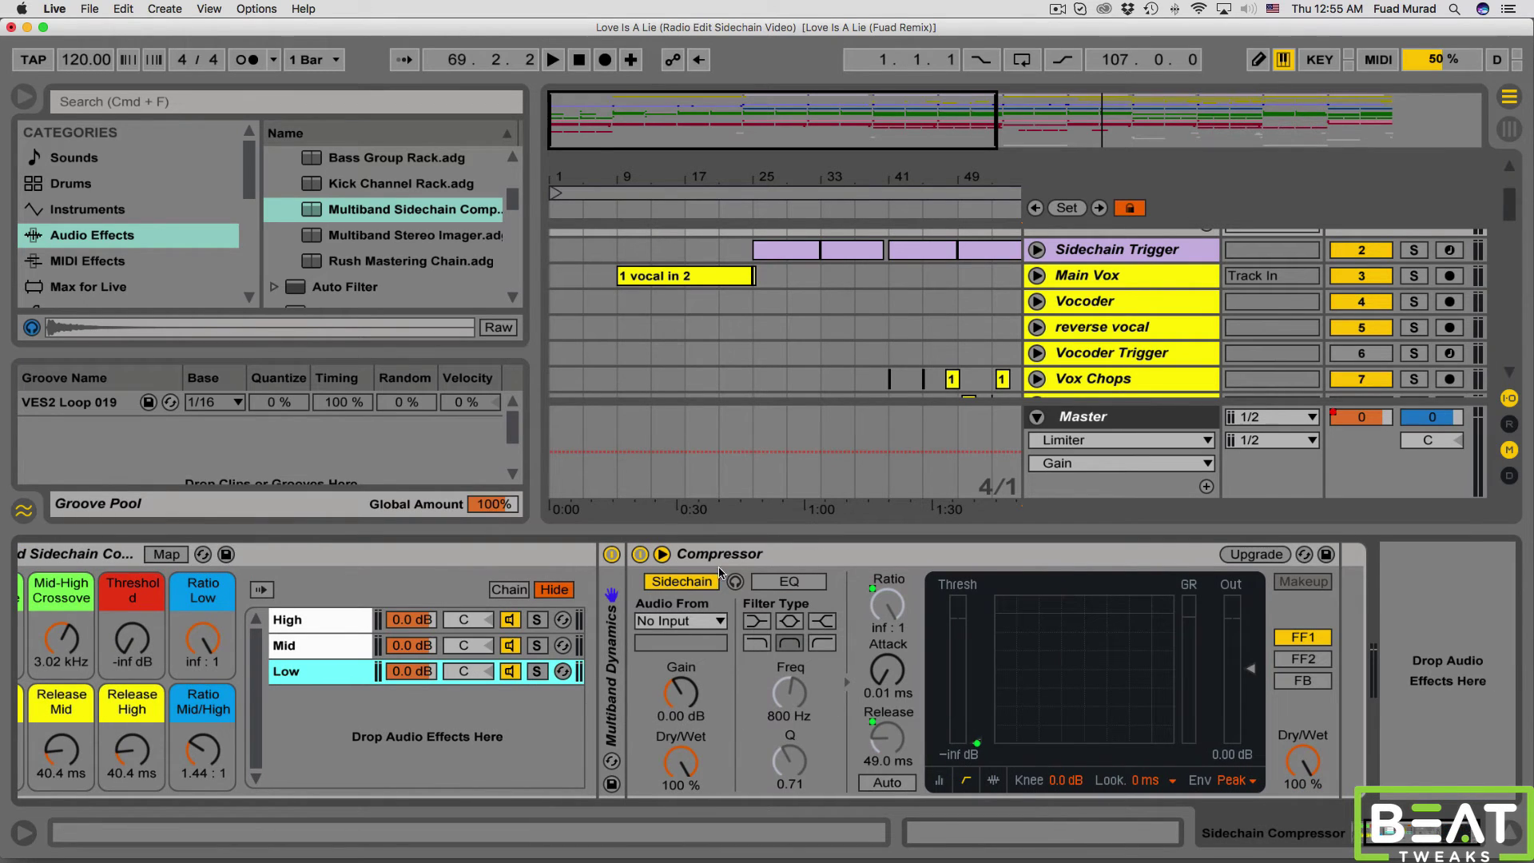
- Set the sidechain source of the Low chain's Compressor to Sidechain Trigger
{"action": "left_click", "coordinate": [691, 621]}
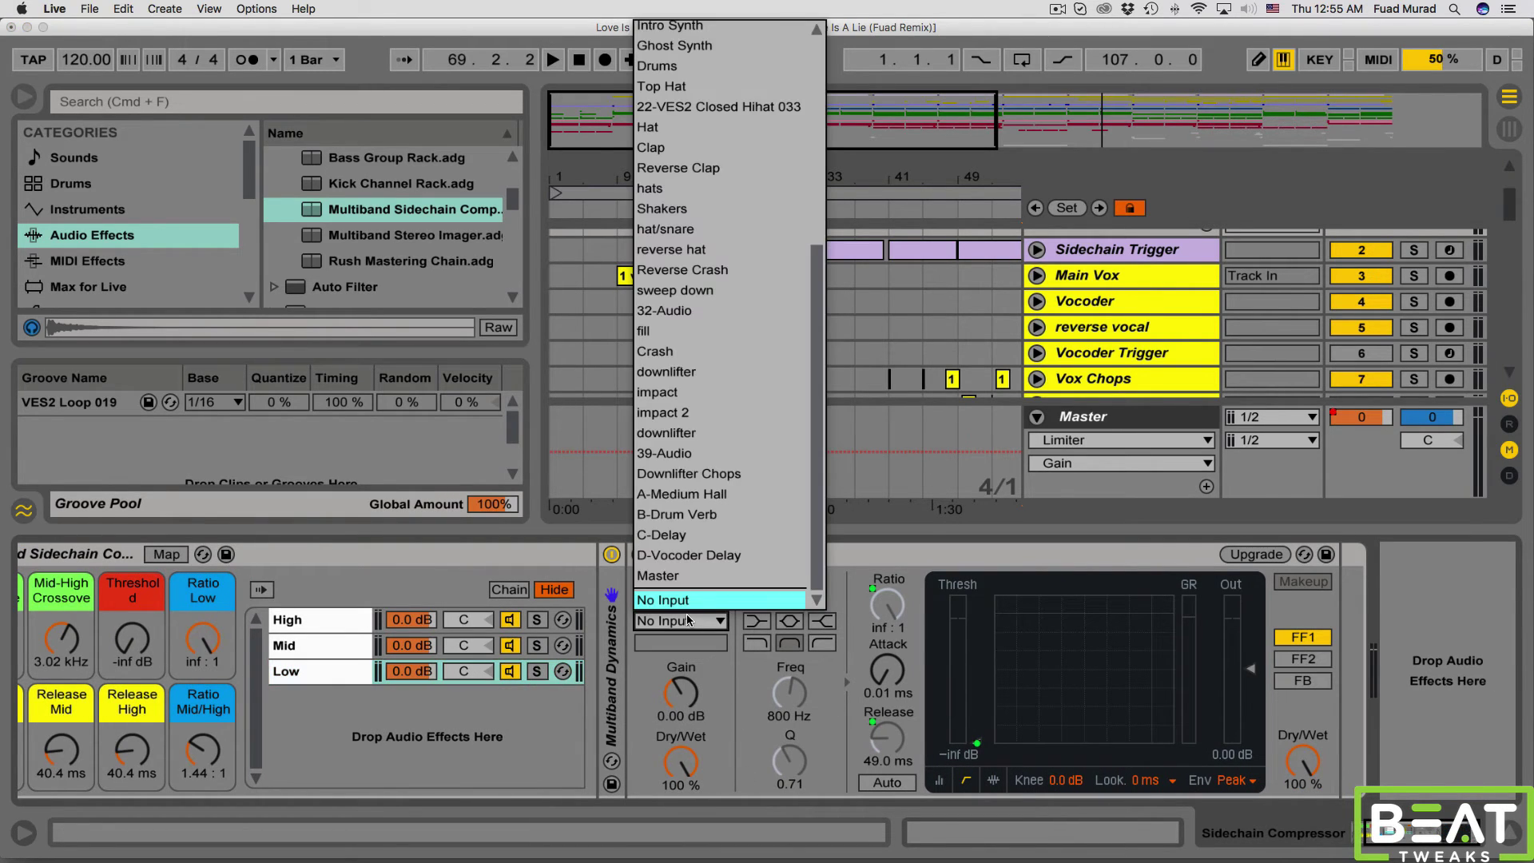
{"action": "scroll", "coordinate": [719, 519], "scroll_direction": "up", "scroll_amount": 10}
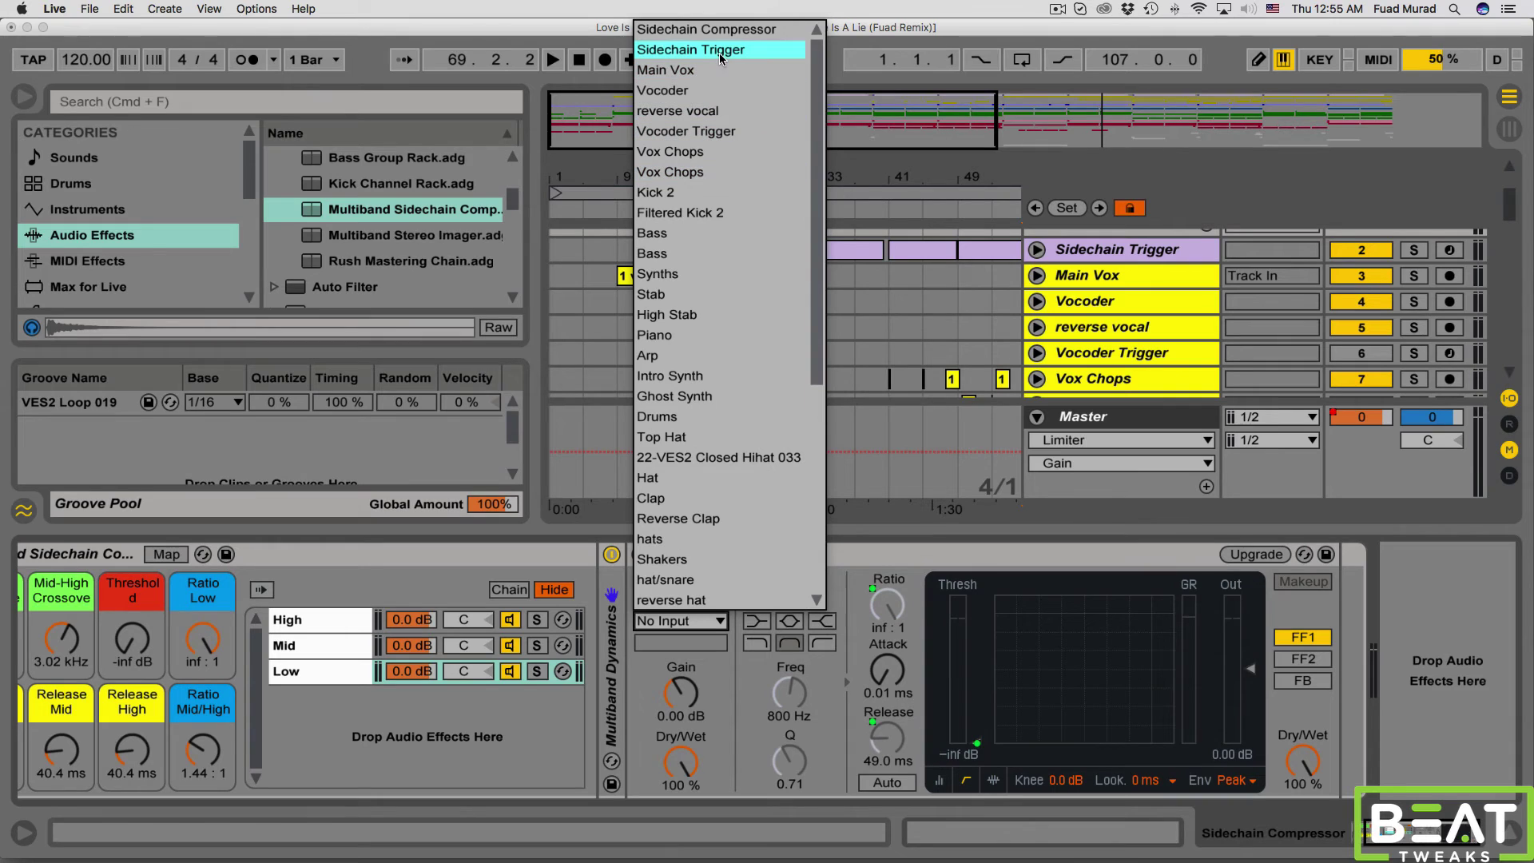
{"action": "left_click", "coordinate": [719, 53]}
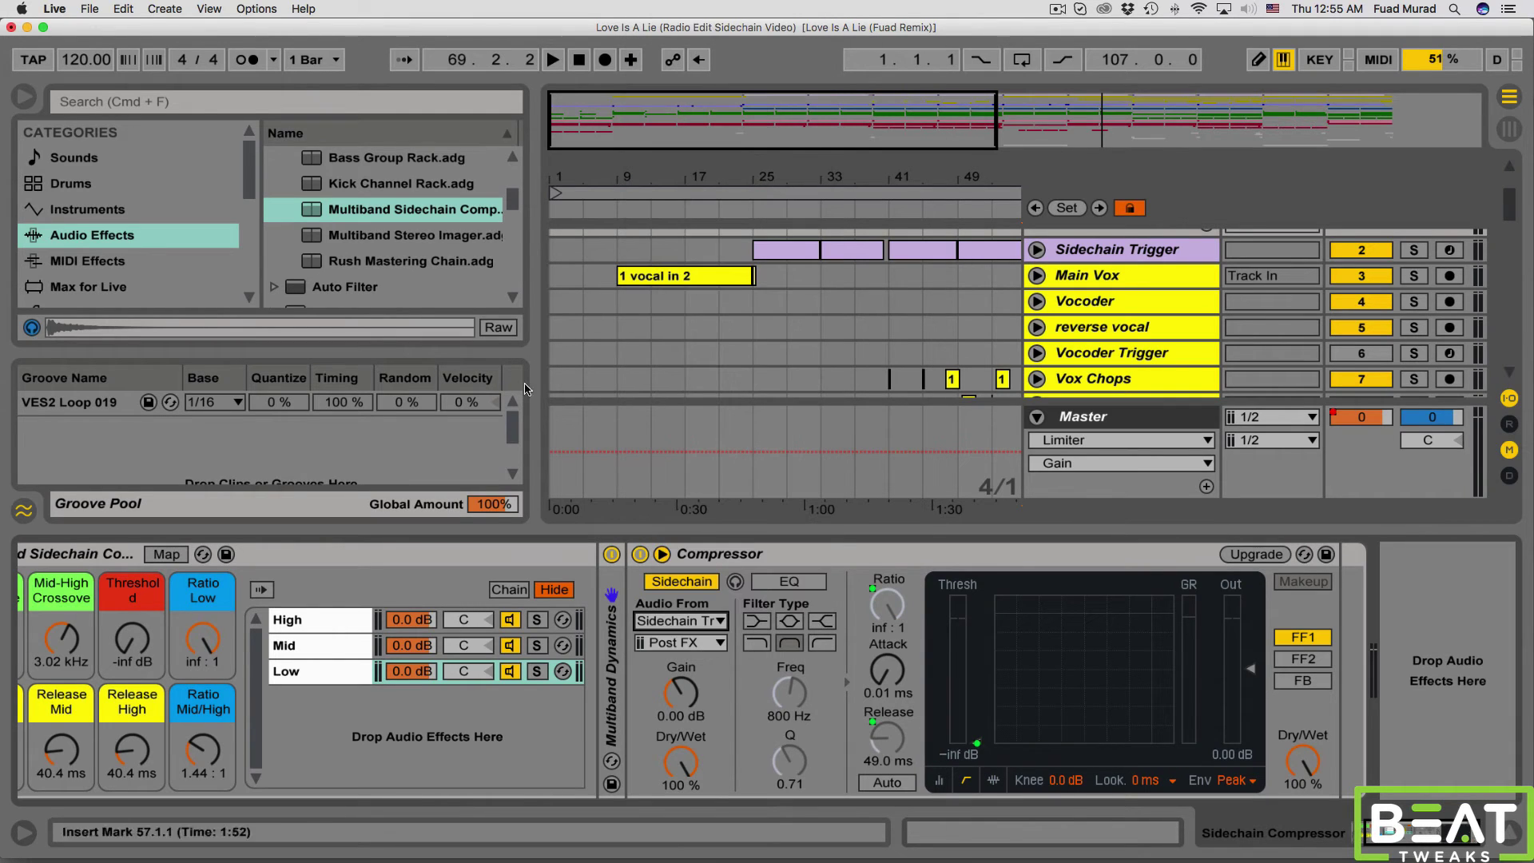
- Select the Mid chain and set its Compressor's sidechain source to Sidechain Trigger
{"action": "left_click", "coordinate": [319, 647]}
{"action": "left_click", "coordinate": [722, 622]}
{"action": "scroll", "coordinate": [718, 393], "scroll_direction": "up", "scroll_amount": 10}
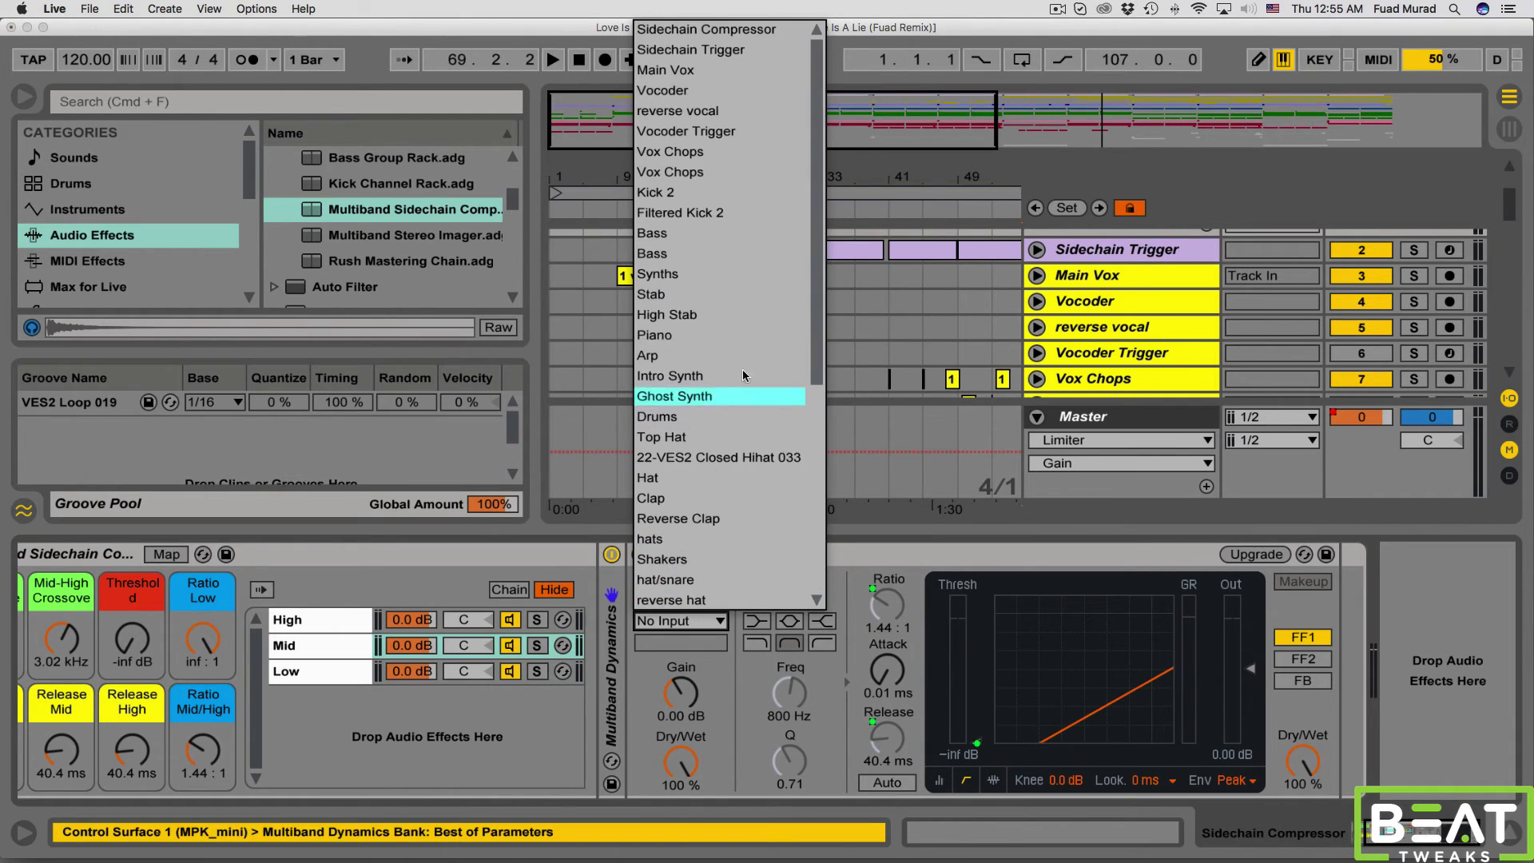
{"action": "left_click", "coordinate": [700, 51]}
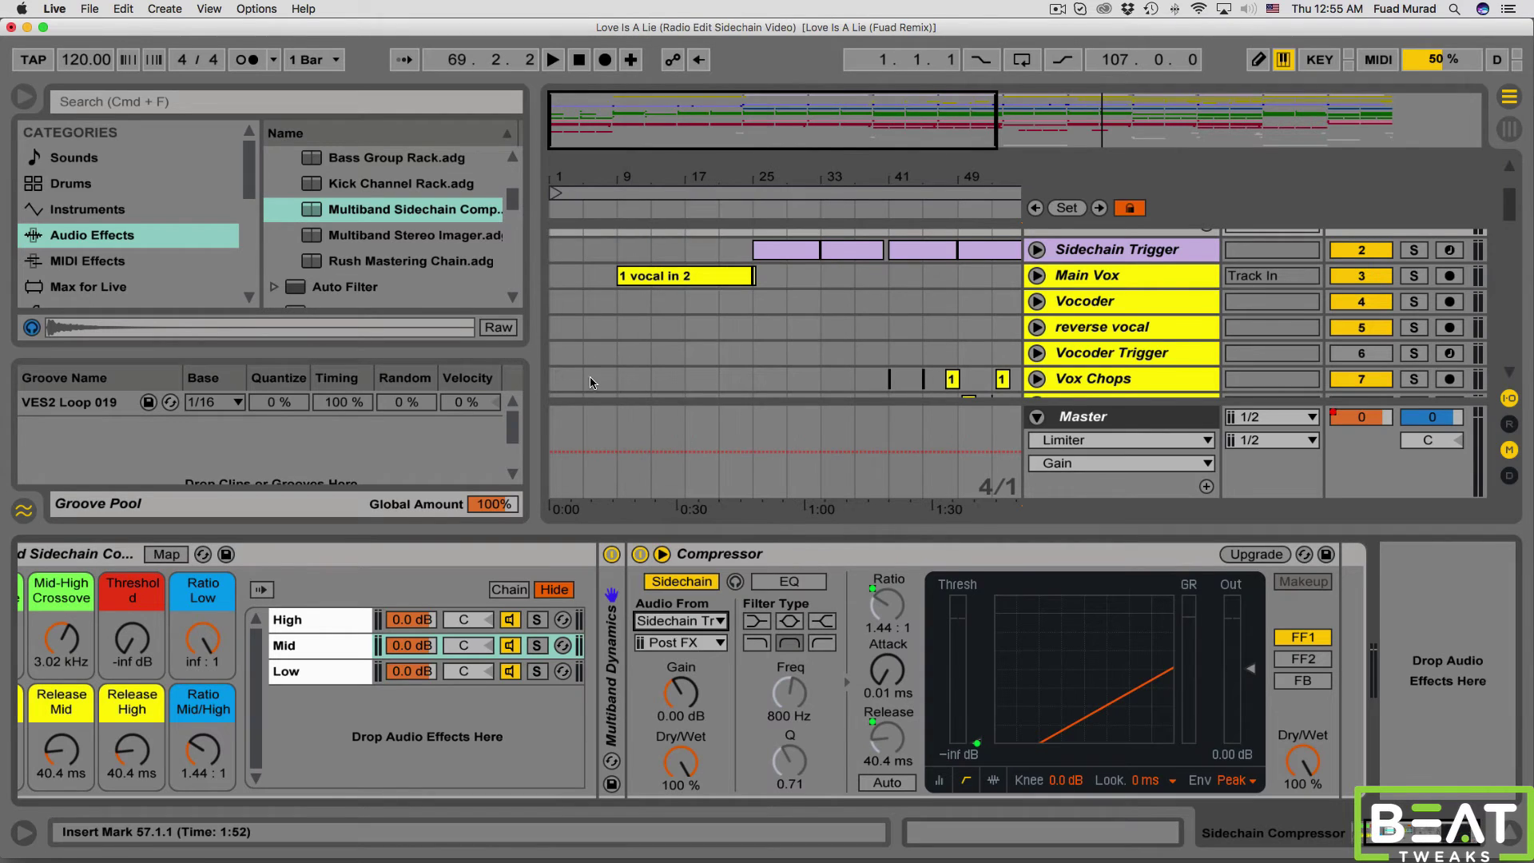
- Set the sidechain source of the High chain's Compressor to Sidechain Trigger and hide the rack's chain devices
{"action": "left_click", "coordinate": [324, 628]}
{"action": "left_click", "coordinate": [680, 621]}
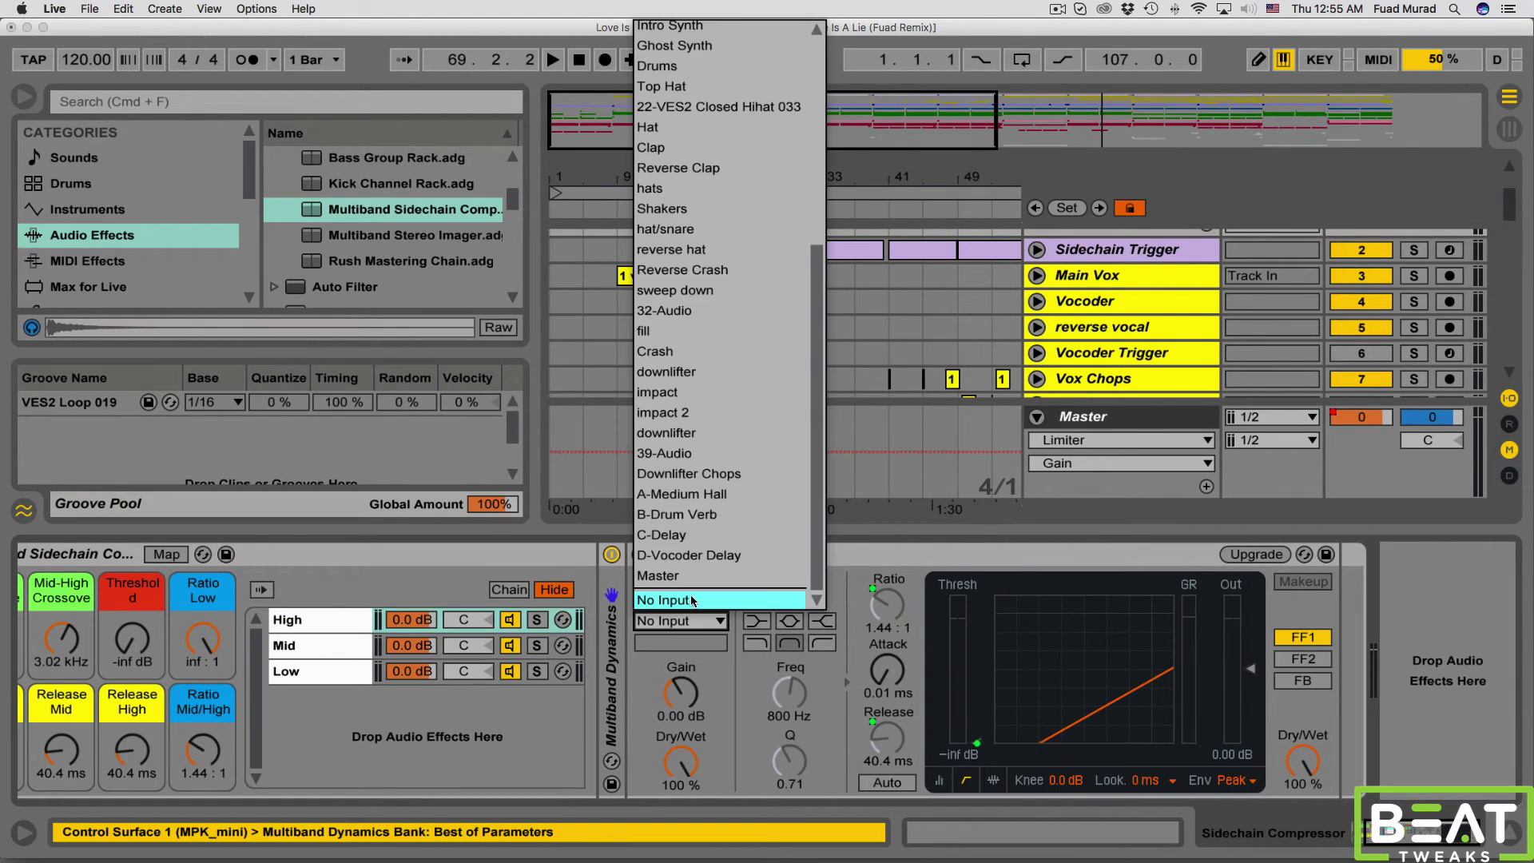
{"action": "scroll", "coordinate": [719, 515], "scroll_direction": "up", "scroll_amount": 10}
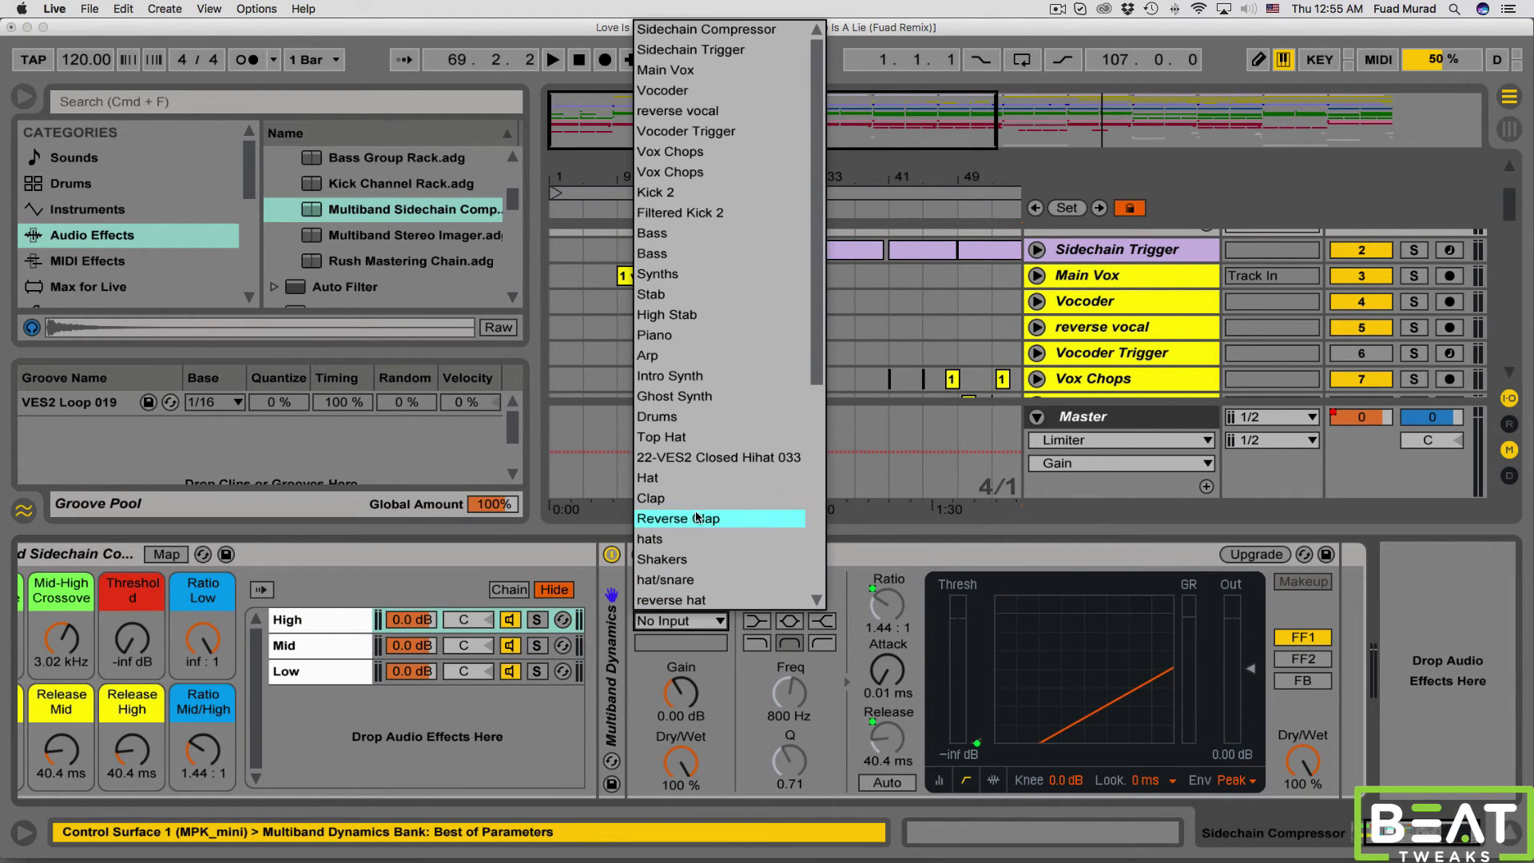
{"action": "left_click", "coordinate": [737, 51]}
{"action": "left_click", "coordinate": [331, 668]}
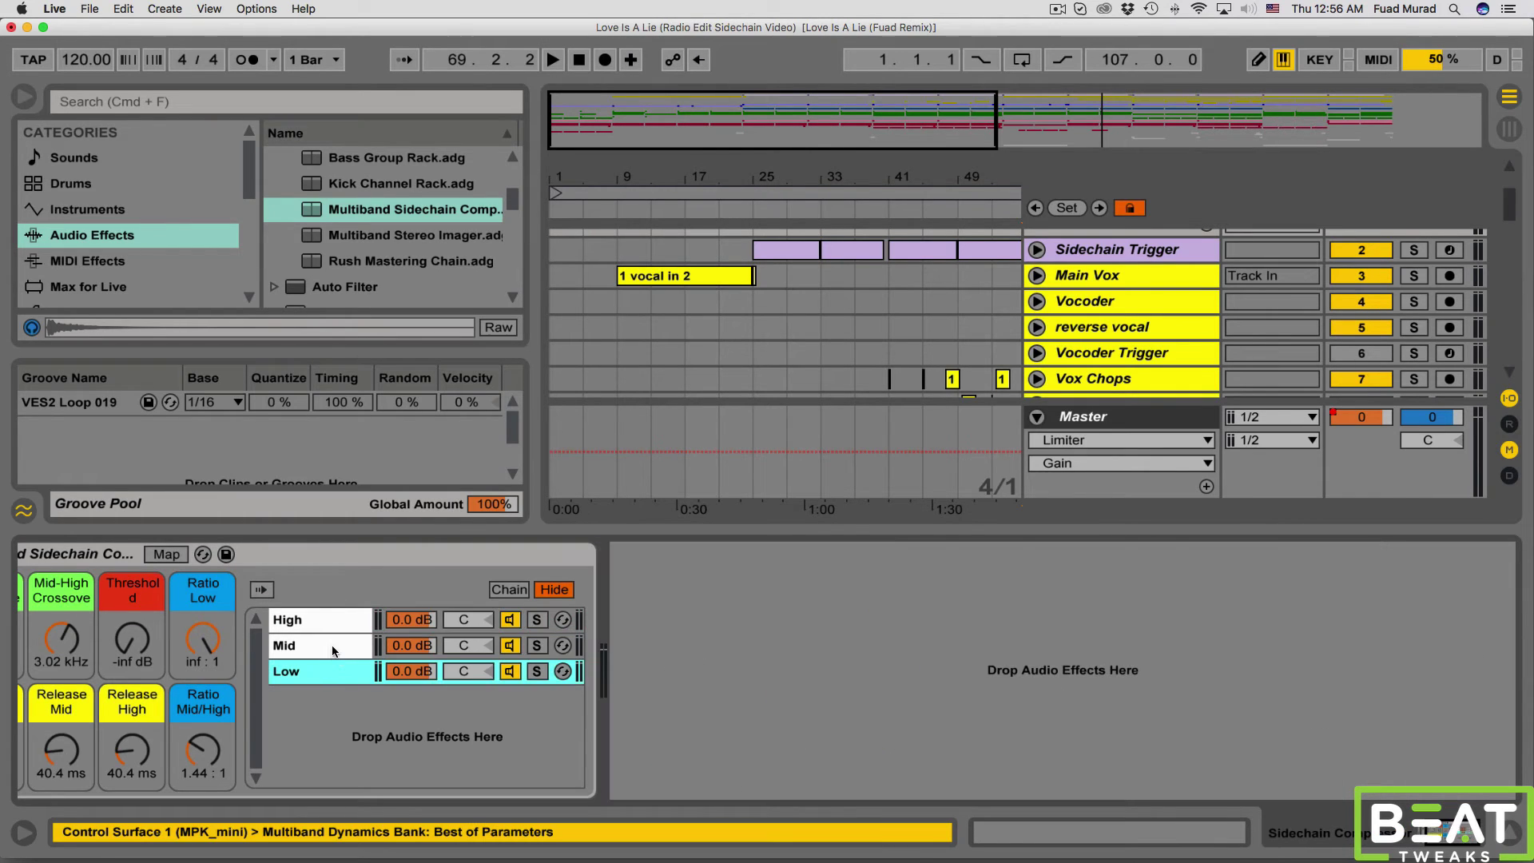
{"action": "left_click", "coordinate": [332, 645]}
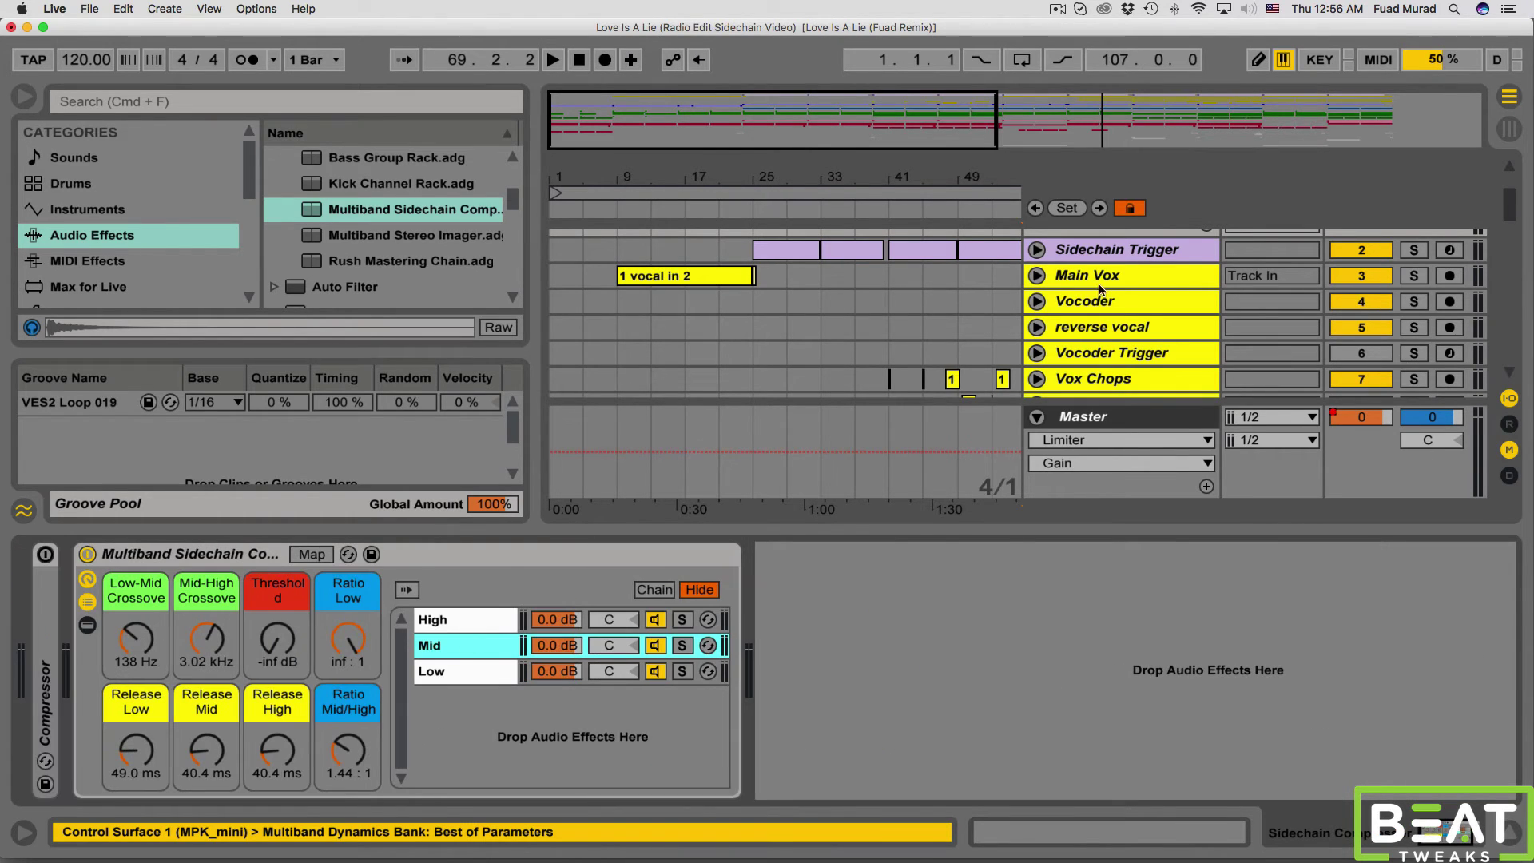
- Solo the multiband rack's Low, Mid and High chains in turn, ending with the Low chain soloed
{"action": "scroll", "coordinate": [1100, 290], "scroll_direction": "up", "scroll_amount": 3}
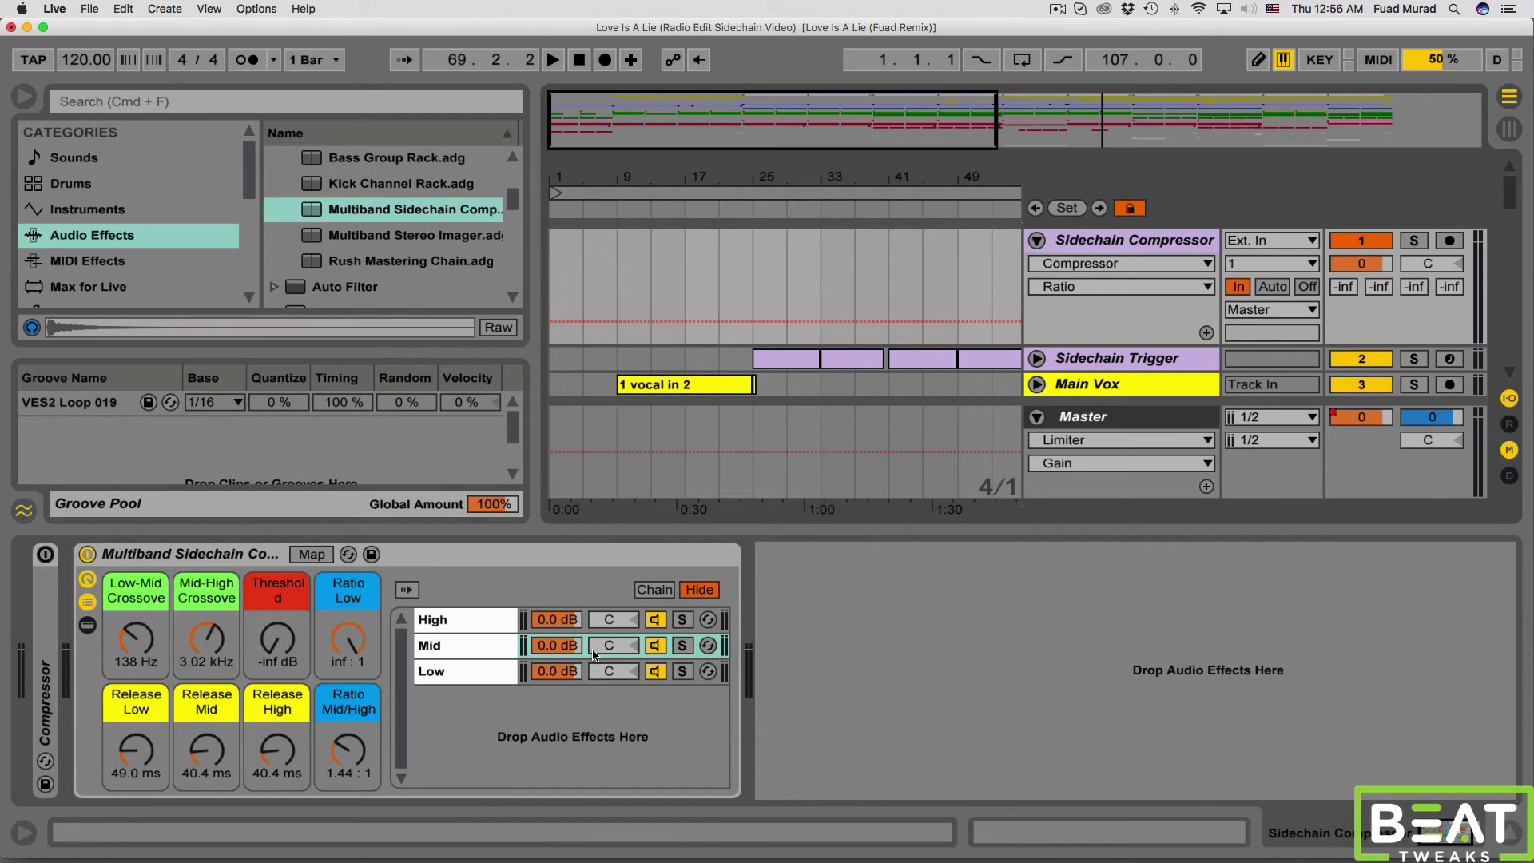
{"action": "left_click", "coordinate": [683, 671]}
{"action": "key", "text": "Up"}
{"action": "key", "text": "Up"}
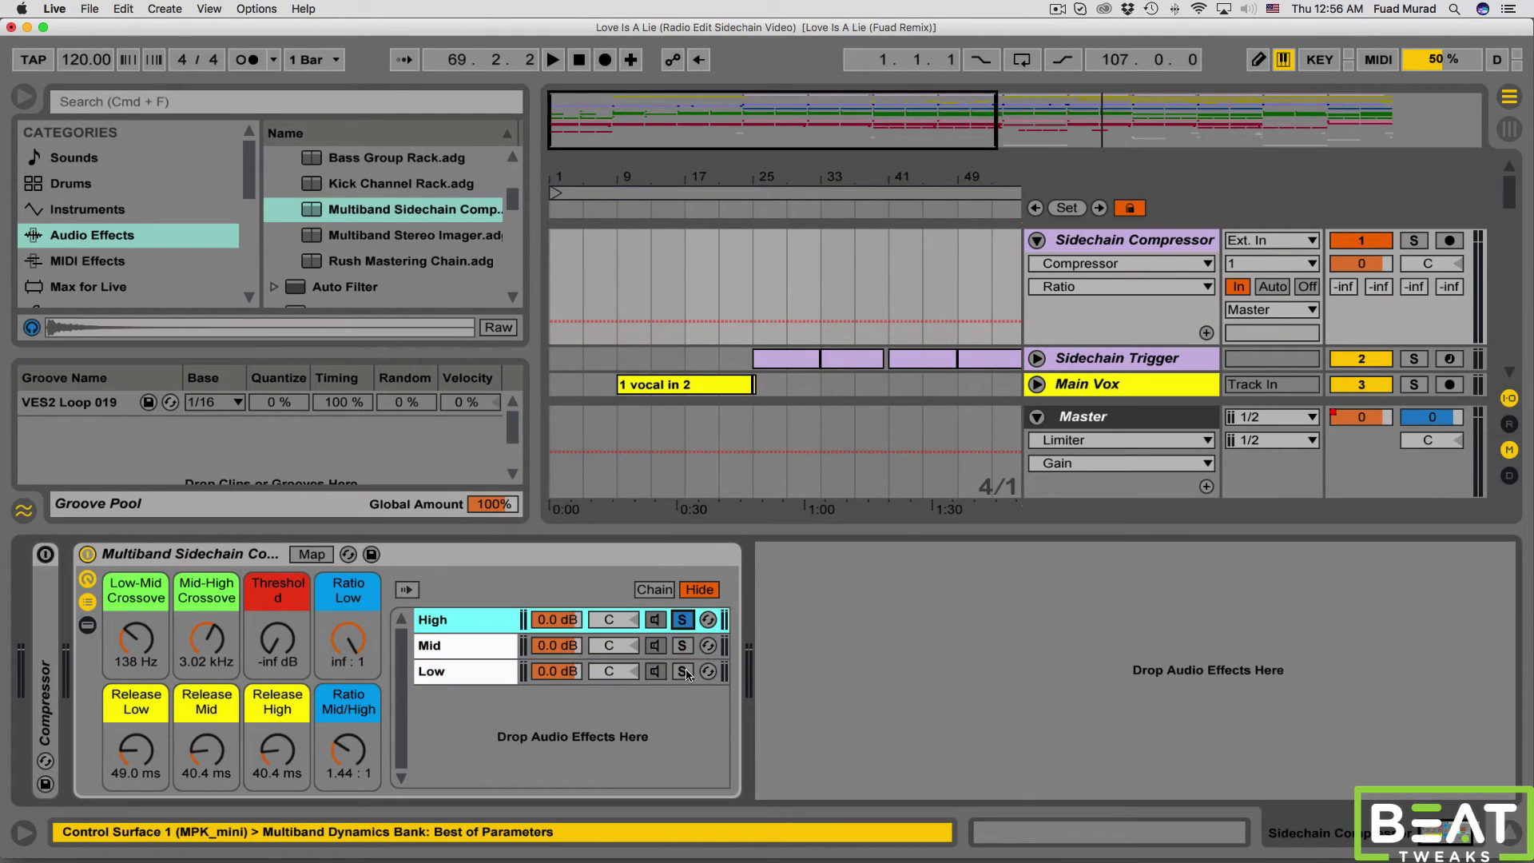
{"action": "left_click", "coordinate": [683, 671]}
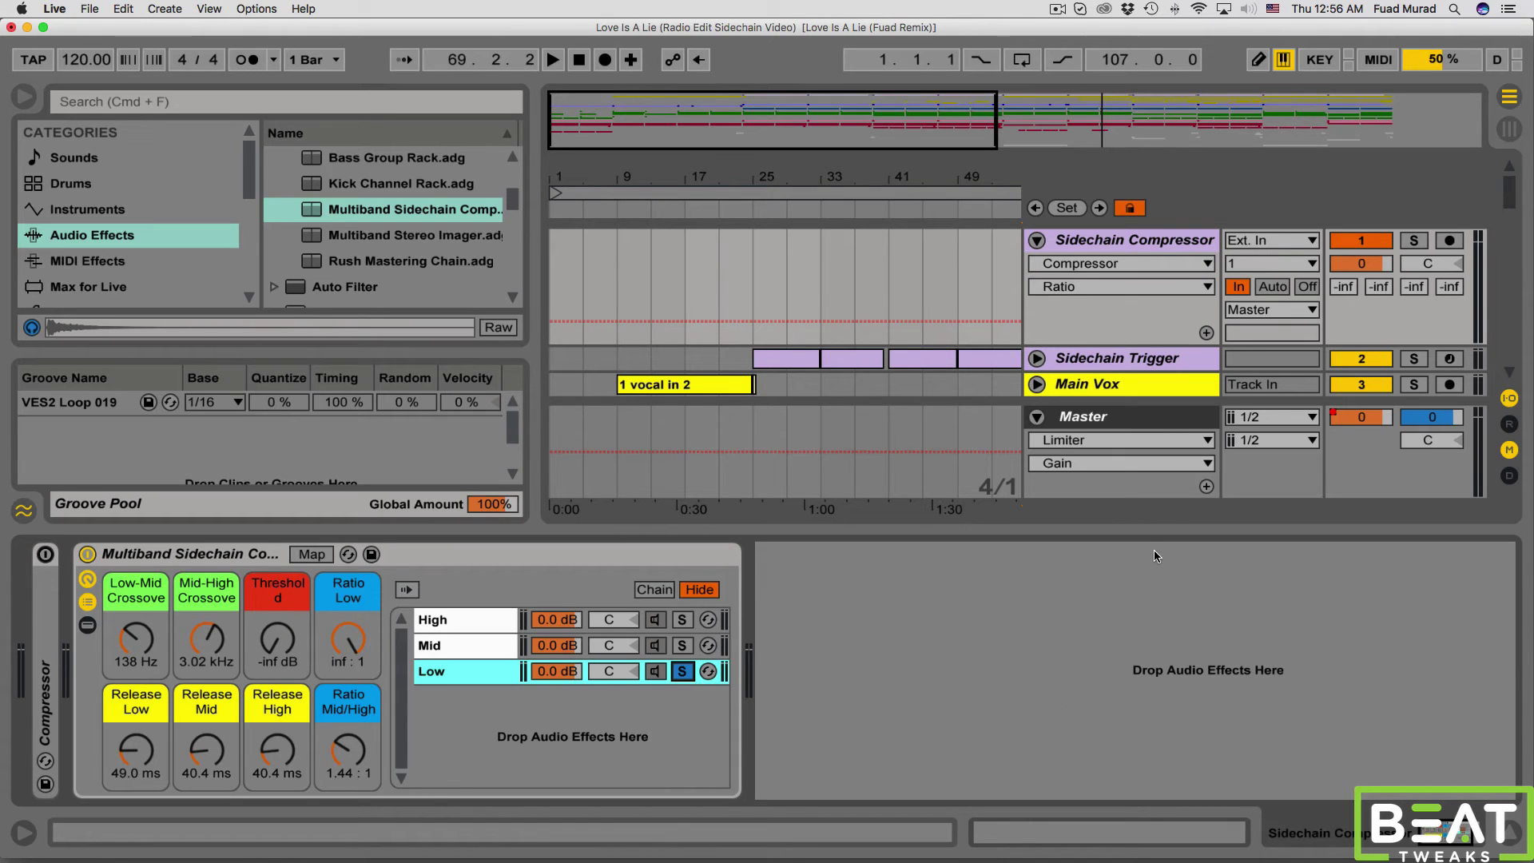
{"action": "scroll", "coordinate": [1262, 371], "scroll_direction": "down", "scroll_amount": 5}
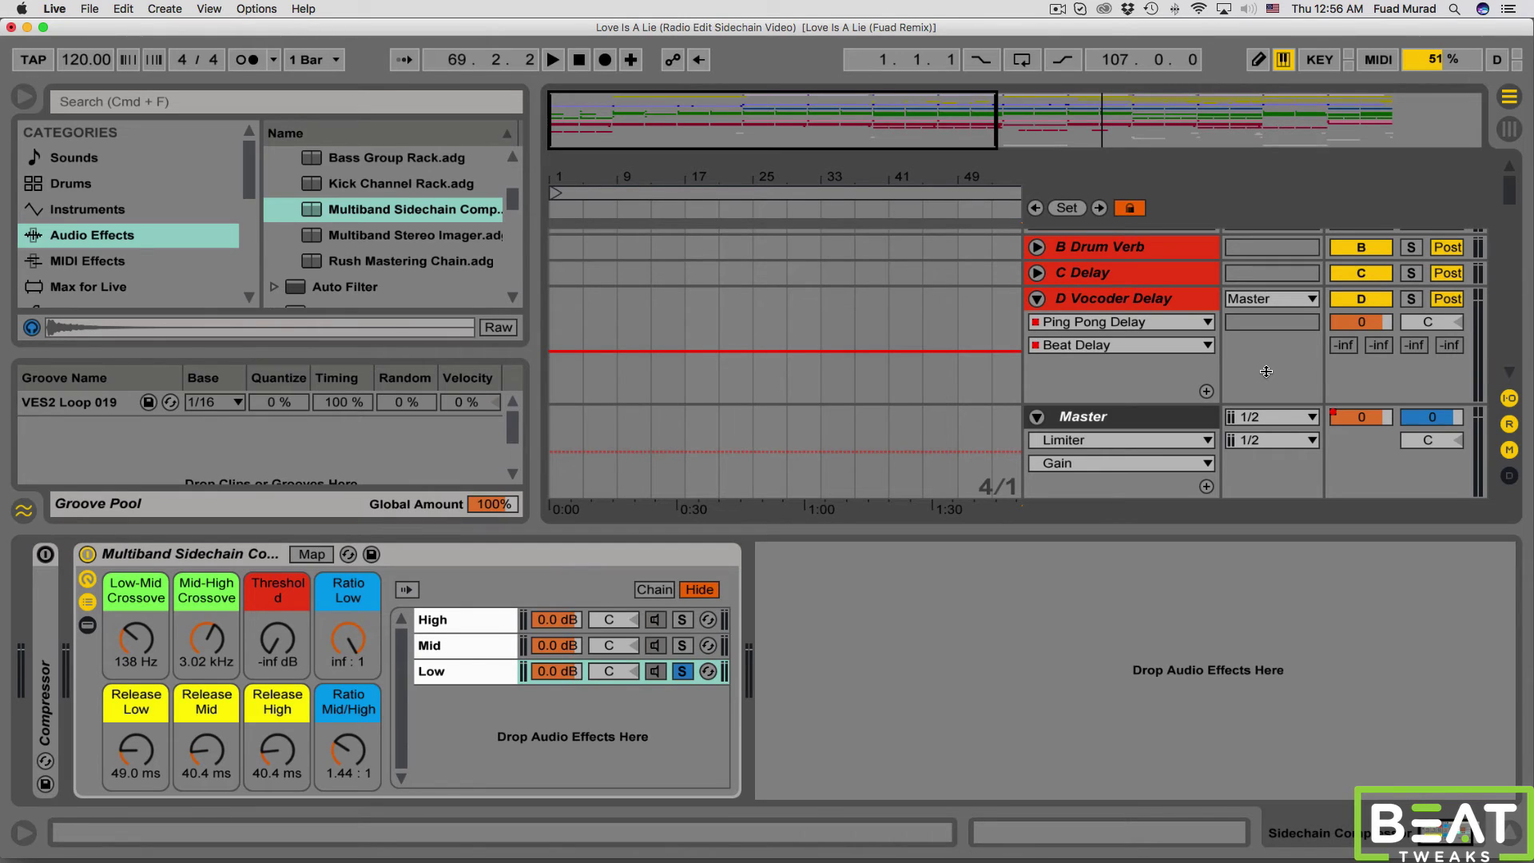
- Deactivate the B Drum Verb, C Delay and D Vocoder Delay return tracks and hide the return tracks
{"action": "left_click", "coordinate": [1360, 249]}
{"action": "left_click", "coordinate": [1361, 273]}
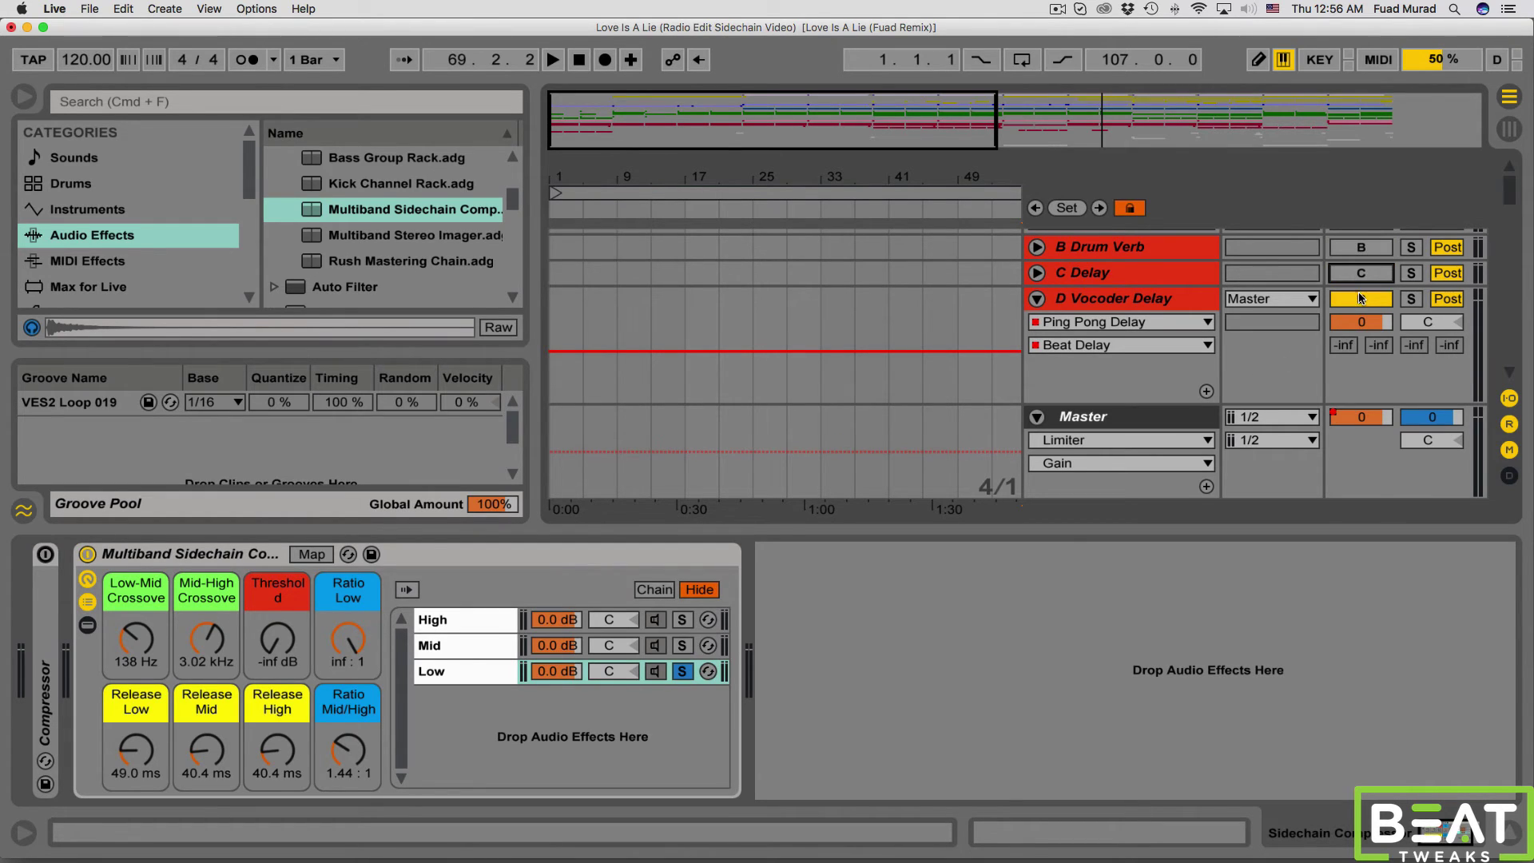
{"action": "left_click", "coordinate": [1361, 298]}
{"action": "left_click", "coordinate": [683, 669]}
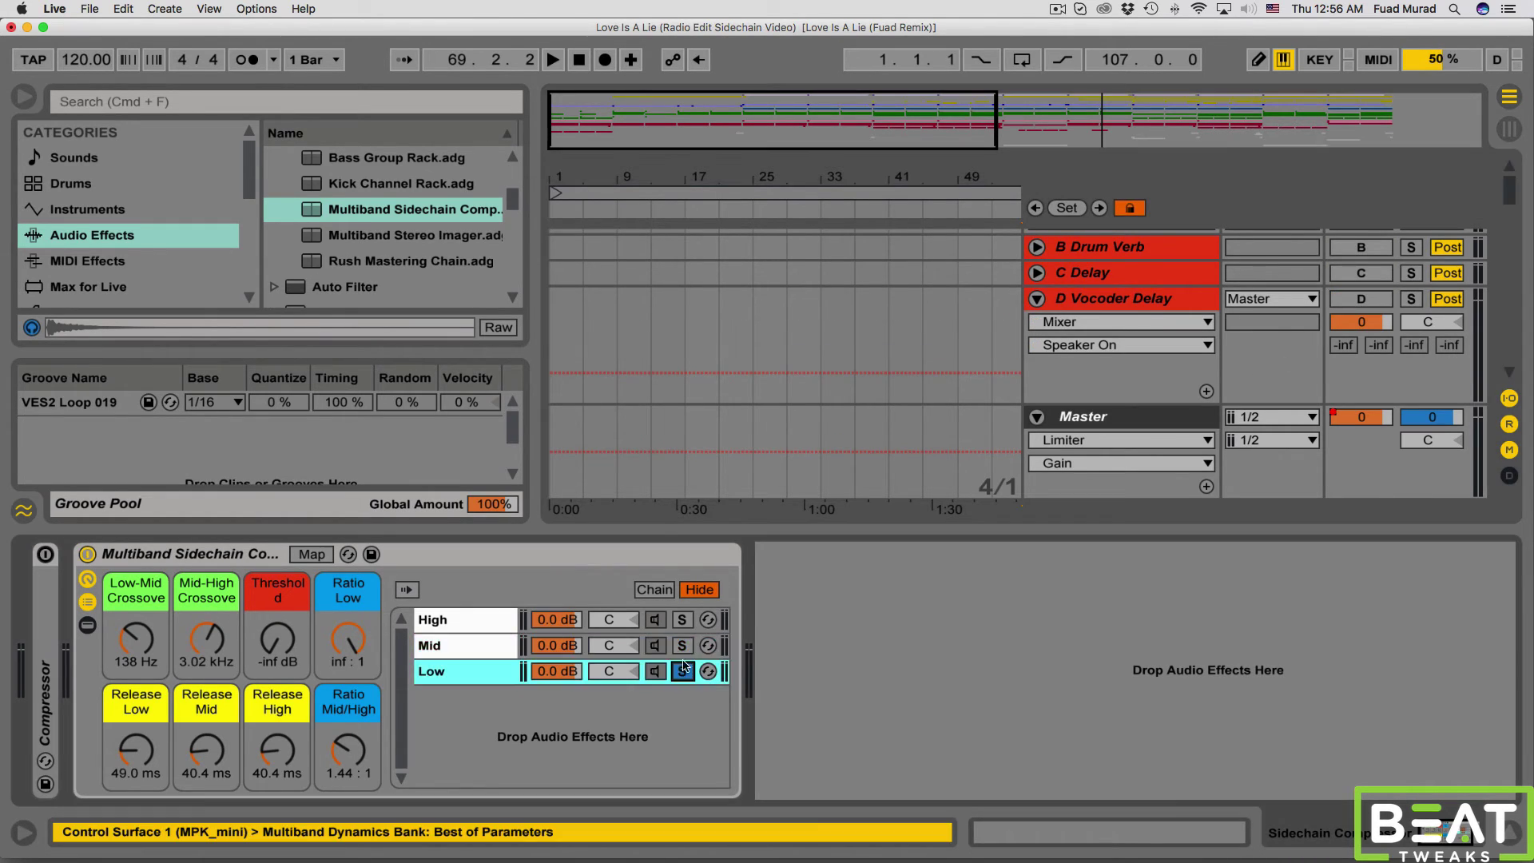
{"action": "left_click", "coordinate": [1259, 281]}
{"action": "left_click", "coordinate": [1508, 424]}
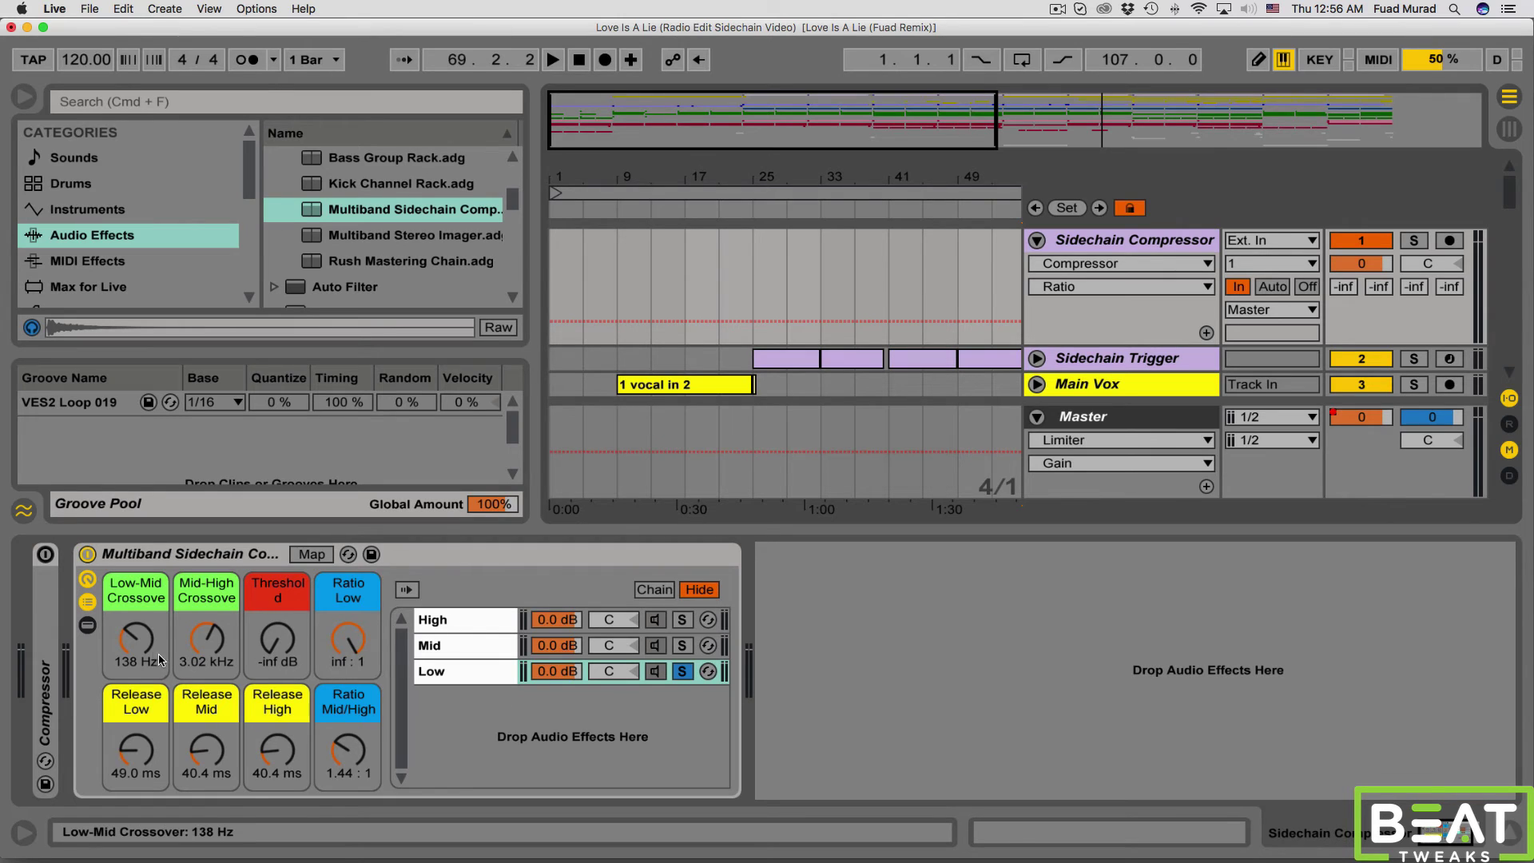
- Set the multiband rack's Low-Mid Crossover to 128 Hz and solo the Sidechain Compressor track
{"action": "left_click_drag", "start_coordinate": [136, 639], "coordinate": [136, 647]}
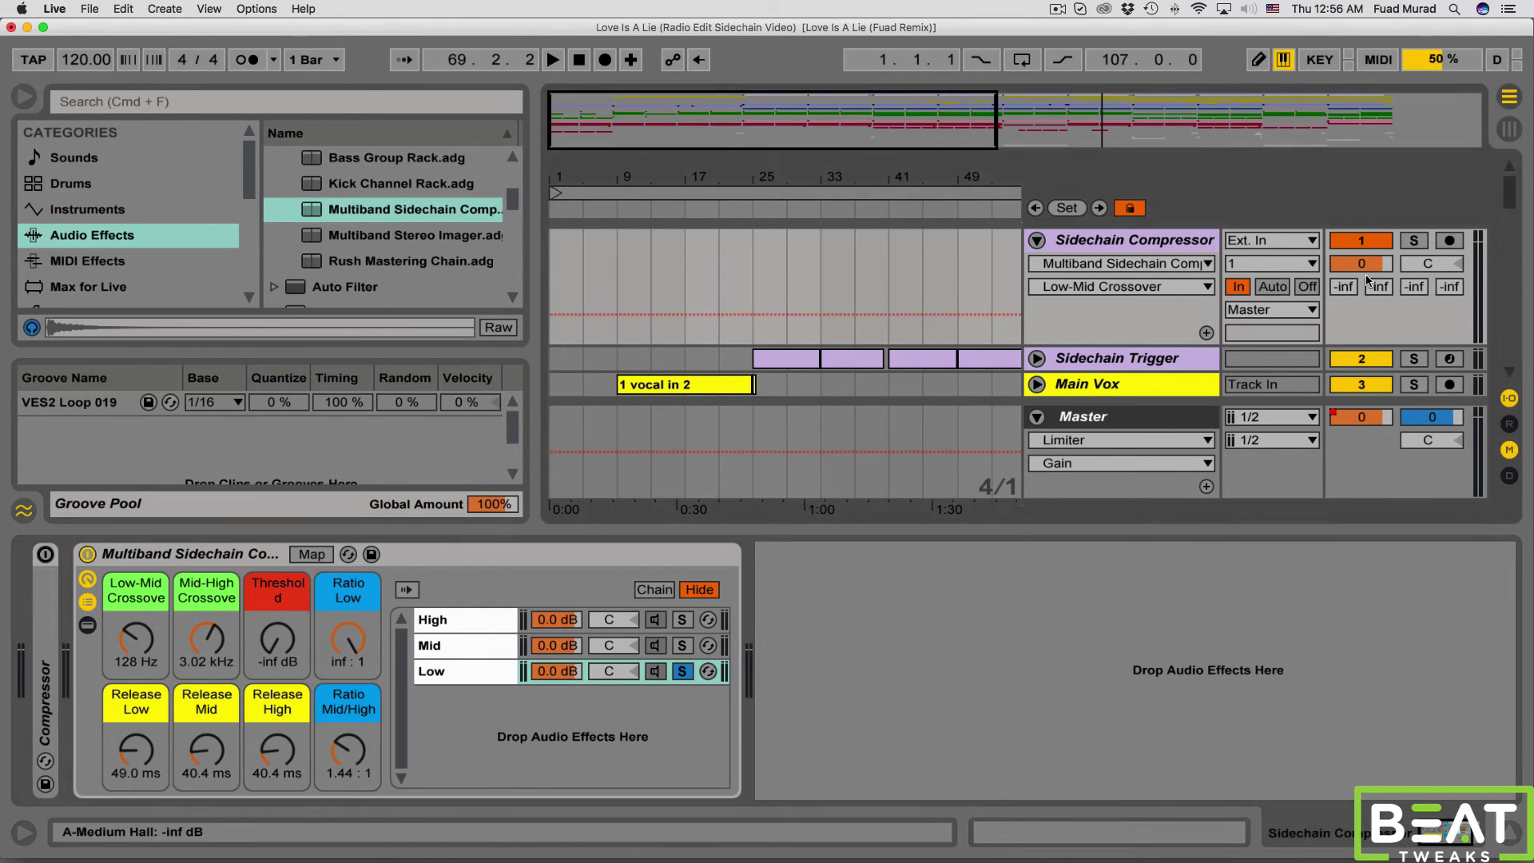
{"action": "left_click", "coordinate": [1427, 240]}
{"action": "left_click", "coordinate": [1360, 240]}
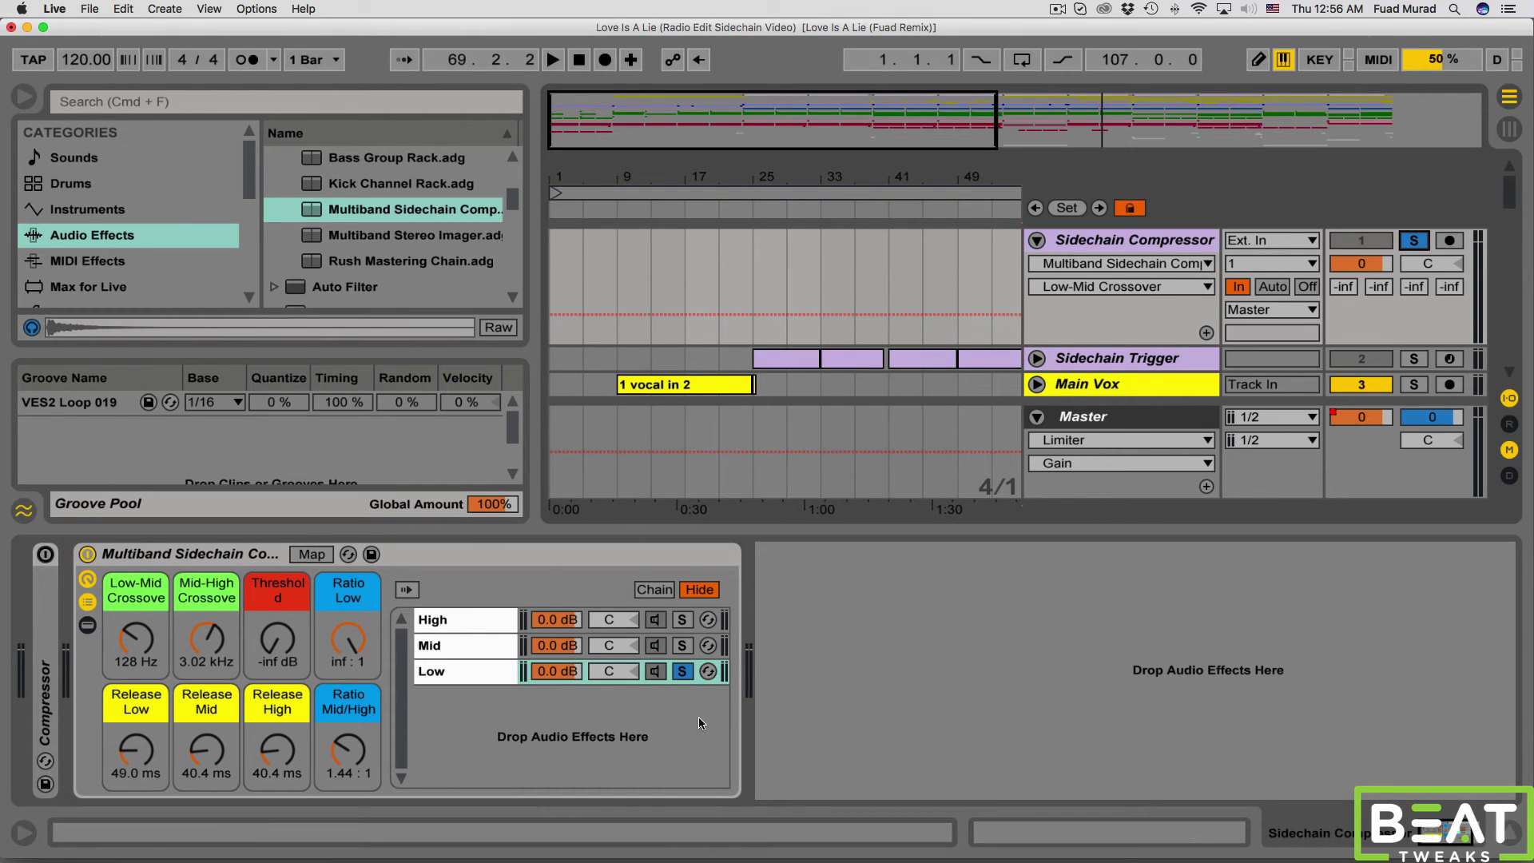
- Unsolo the rack's Low chain and play the arrangement briefly from bar 9, where the first vocal clip starts
{"action": "left_click", "coordinate": [683, 672]}
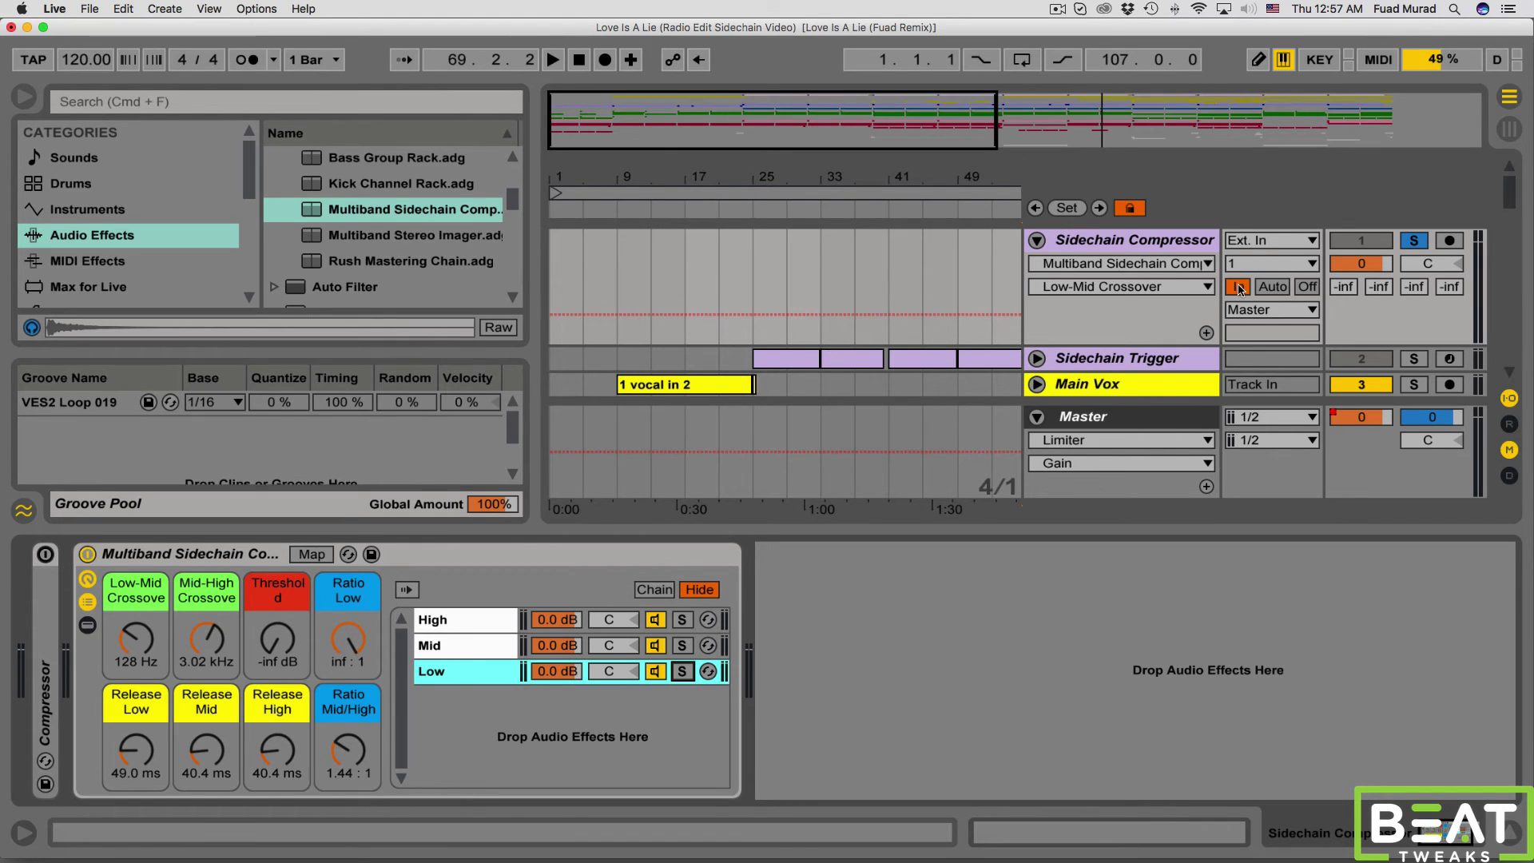
{"action": "scroll", "coordinate": [1437, 227], "scroll_direction": "down", "scroll_amount": 3}
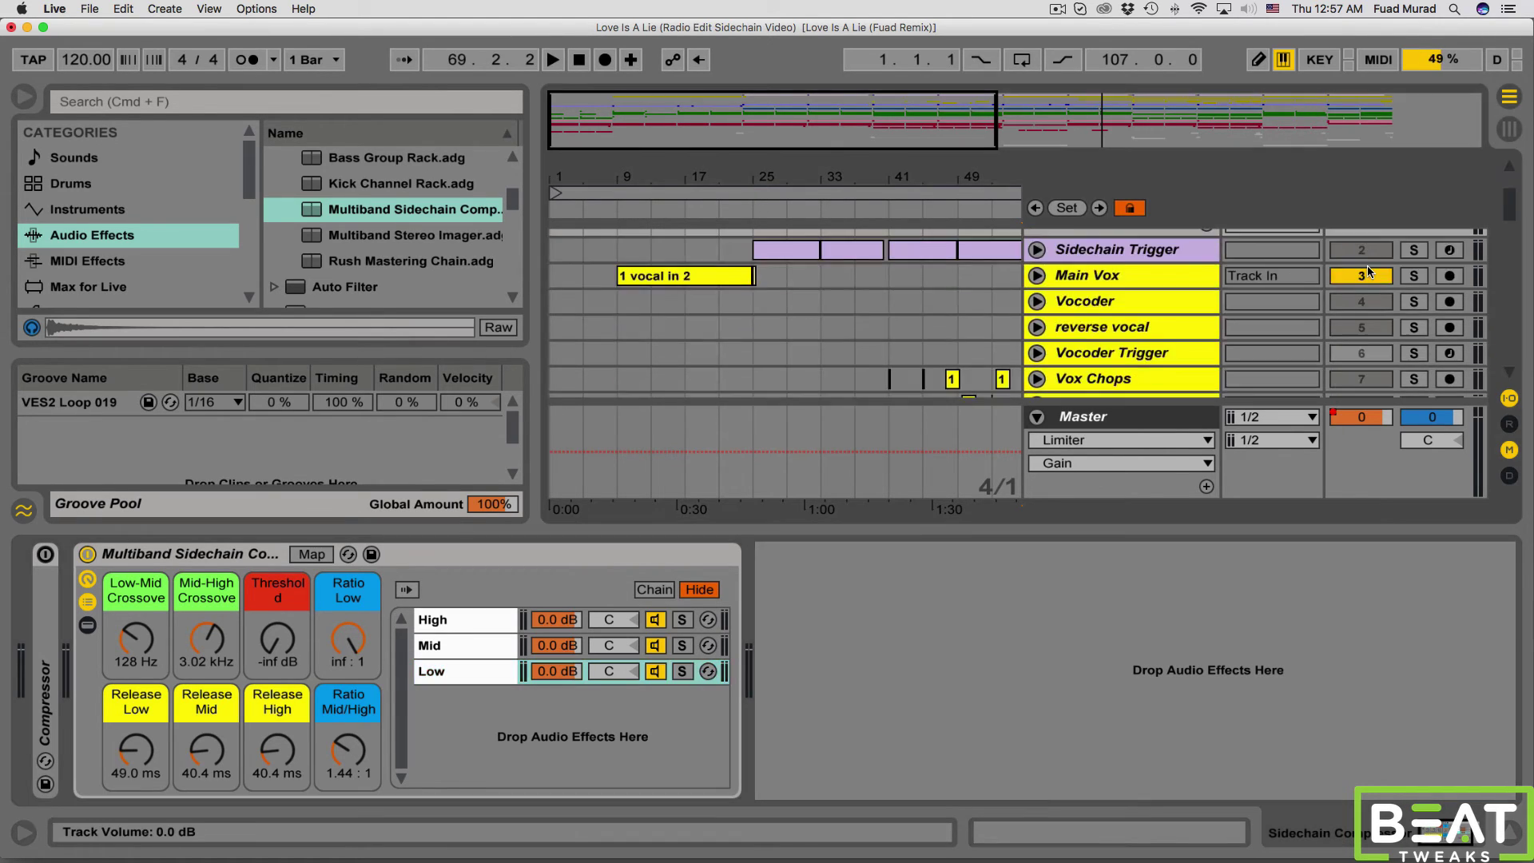
{"action": "scroll", "coordinate": [1448, 211], "scroll_direction": "up", "scroll_amount": 3}
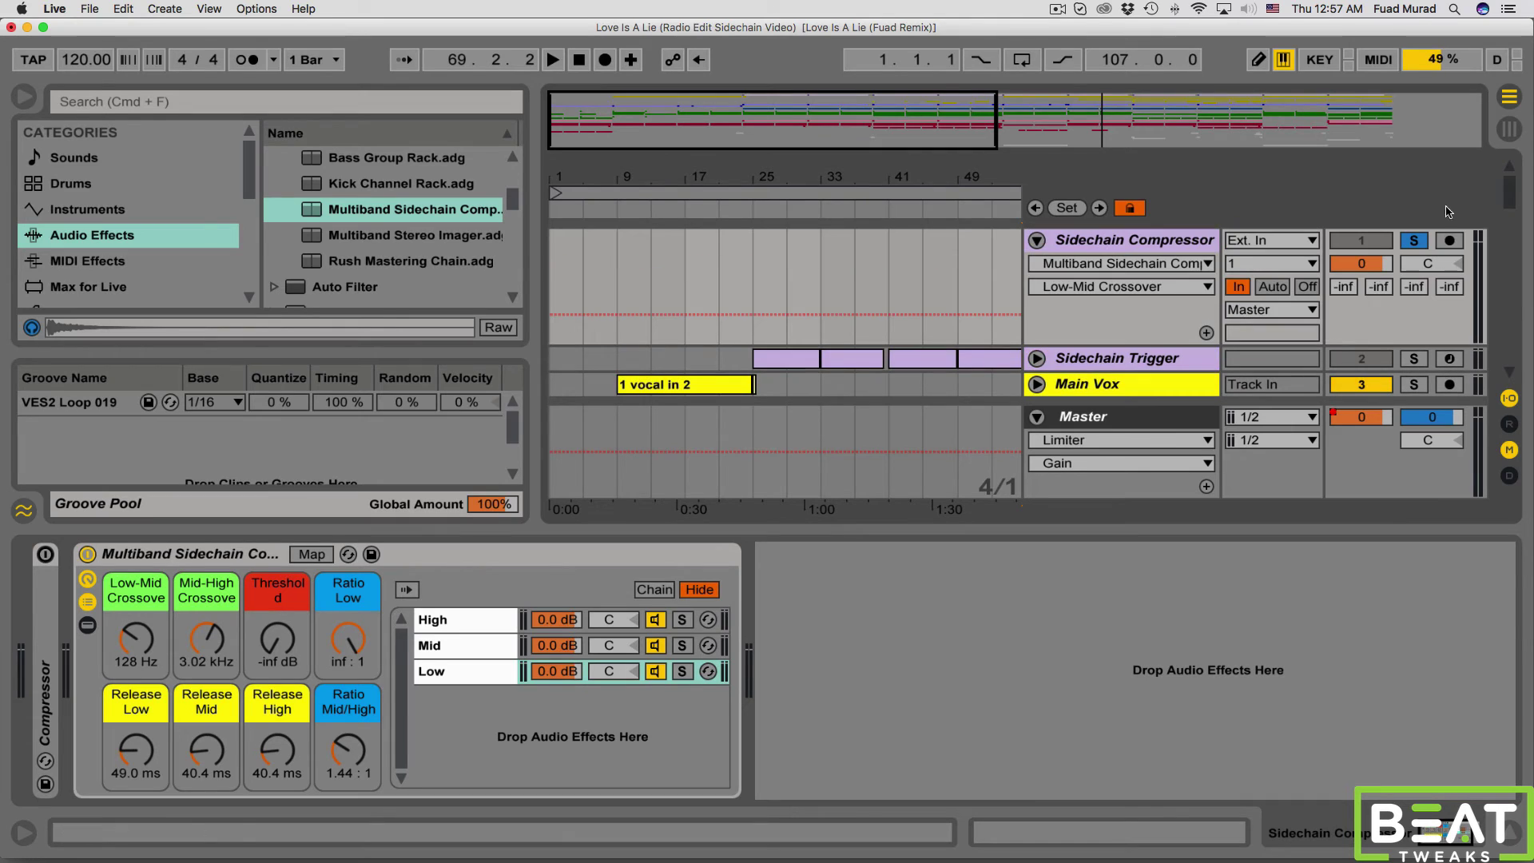
{"action": "left_click", "coordinate": [618, 287]}
{"action": "key", "text": "space"}
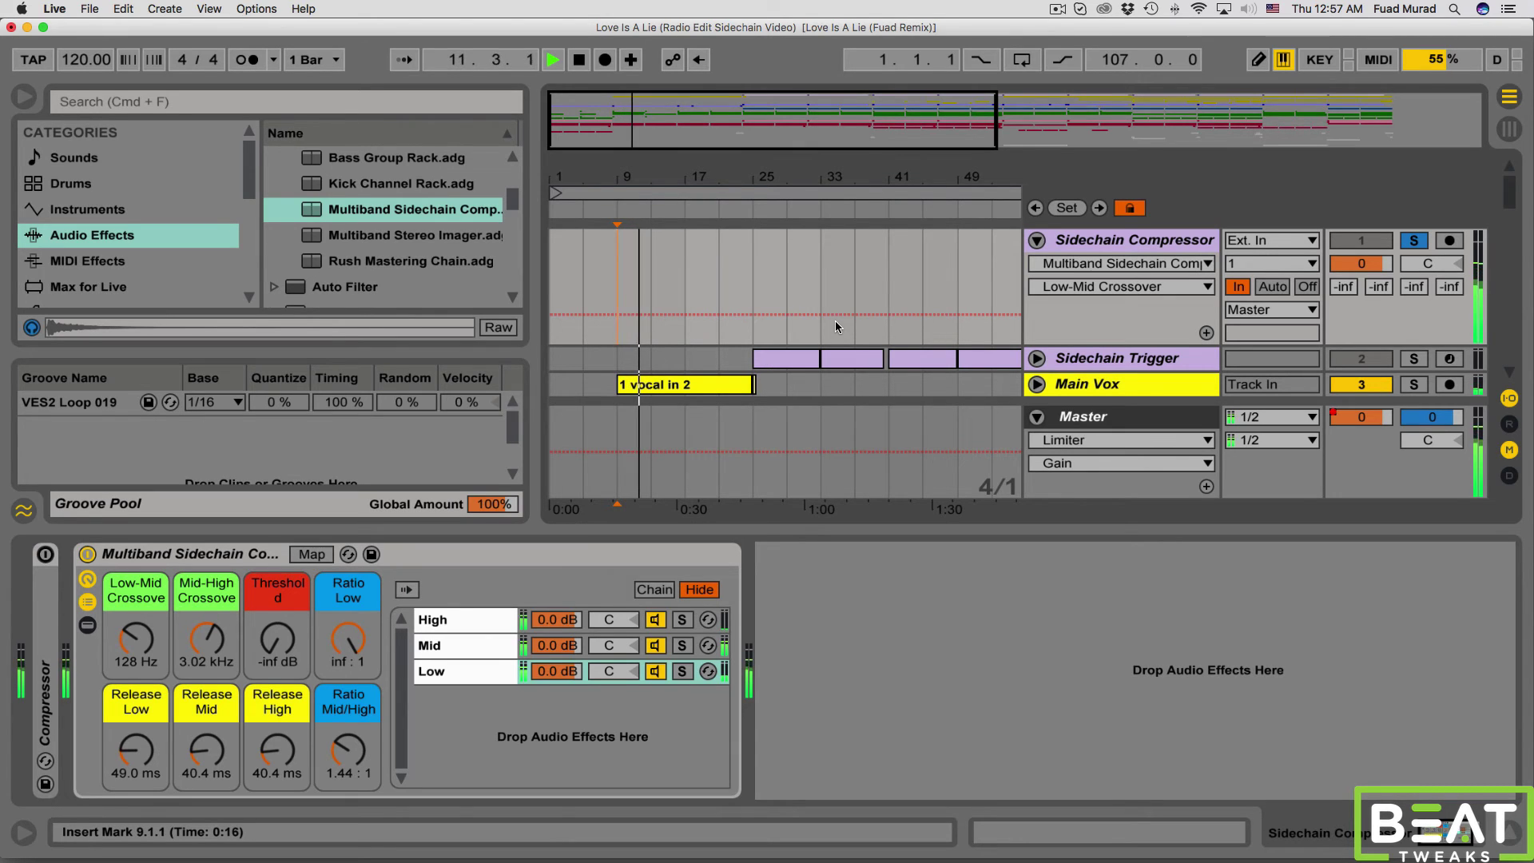
{"action": "key", "text": "space"}
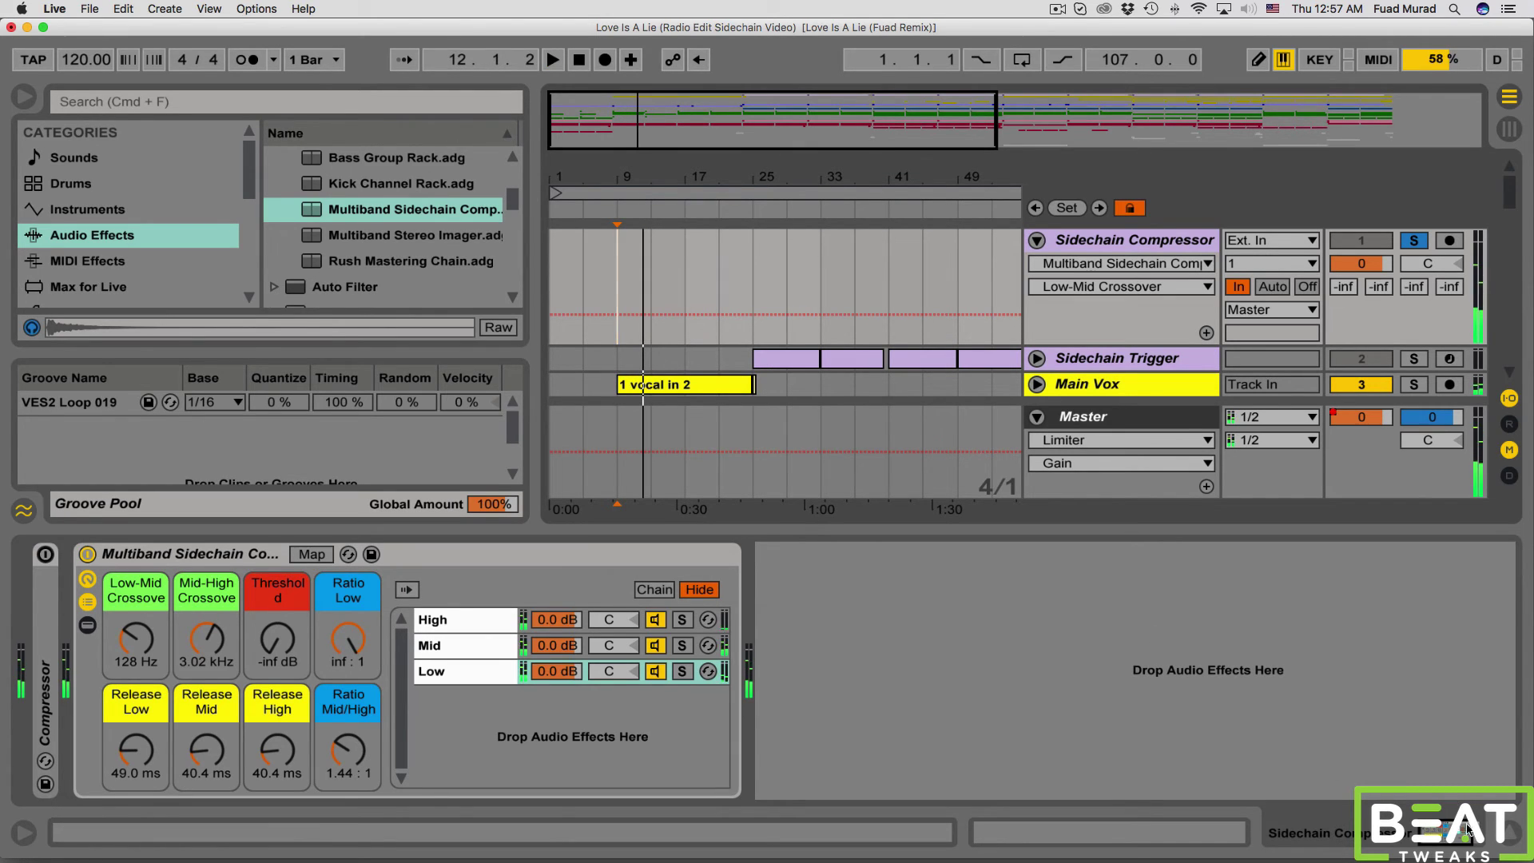
- Hide the device view and loop the arrangement over the Vocoder track's vocal clip, from bar 73 to bar 89
{"action": "left_click", "coordinate": [1506, 837]}
{"action": "scroll", "coordinate": [831, 509], "scroll_direction": "right", "scroll_amount": 15}
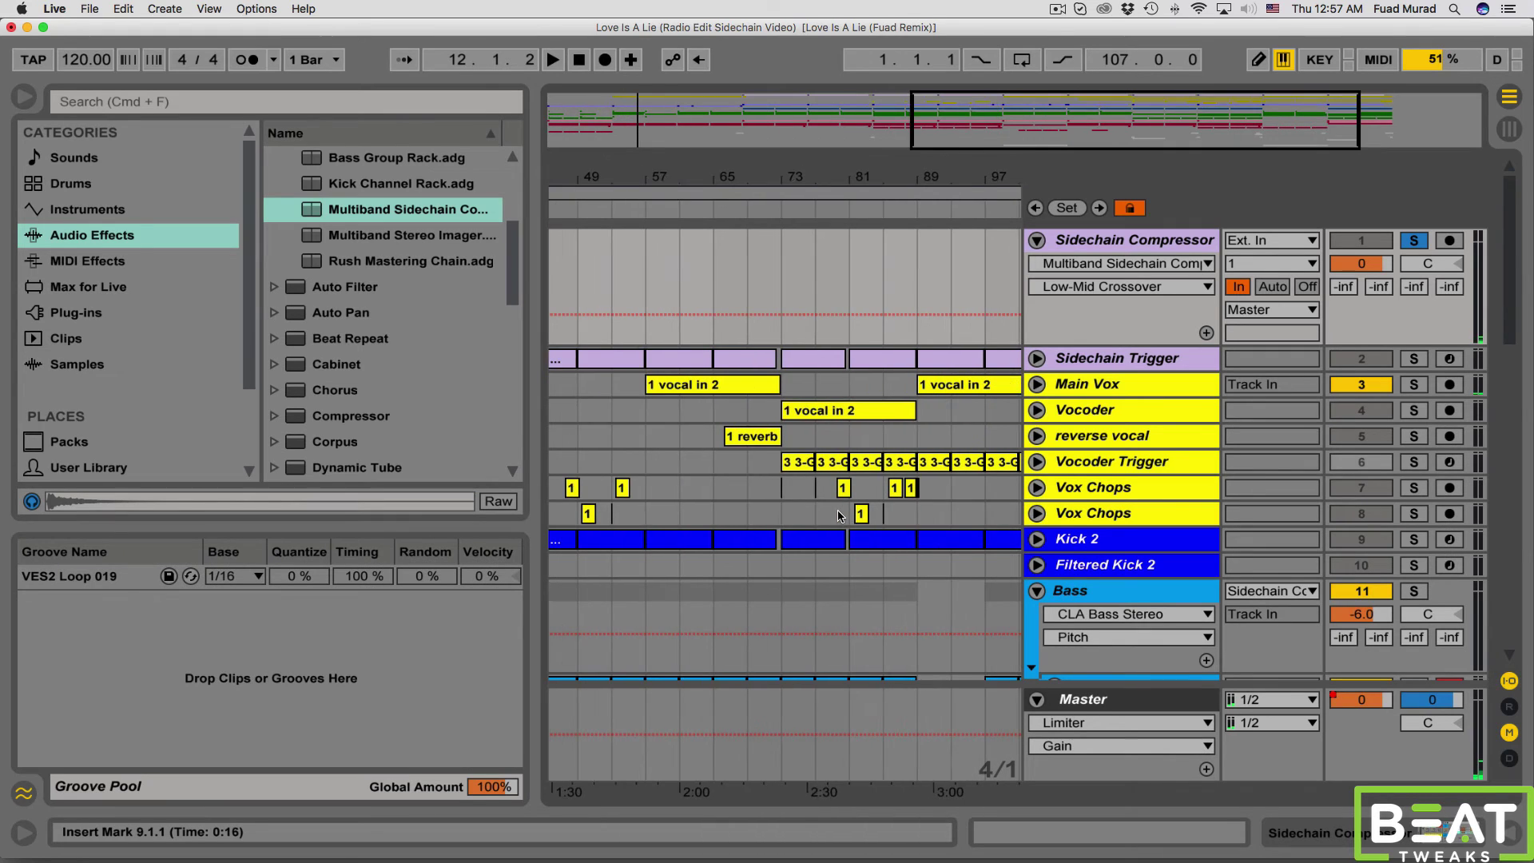
{"action": "scroll", "coordinate": [841, 511], "scroll_direction": "left", "scroll_amount": 1}
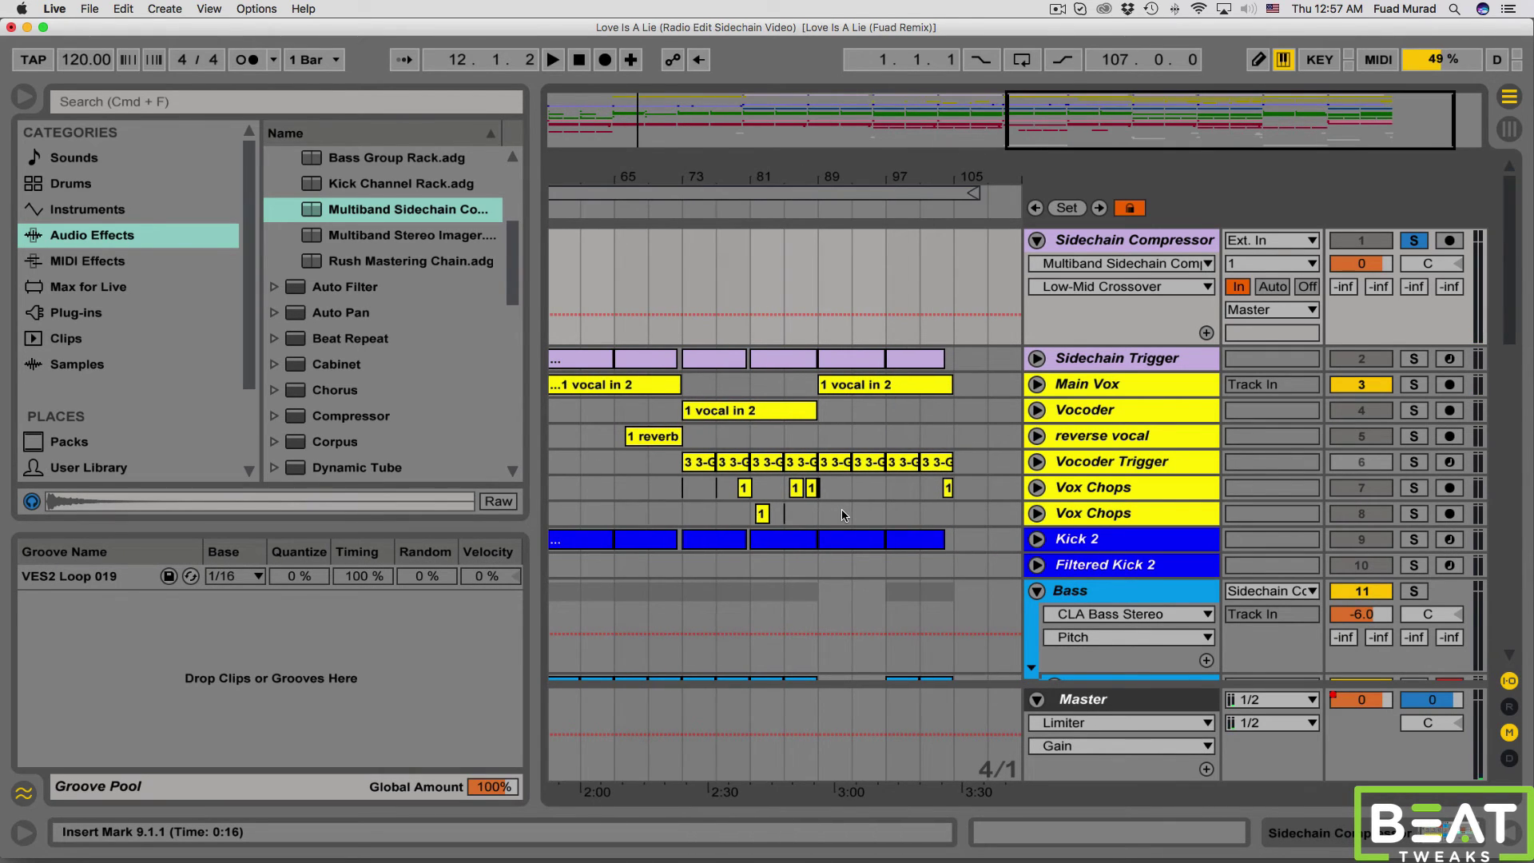
{"action": "scroll", "coordinate": [841, 513], "scroll_direction": "left", "scroll_amount": 3}
{"action": "scroll", "coordinate": [841, 514], "scroll_direction": "down", "scroll_amount": 2}
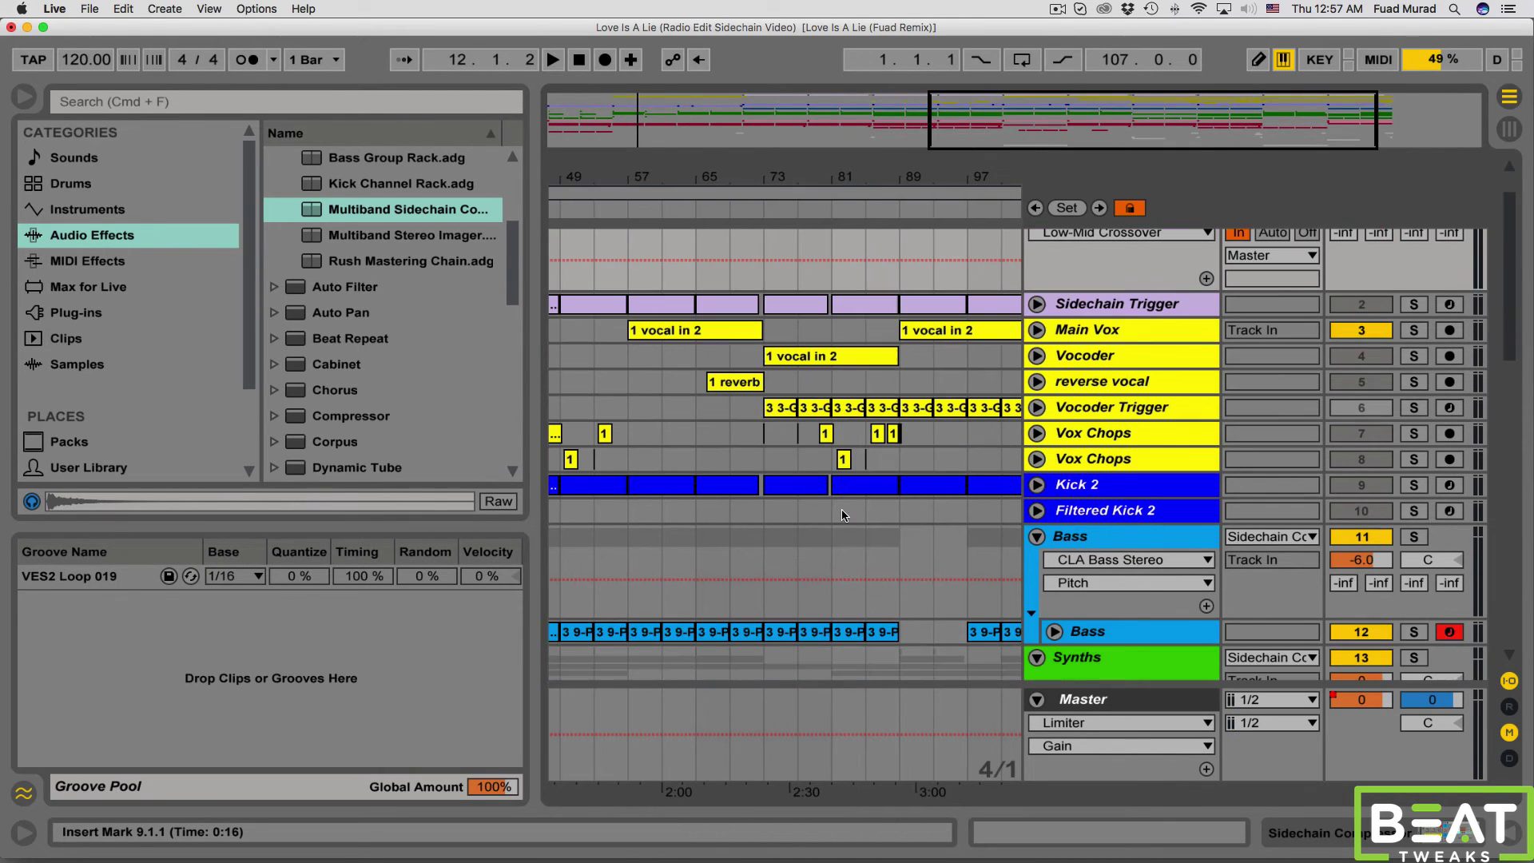
{"action": "left_click", "coordinate": [809, 359]}
{"action": "right_click", "coordinate": [809, 359]}
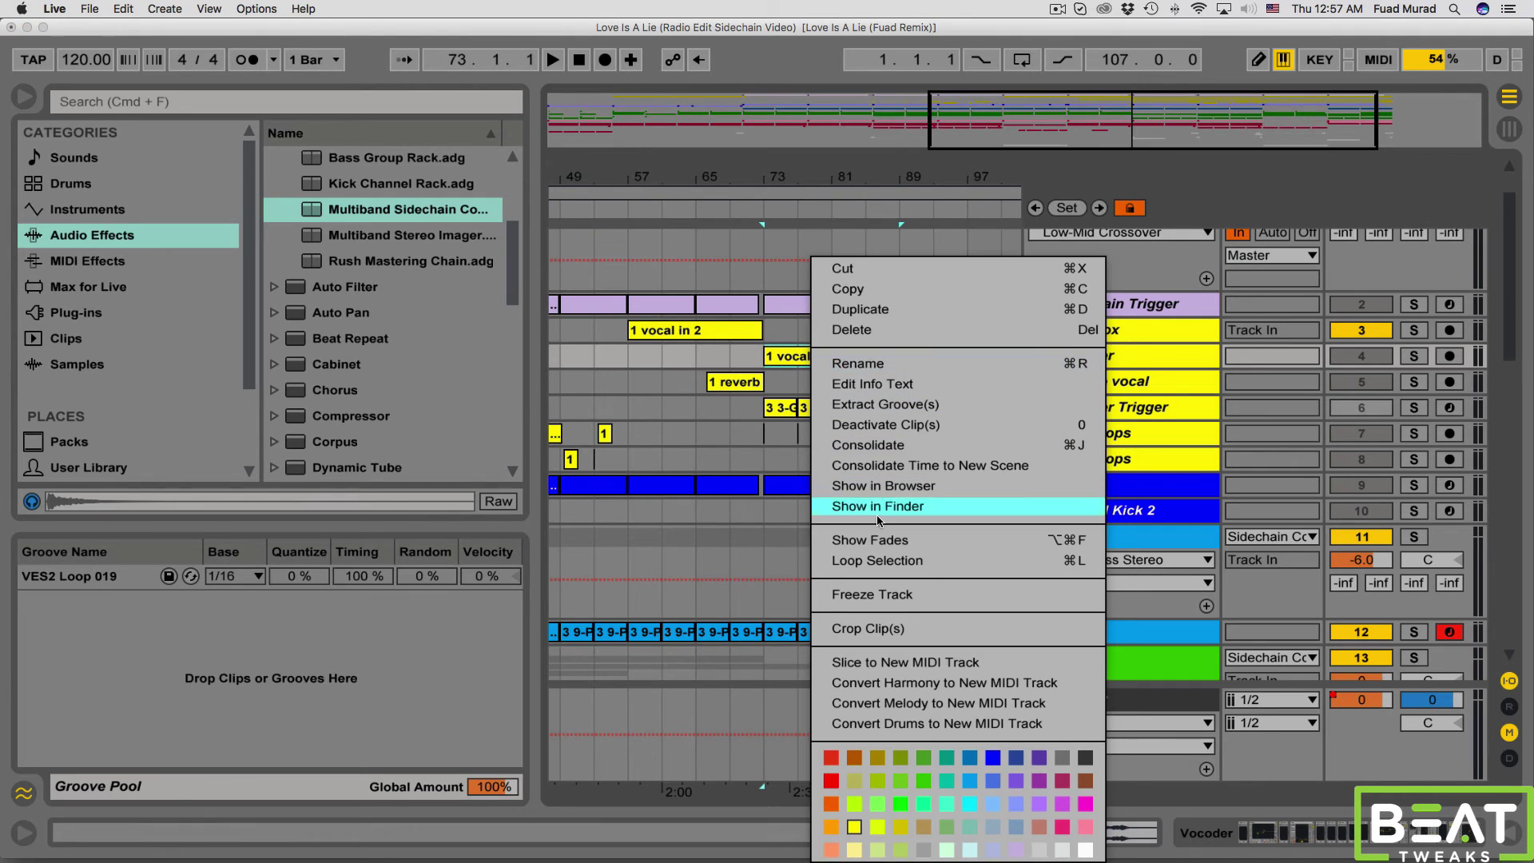
{"action": "left_click", "coordinate": [870, 559]}
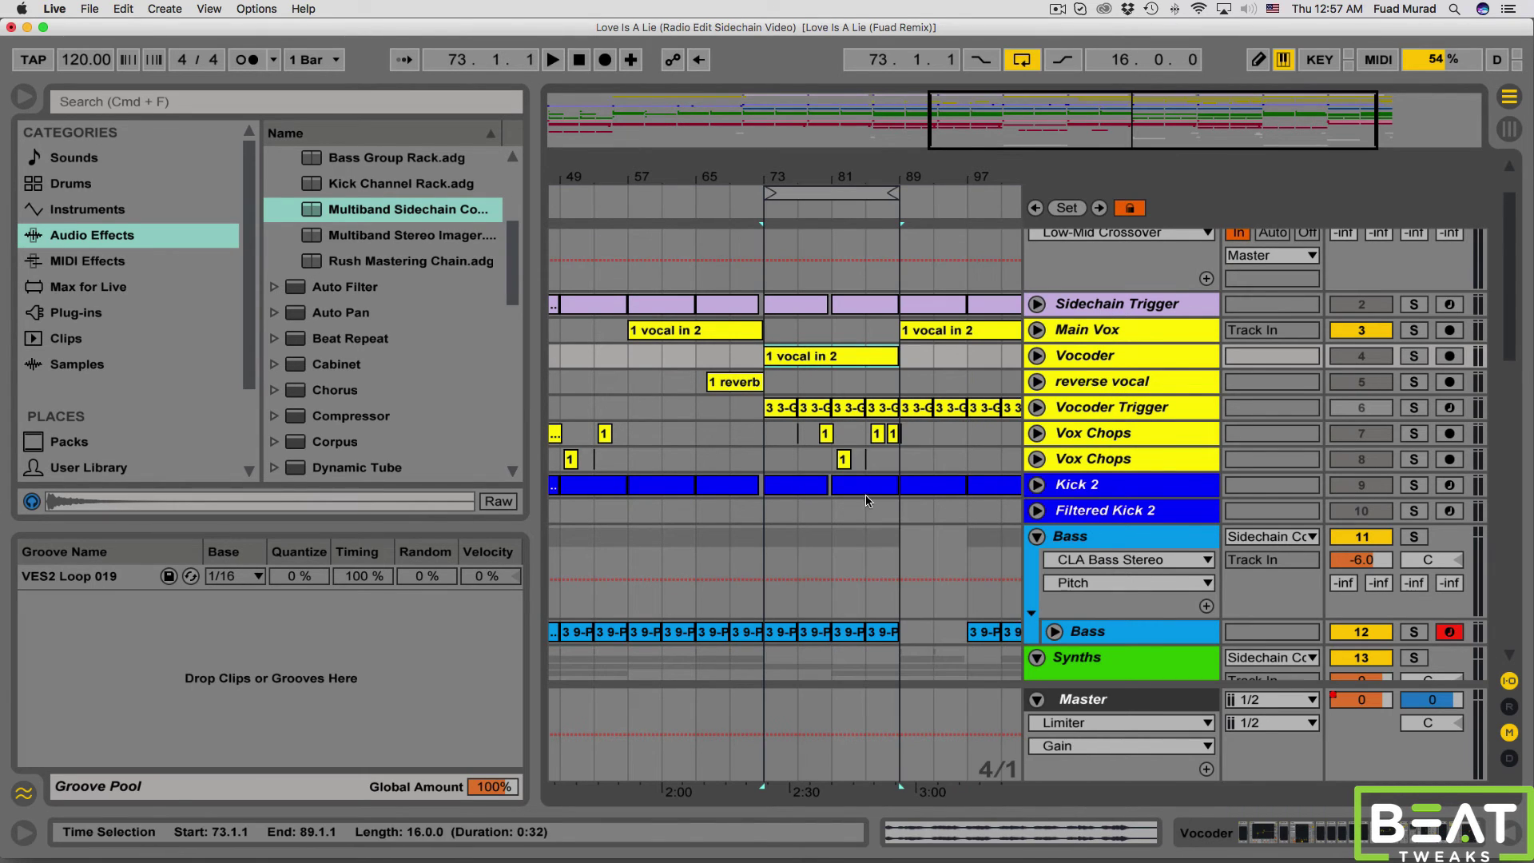
{"action": "left_click", "coordinate": [780, 427]}
- Route the Vocoder track's audio output to the Sidechain Compressor track and fold the Vocoder track again
{"action": "scroll", "coordinate": [1100, 299], "scroll_direction": "up", "scroll_amount": 2}
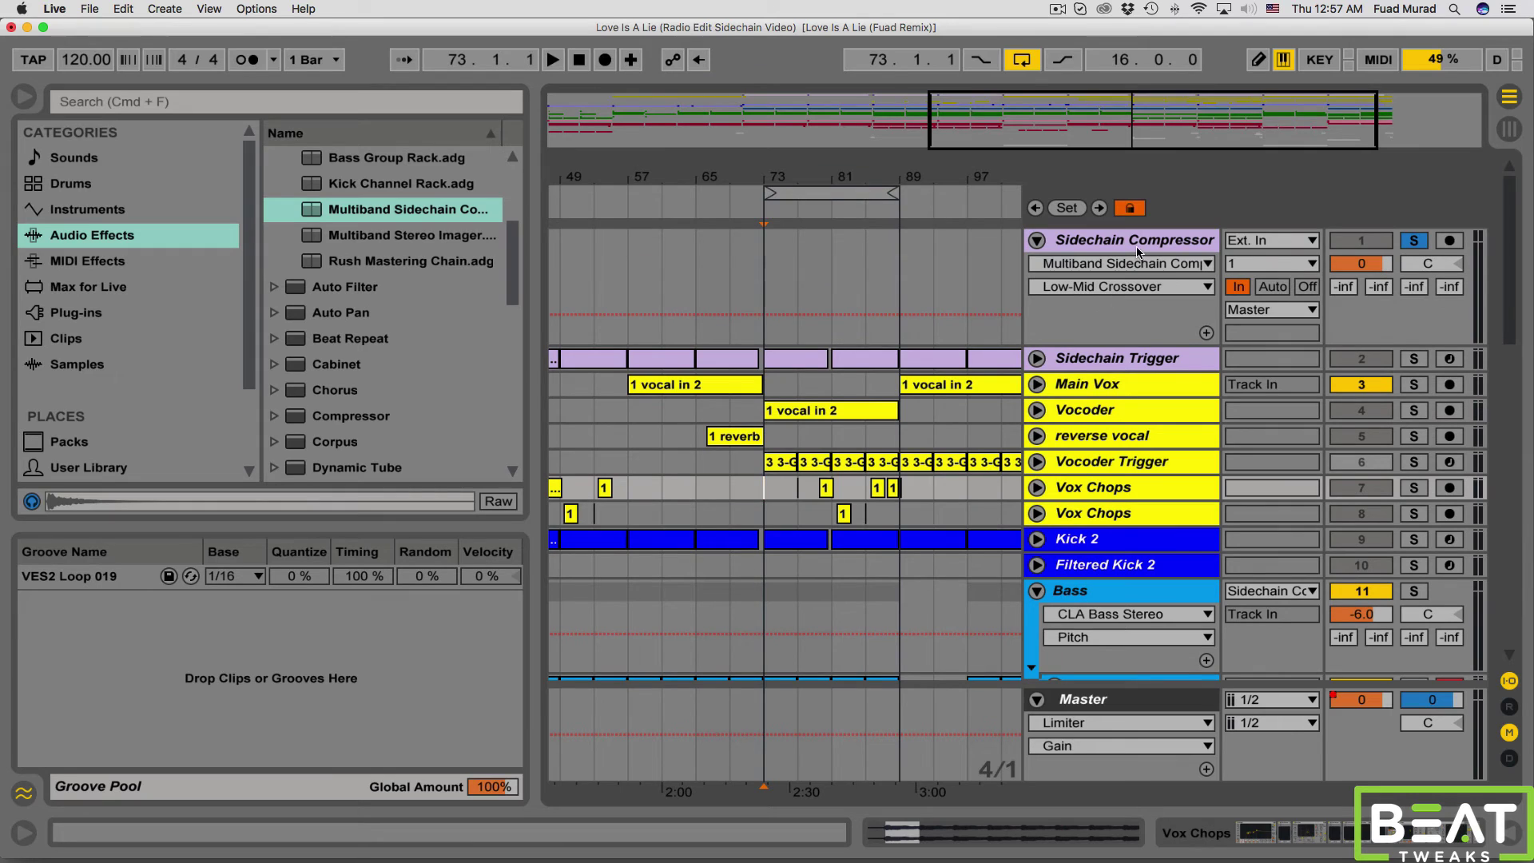
{"action": "left_click", "coordinate": [1040, 412]}
{"action": "left_click", "coordinate": [1272, 437]}
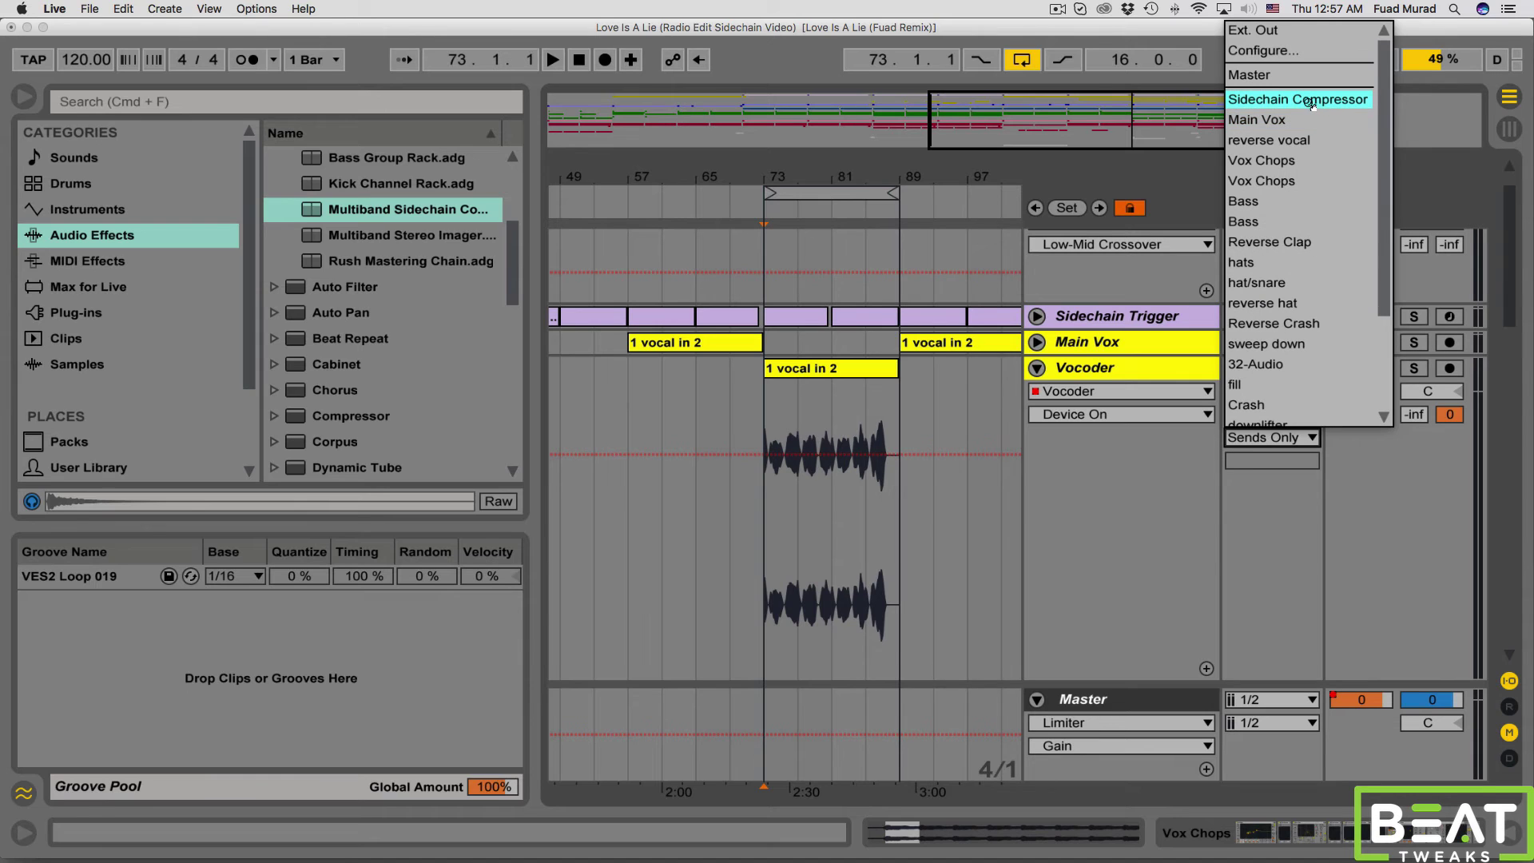
{"action": "left_click", "coordinate": [1310, 99]}
{"action": "left_click", "coordinate": [1037, 369]}
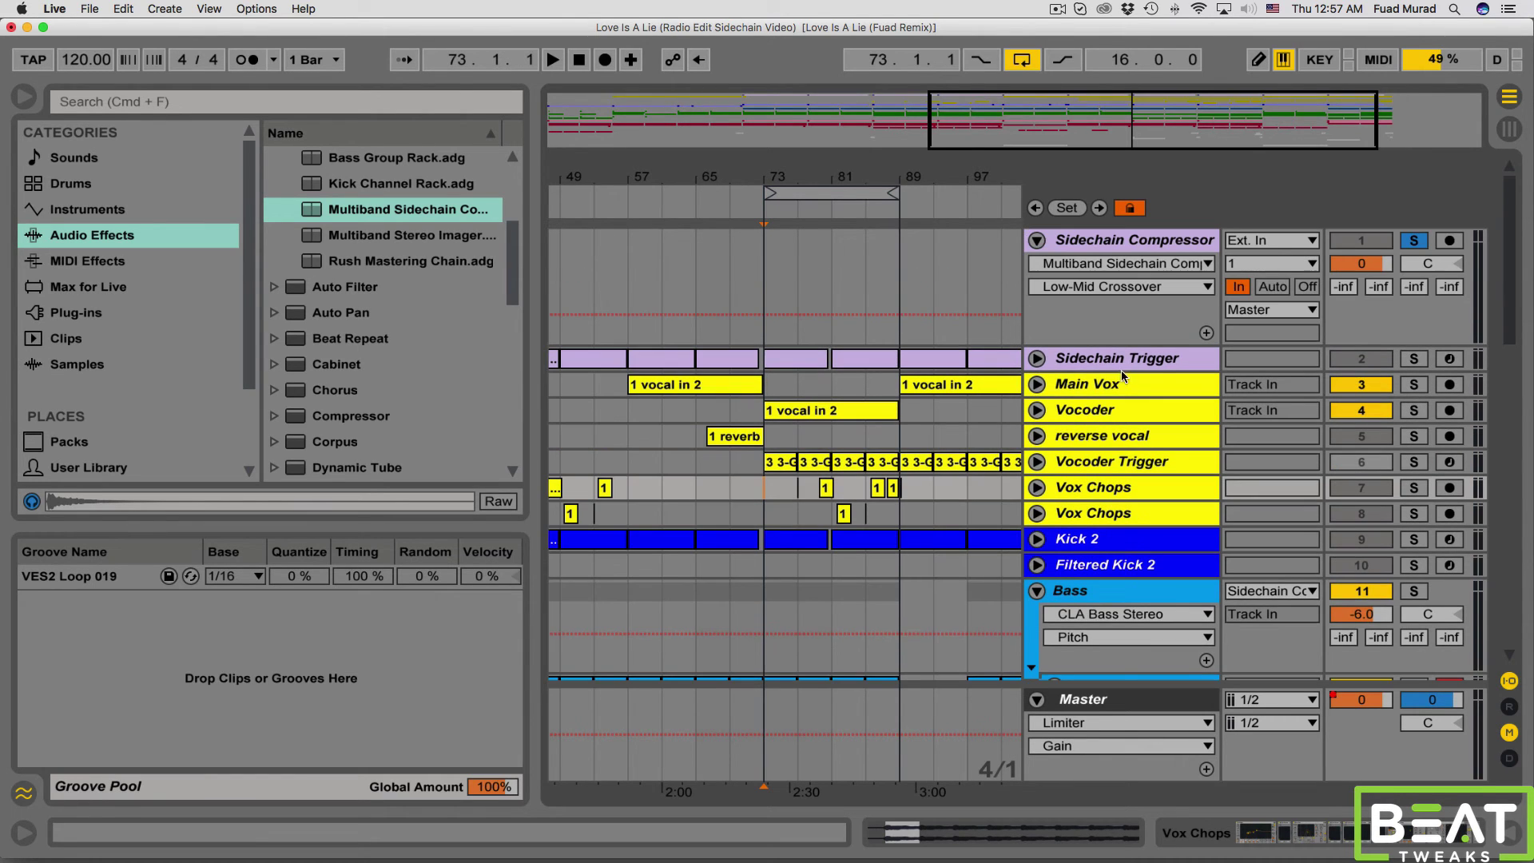
- Show the Sidechain Compressor track's devices, solo the rack's Low chain and start playing the loop
{"action": "left_click", "coordinate": [1167, 241]}
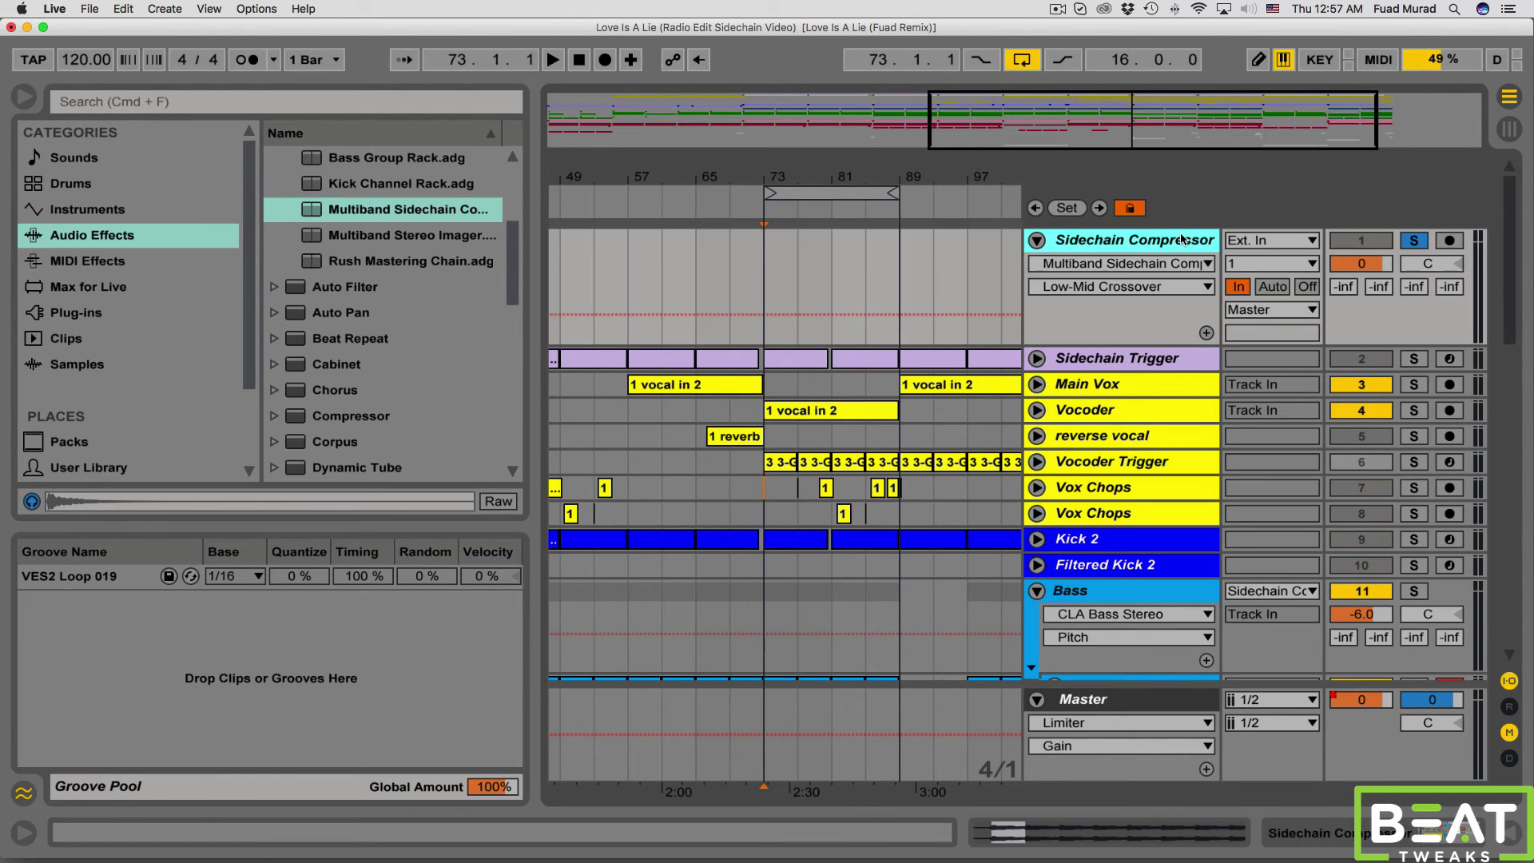
{"action": "double_click", "coordinate": [1130, 242]}
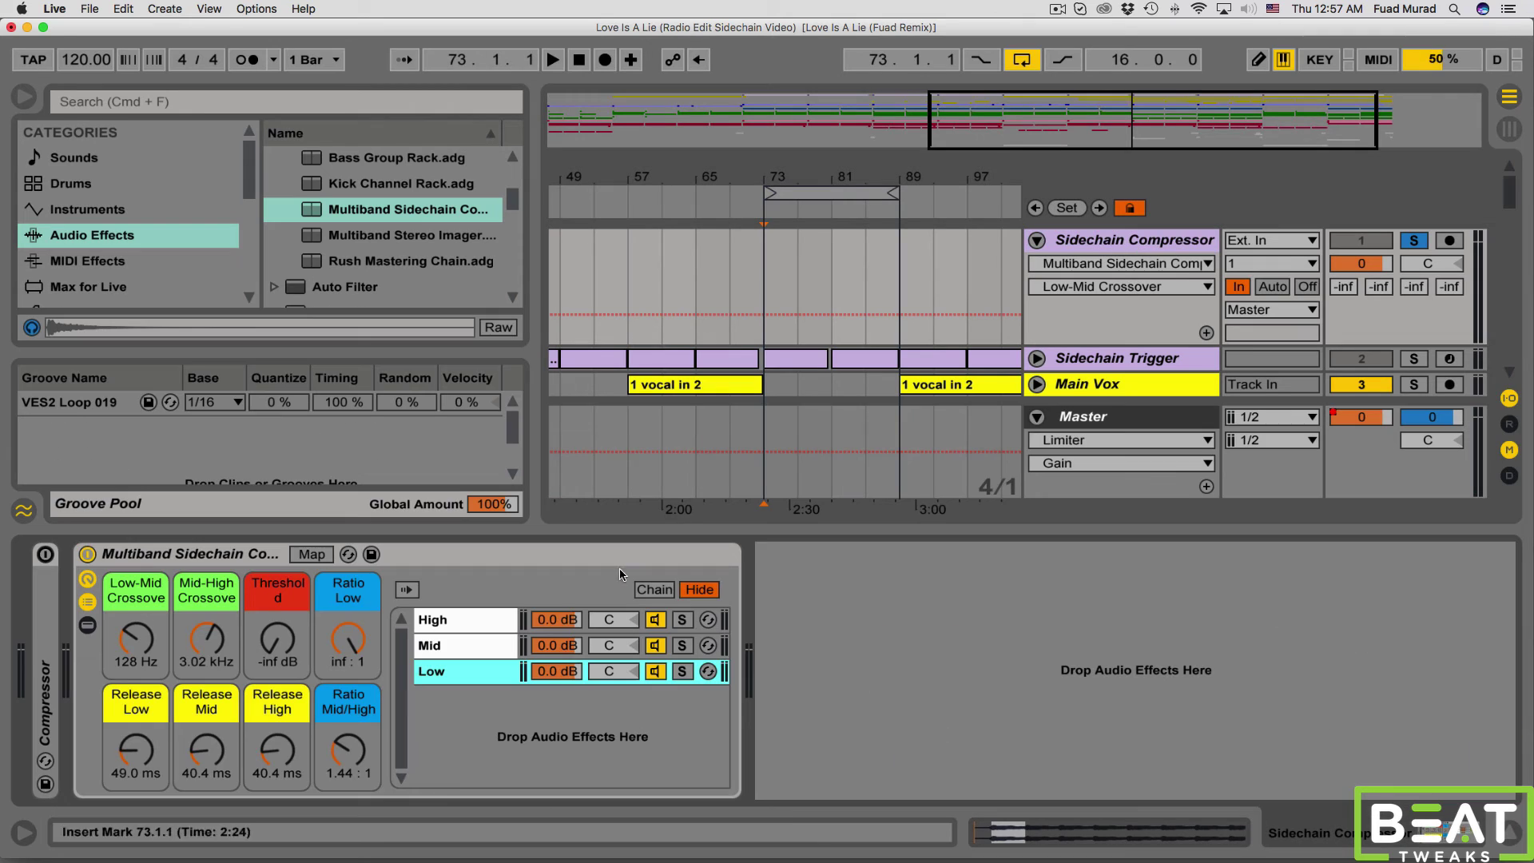
{"action": "left_click", "coordinate": [682, 671]}
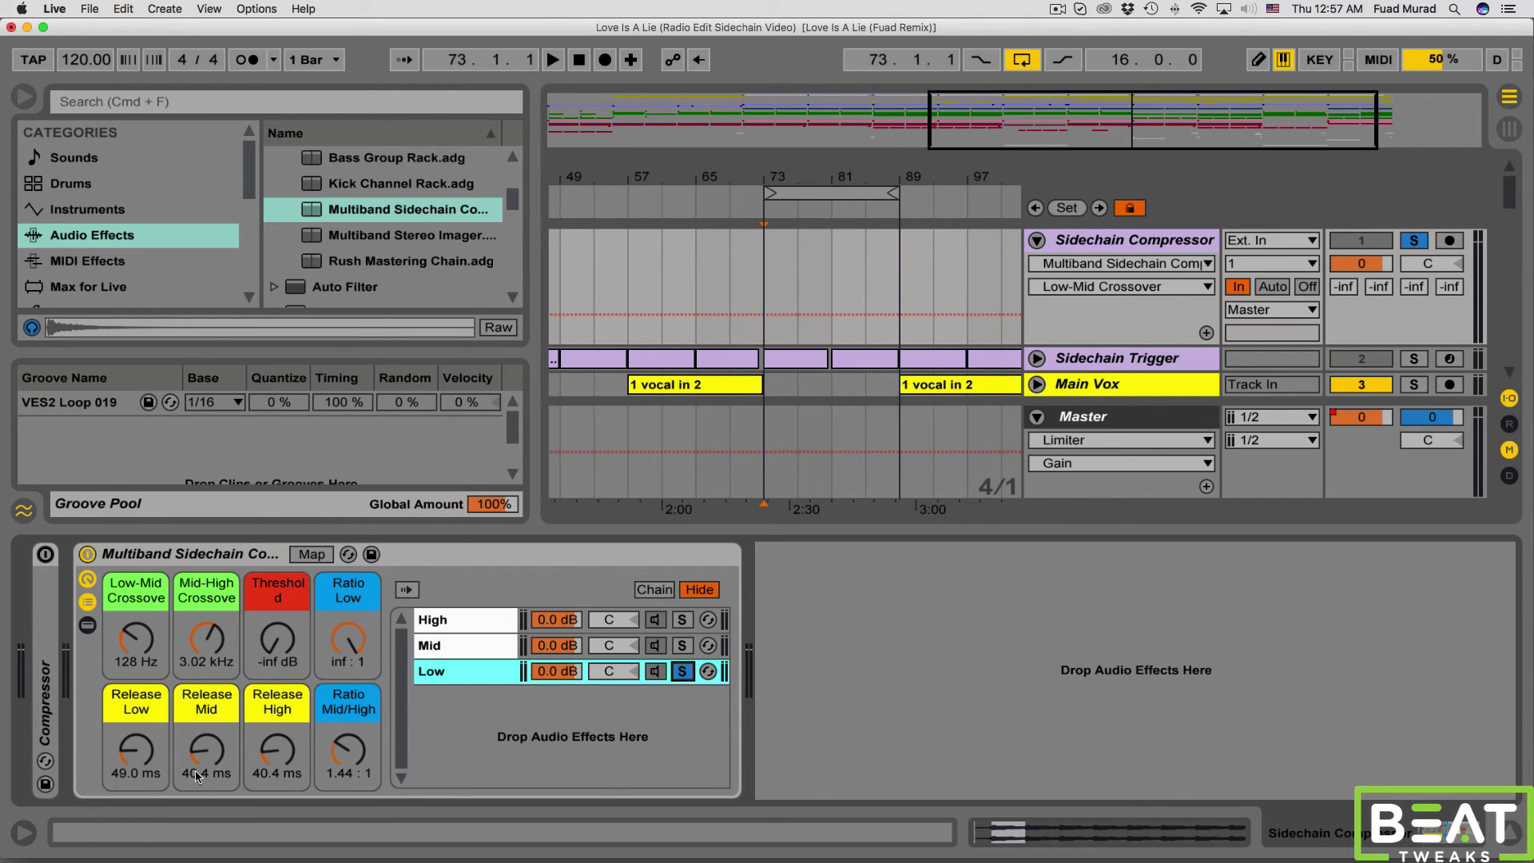
{"action": "key", "text": "space"}
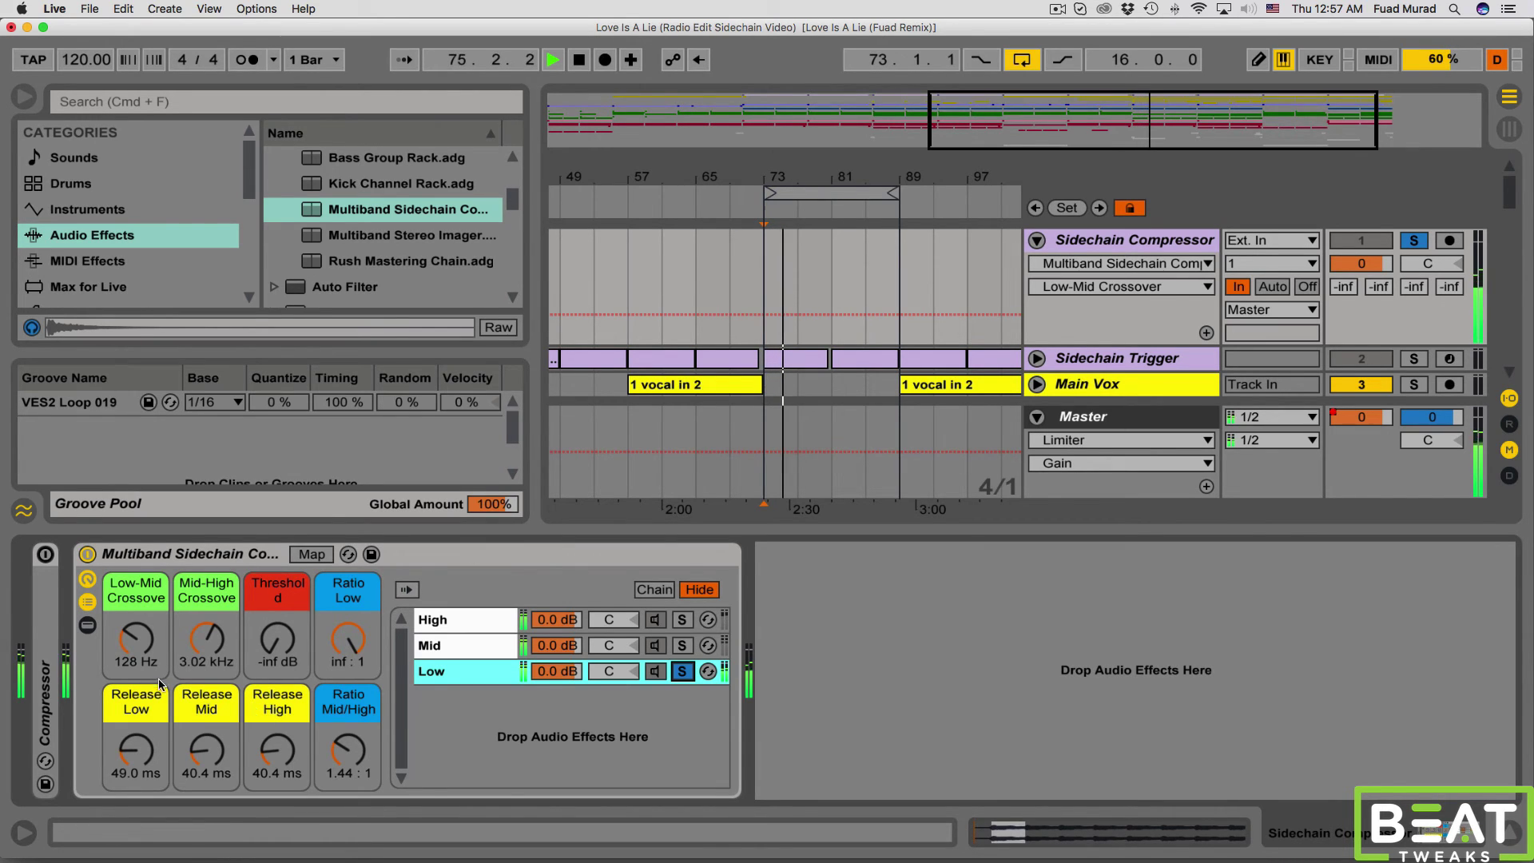
- Tune the low band: Low-Mid Crossover 153 Hz, Threshold -inf dB, Ratio Low inf : 1 and Release Low 52.6 ms
{"action": "mouse_move", "coordinate": [135, 639]}
{"action": "left_mouse_down"}
{"action": "mouse_move", "coordinate": [136, 591]}
{"action": "mouse_move", "coordinate": [136, 635]}
{"action": "left_mouse_up"}
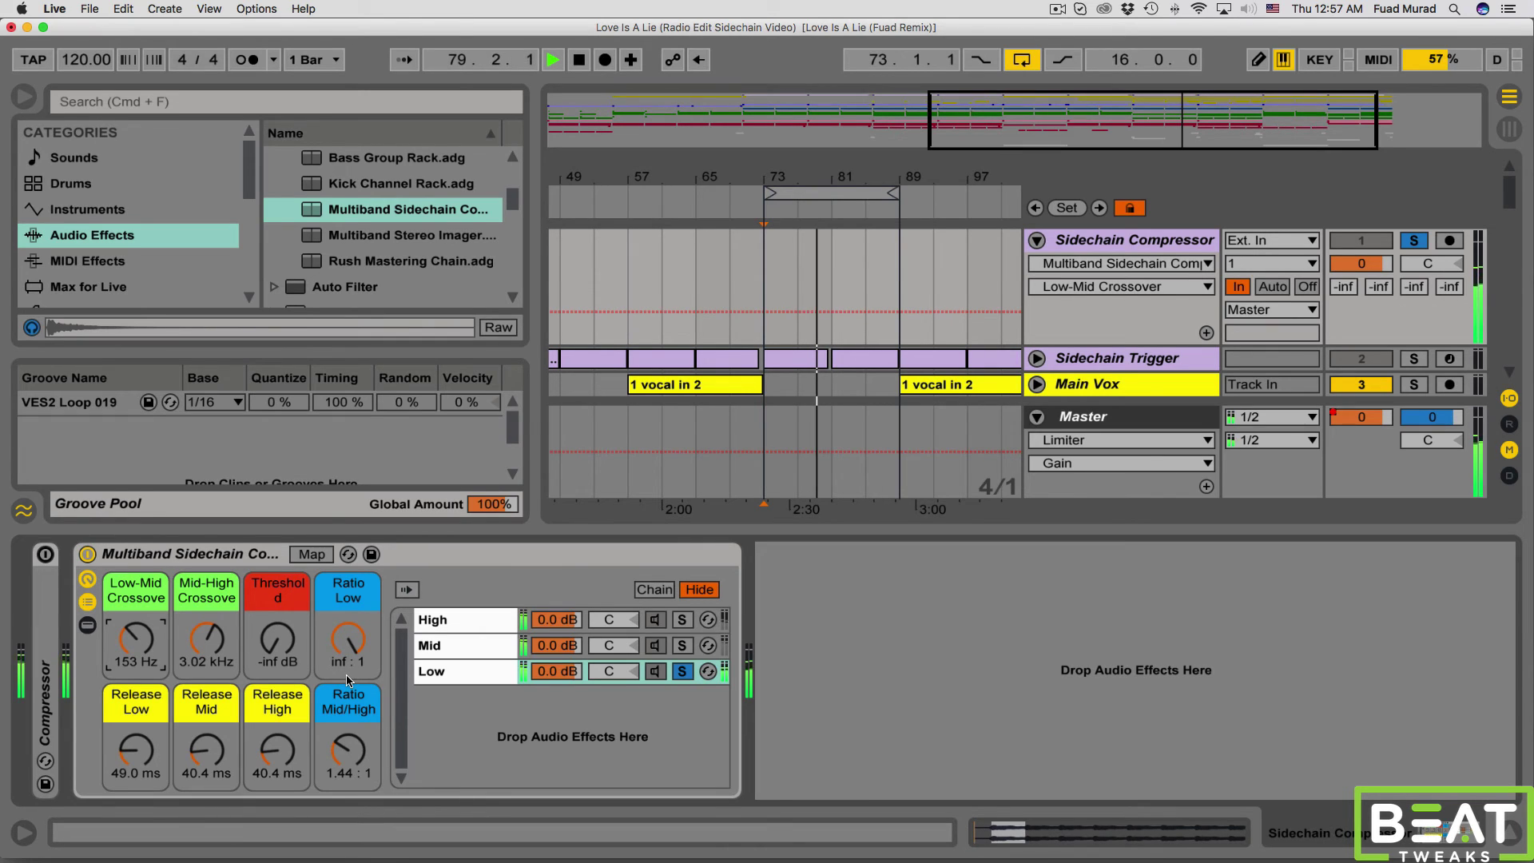
{"action": "left_click_drag", "start_coordinate": [278, 639], "coordinate": [278, 703]}
{"action": "mouse_move", "coordinate": [348, 639]}
{"action": "left_mouse_down"}
{"action": "mouse_move", "coordinate": [348, 687]}
{"action": "mouse_move", "coordinate": [349, 615]}
{"action": "left_mouse_up"}
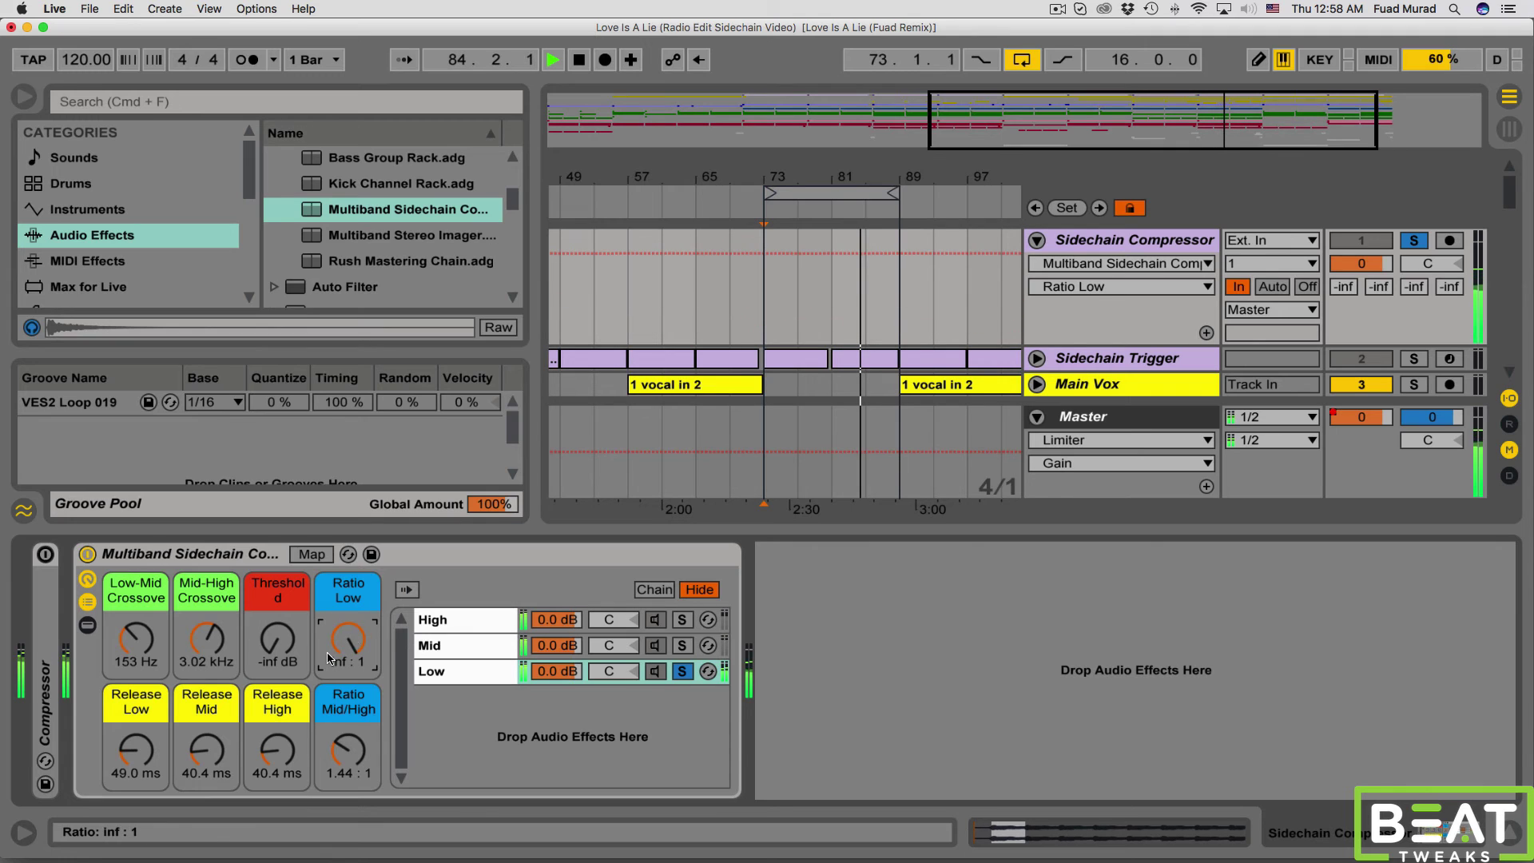
{"action": "mouse_move", "coordinate": [136, 751]}
{"action": "left_mouse_down"}
{"action": "mouse_move", "coordinate": [136, 706]}
{"action": "mouse_move", "coordinate": [136, 759]}
{"action": "left_mouse_up"}
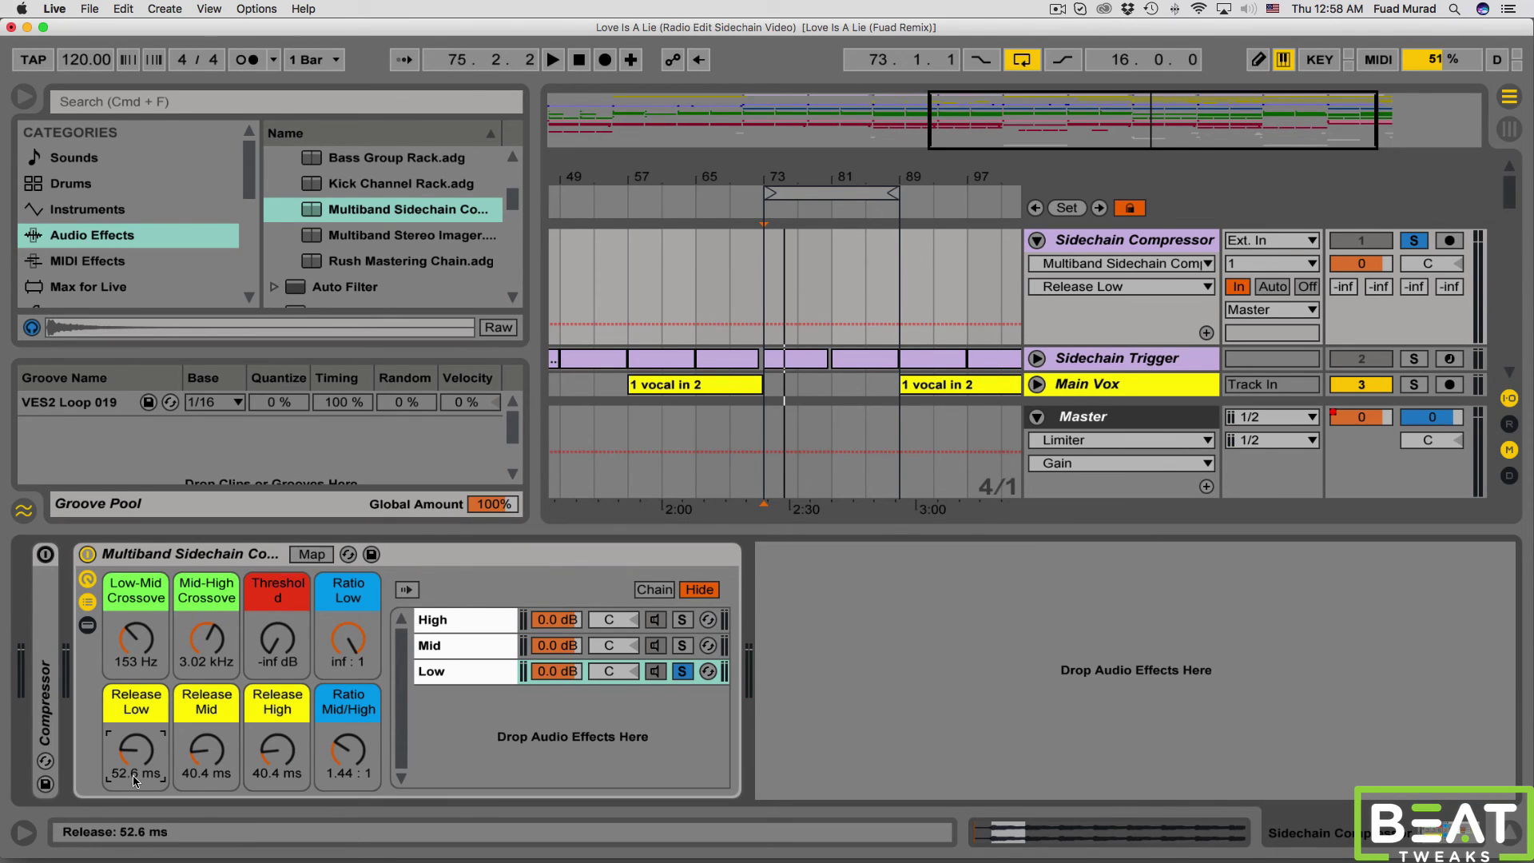
- With the Mid chain temporarily soloed, set Mid-High Crossover to 1.54 kHz, Ratio Mid/High to 1.53 : 1 and Release Mid to 62.1 ms
{"action": "left_click", "coordinate": [682, 645]}
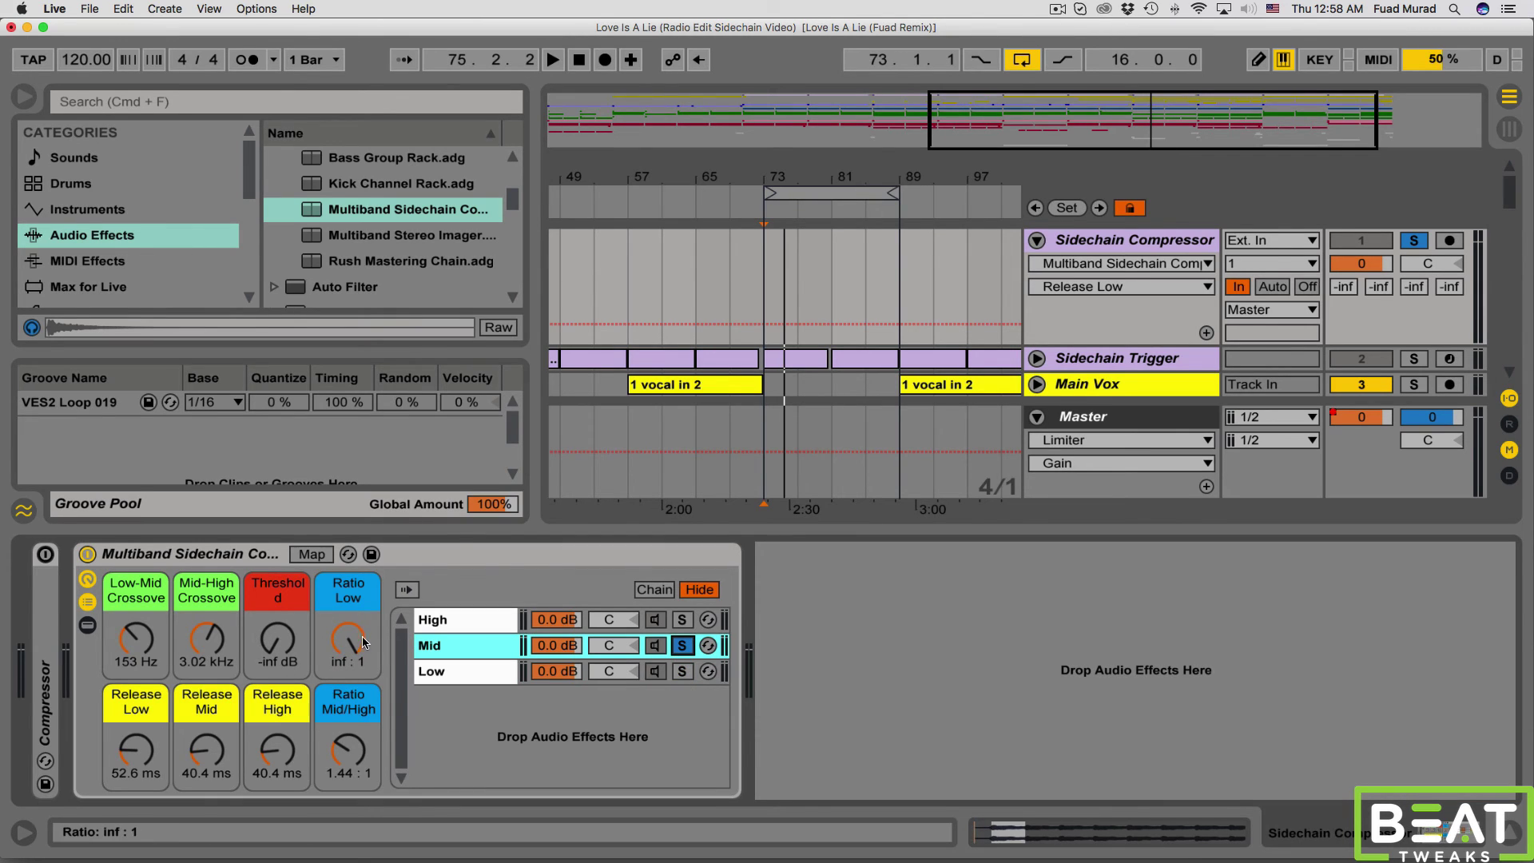
{"action": "mouse_move", "coordinate": [223, 649]}
{"action": "left_mouse_down"}
{"action": "mouse_move", "coordinate": [224, 685]}
{"action": "mouse_move", "coordinate": [221, 652]}
{"action": "left_mouse_up"}
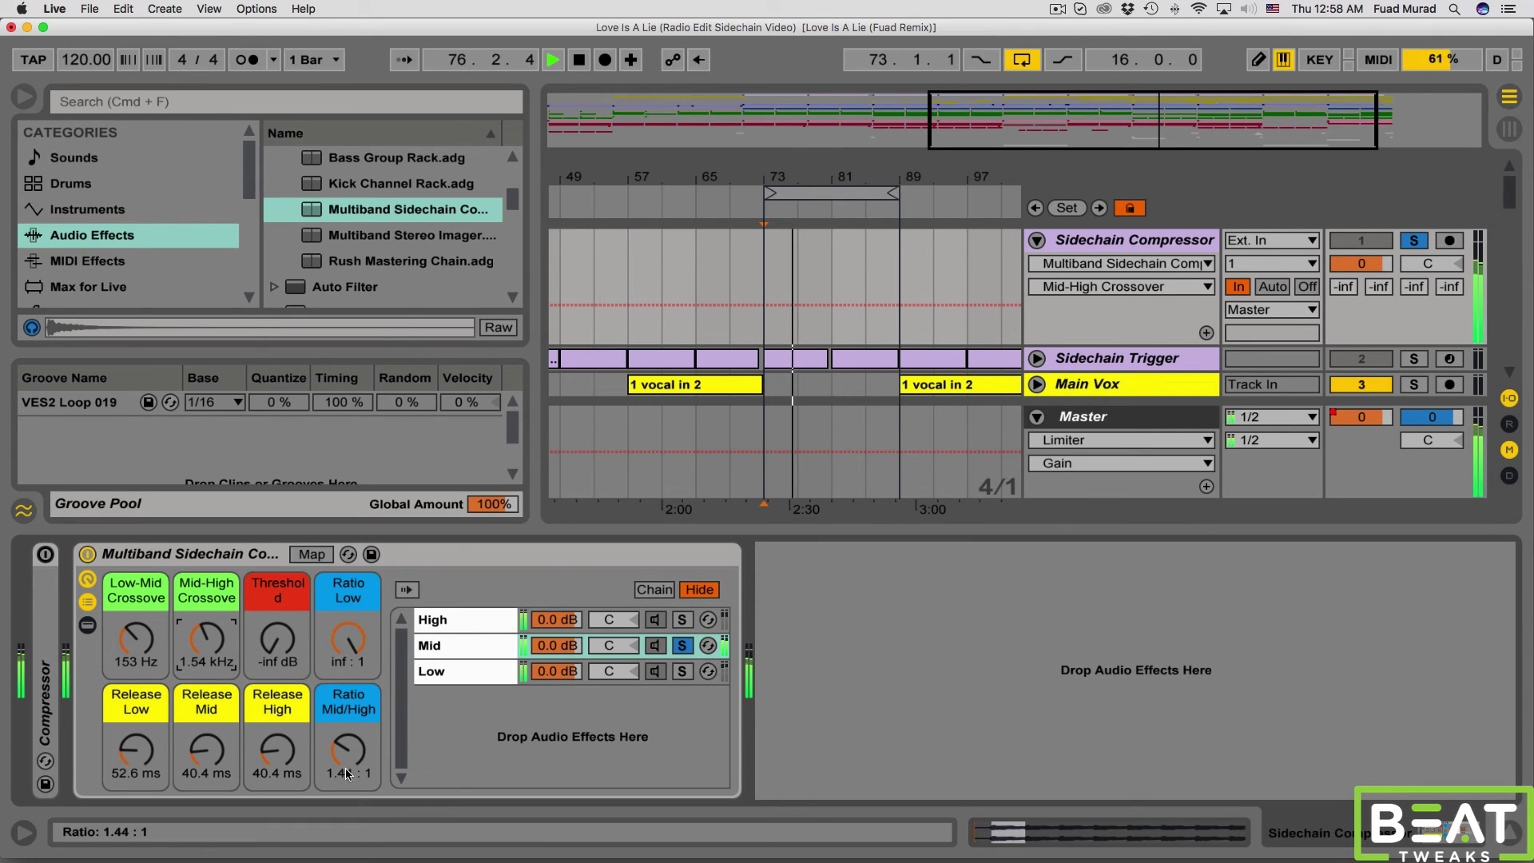
{"action": "mouse_move", "coordinate": [345, 768]}
{"action": "left_mouse_down"}
{"action": "mouse_move", "coordinate": [345, 731]}
{"action": "mouse_move", "coordinate": [345, 754]}
{"action": "left_mouse_up"}
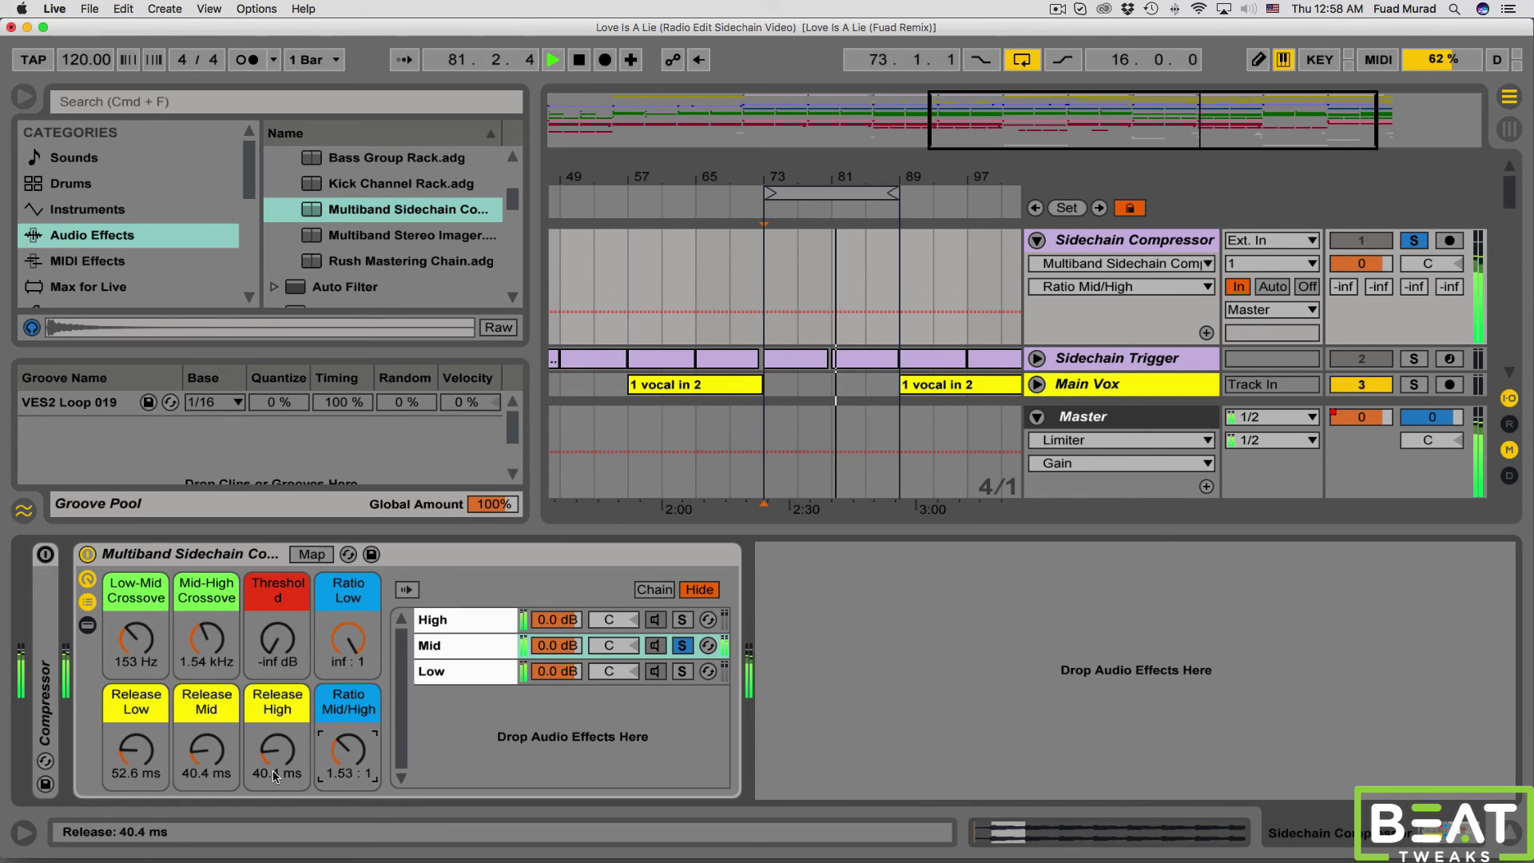
{"action": "left_click_drag", "start_coordinate": [206, 750], "coordinate": [207, 731]}
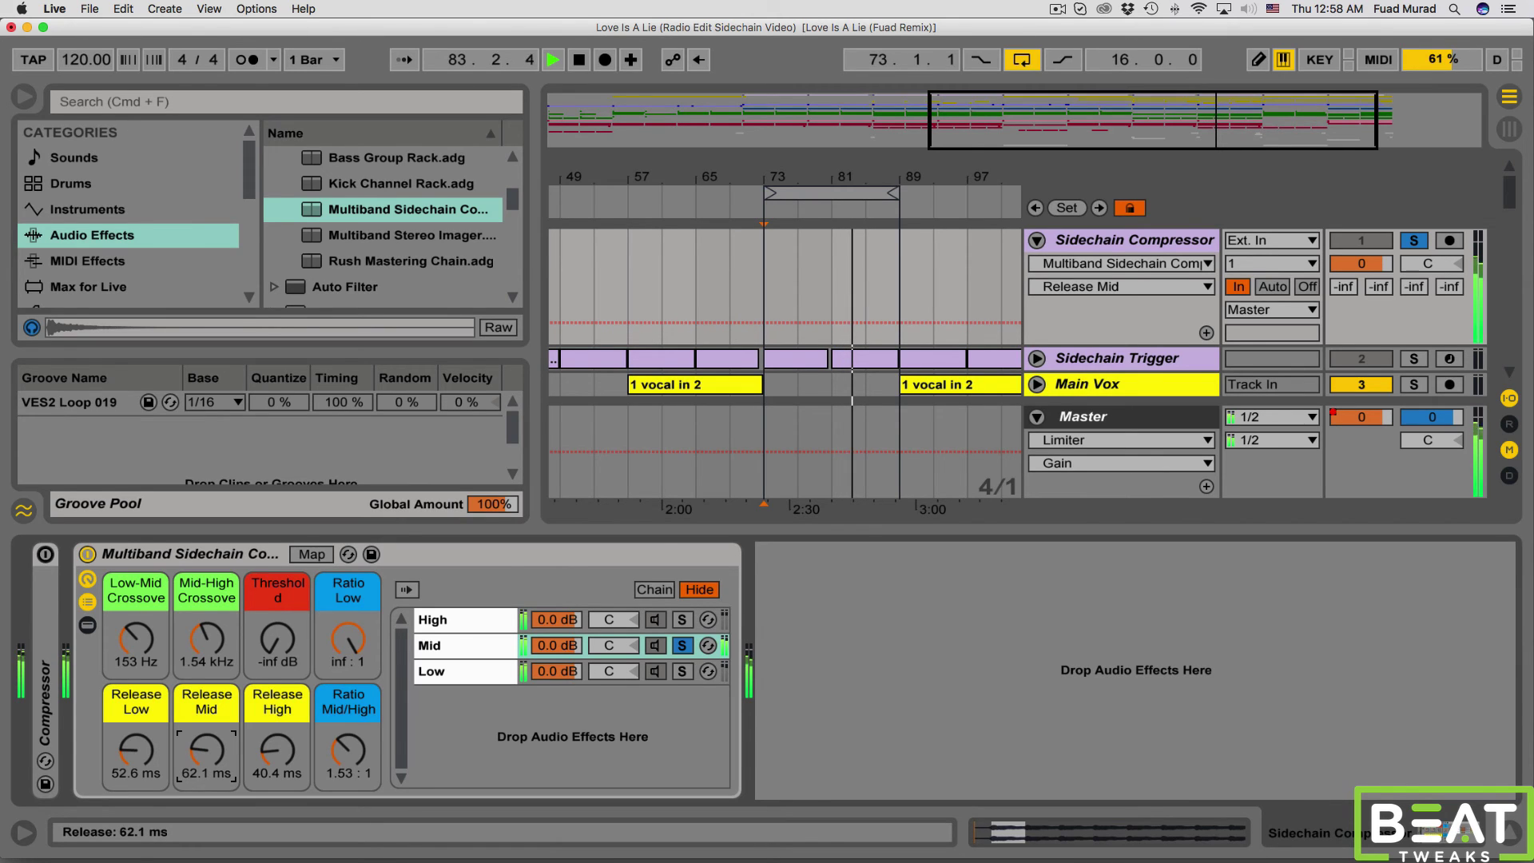
{"action": "left_click", "coordinate": [683, 647]}
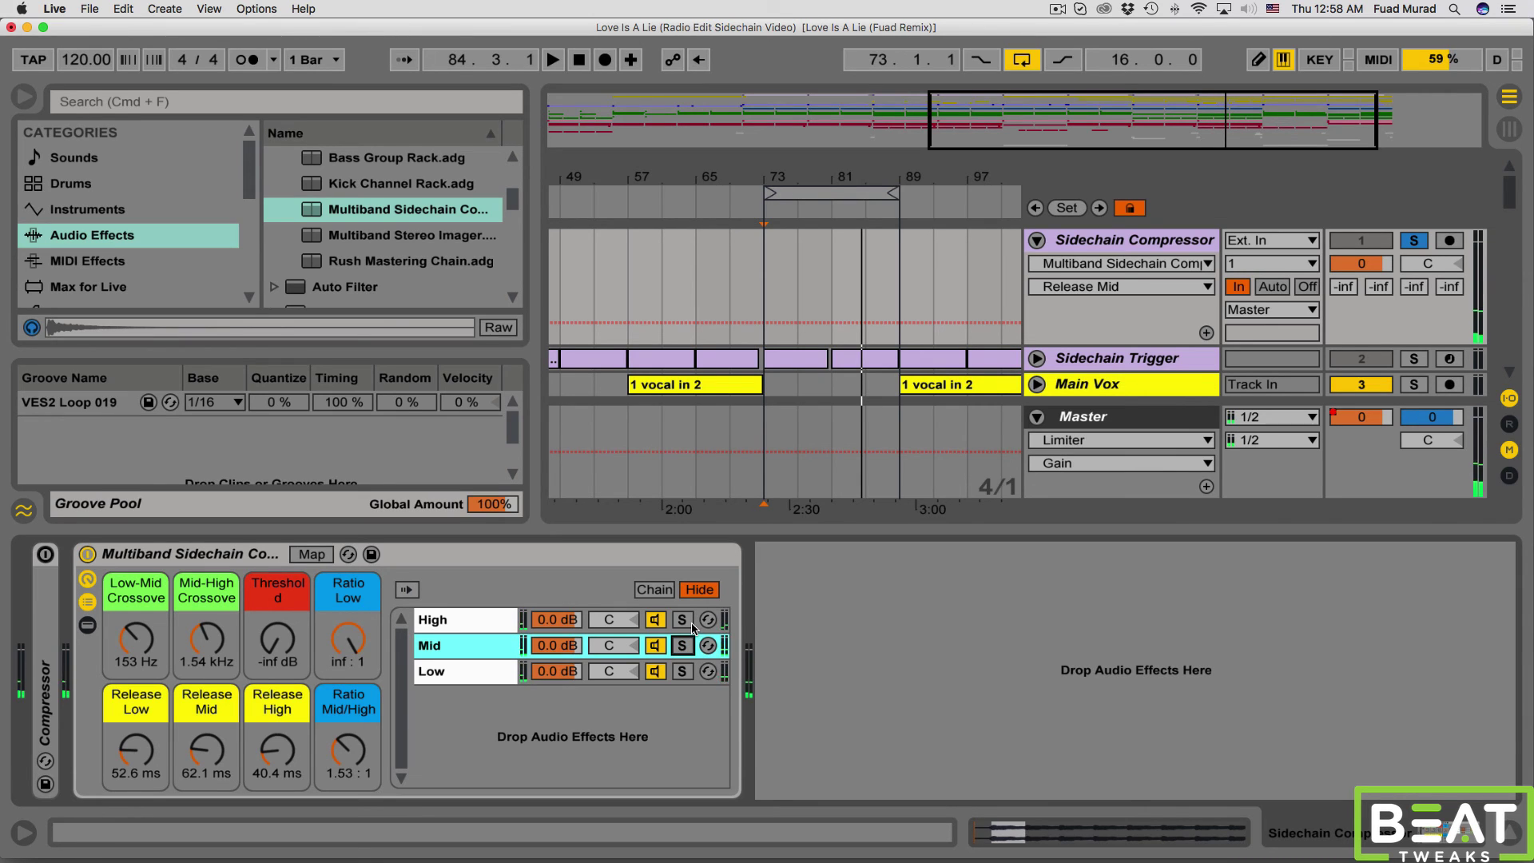
- Solo the High chain while setting Release High to 10.1 ms, and unsolo the chain again
{"action": "left_click", "coordinate": [683, 620]}
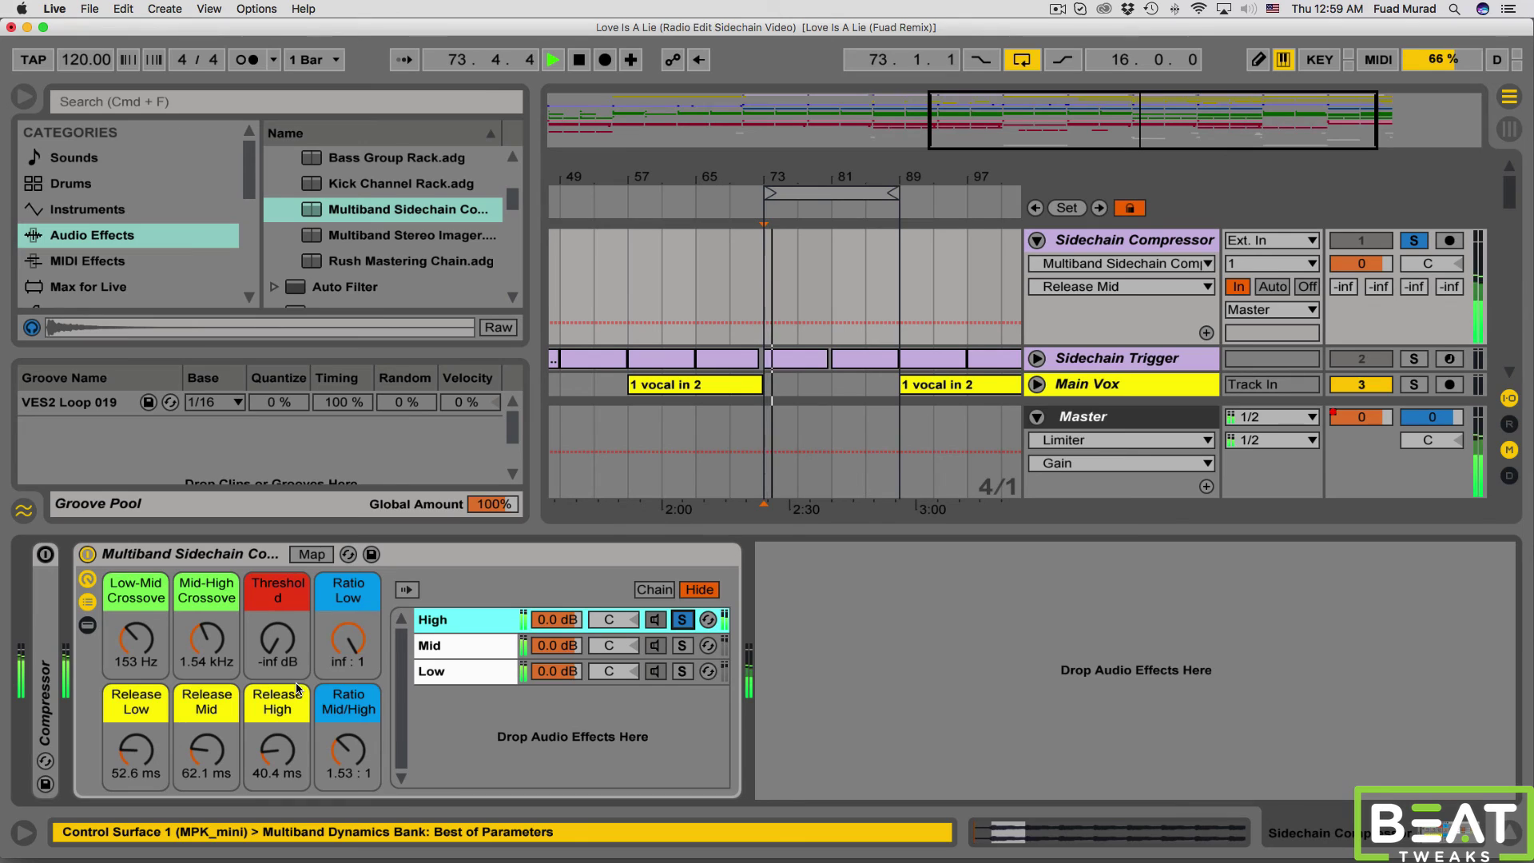
{"action": "mouse_move", "coordinate": [298, 688]}
{"action": "left_mouse_down"}
{"action": "mouse_move", "coordinate": [298, 656]}
{"action": "mouse_move", "coordinate": [298, 694]}
{"action": "mouse_move", "coordinate": [298, 681]}
{"action": "left_mouse_up"}
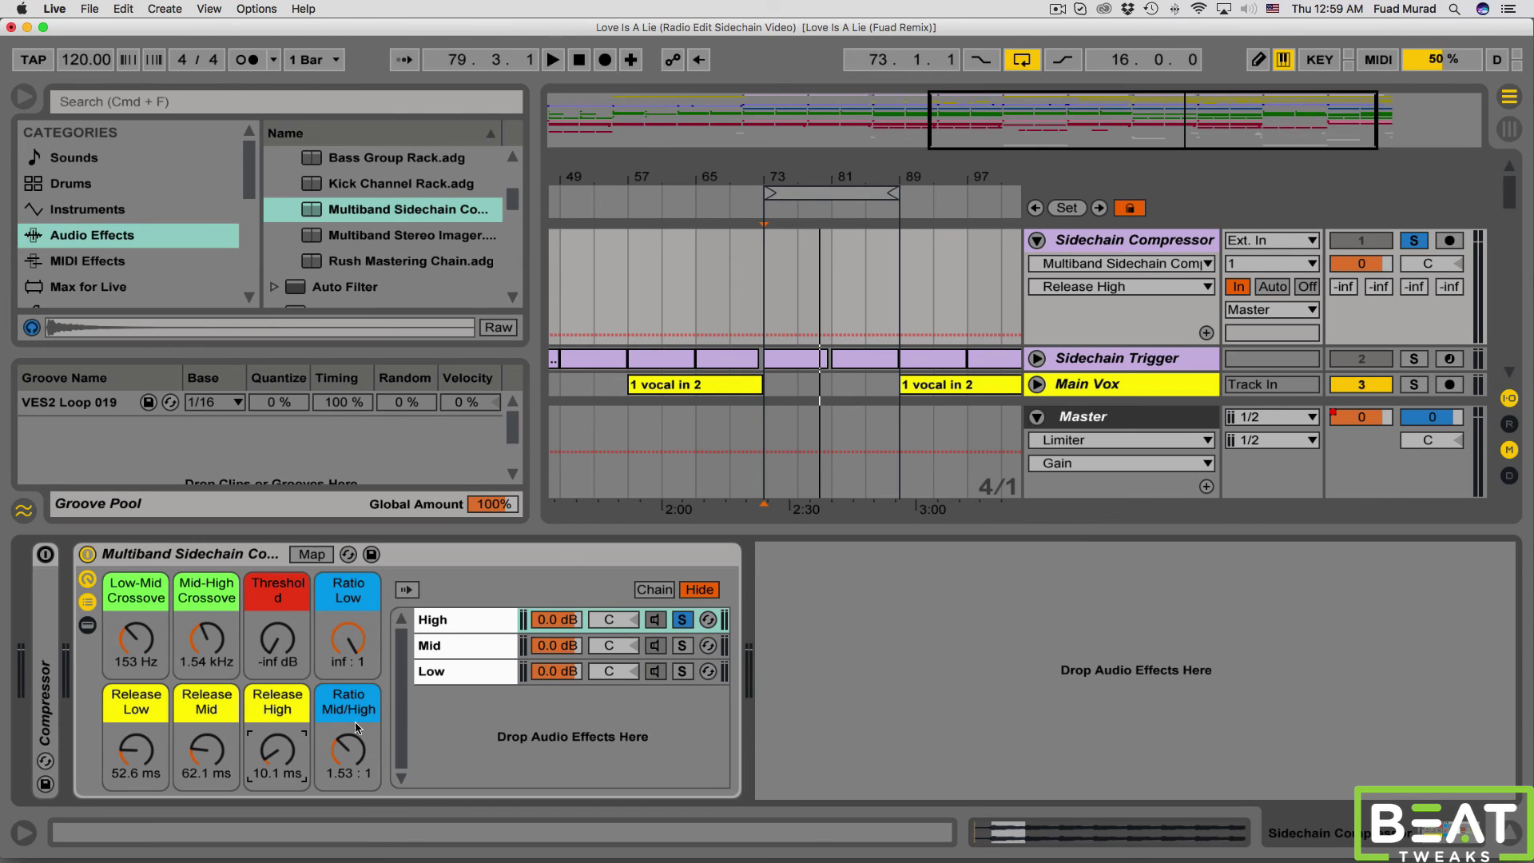
{"action": "left_click", "coordinate": [683, 620]}
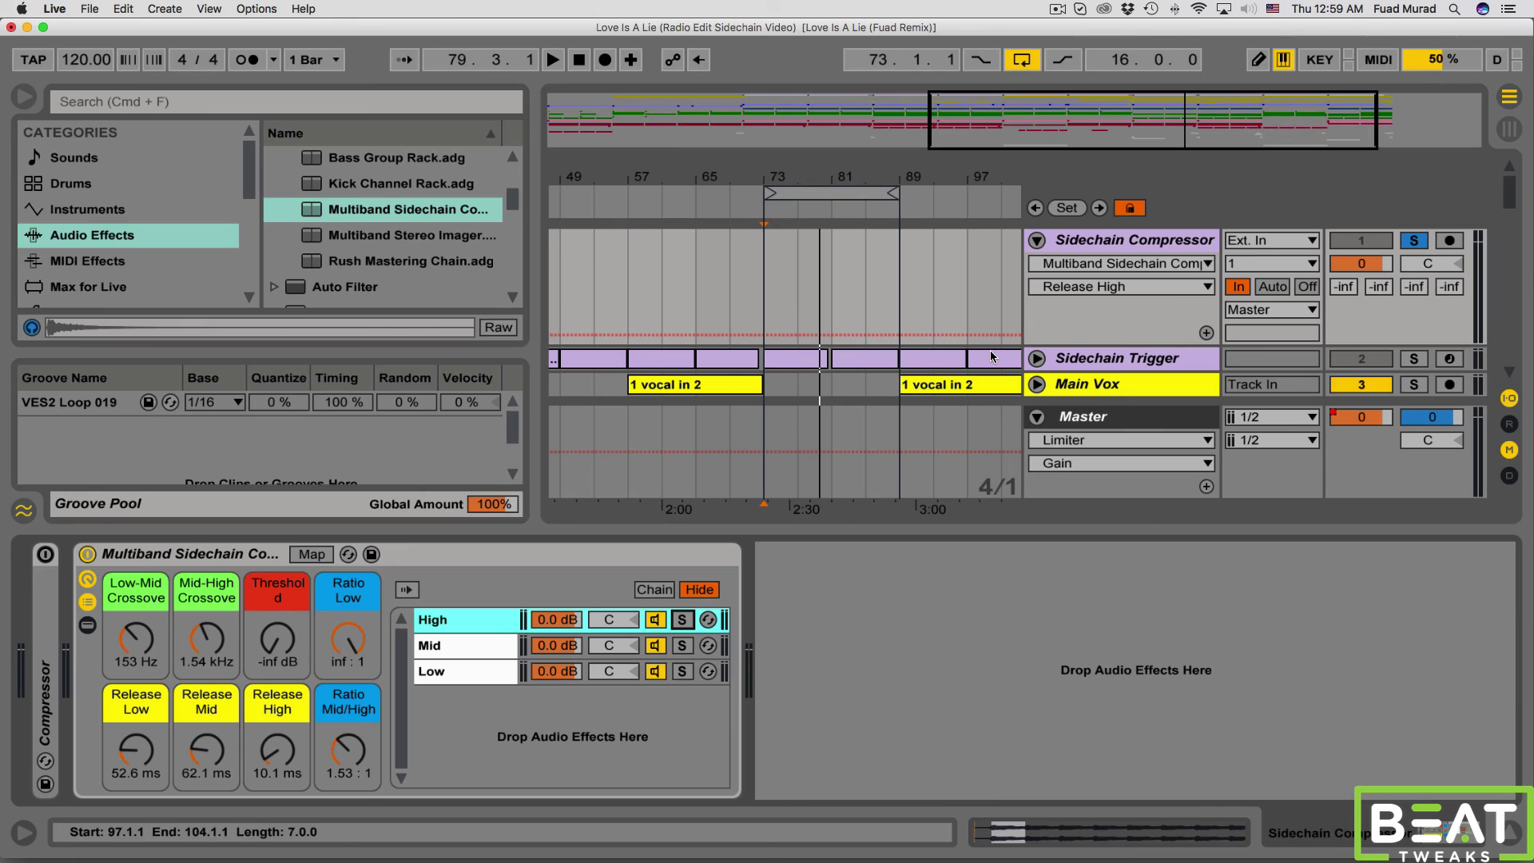
- Unsolo the Sidechain Compressor track and play the full mix from bar 73
{"action": "left_click", "coordinate": [1414, 242]}
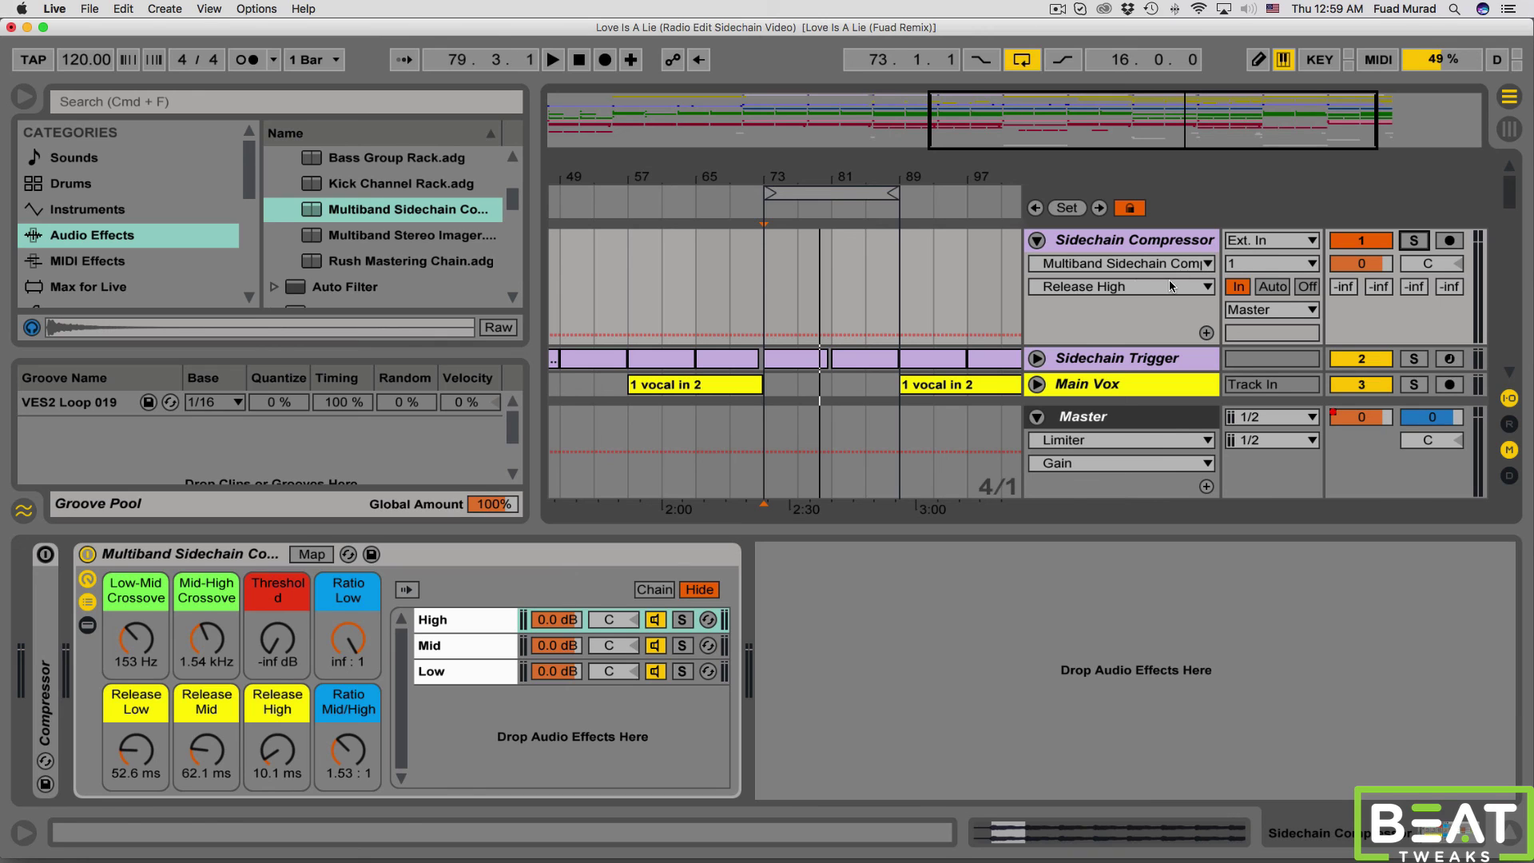
{"action": "left_click", "coordinate": [769, 305]}
{"action": "key", "text": "space"}
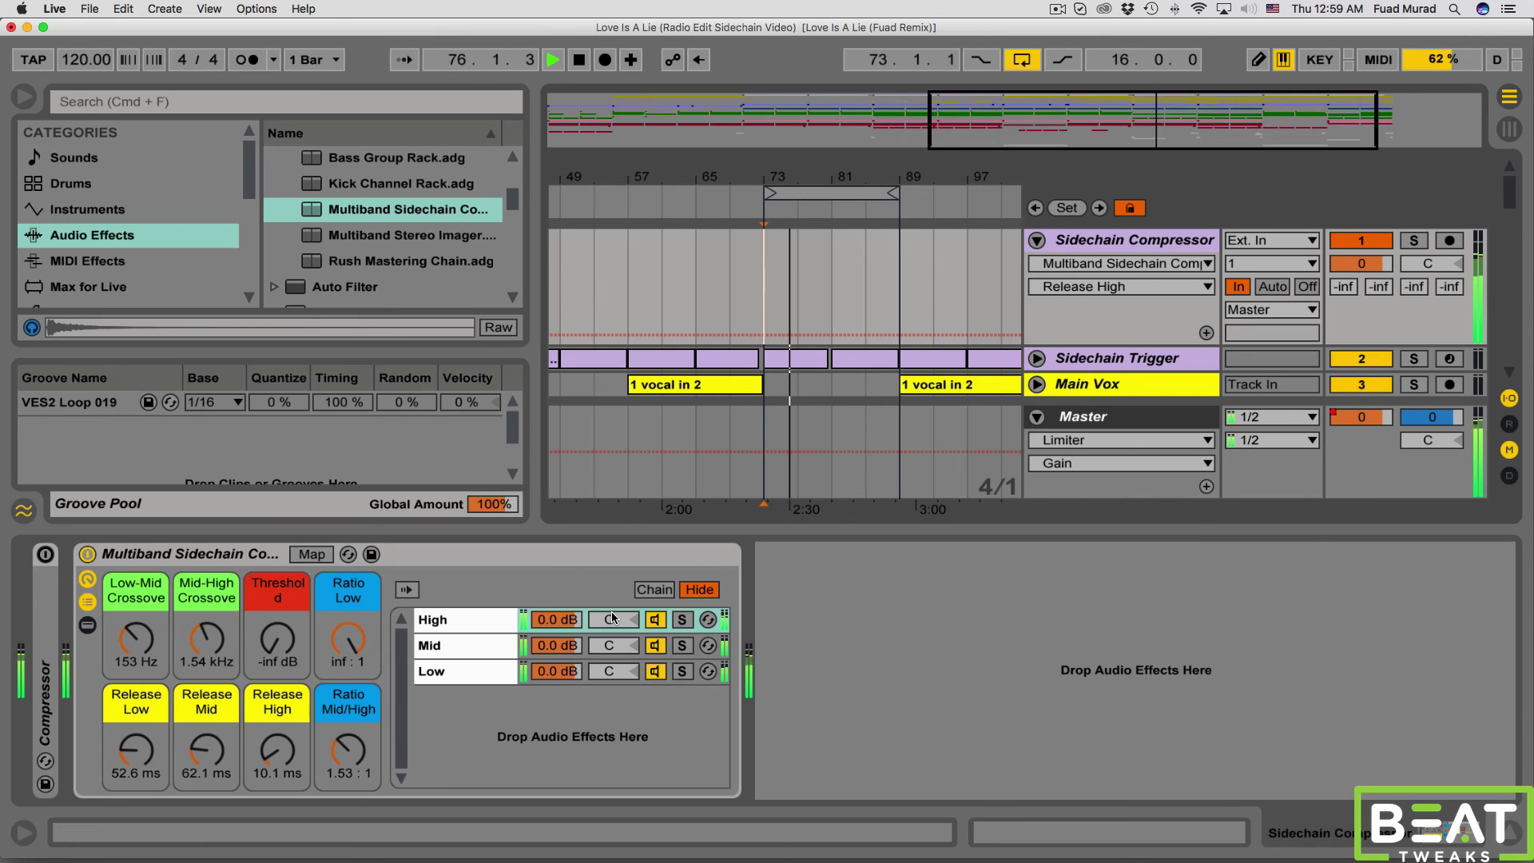
- Compare the mix with the Multiband Sidechain rack off and on, ending with the rack off and playback stopped
{"action": "left_click", "coordinate": [88, 553]}
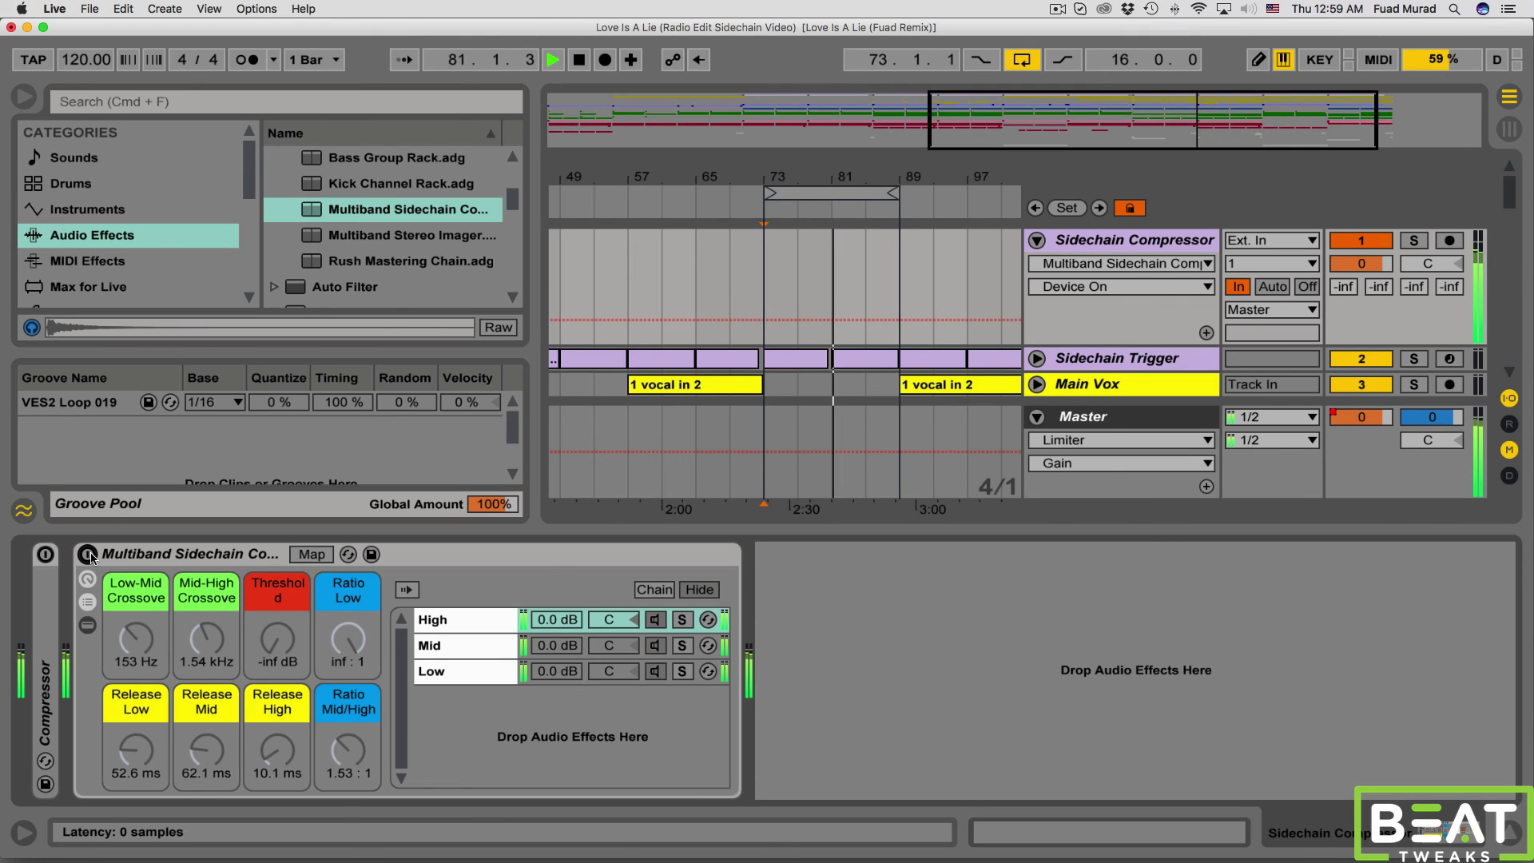
{"action": "left_click", "coordinate": [90, 555]}
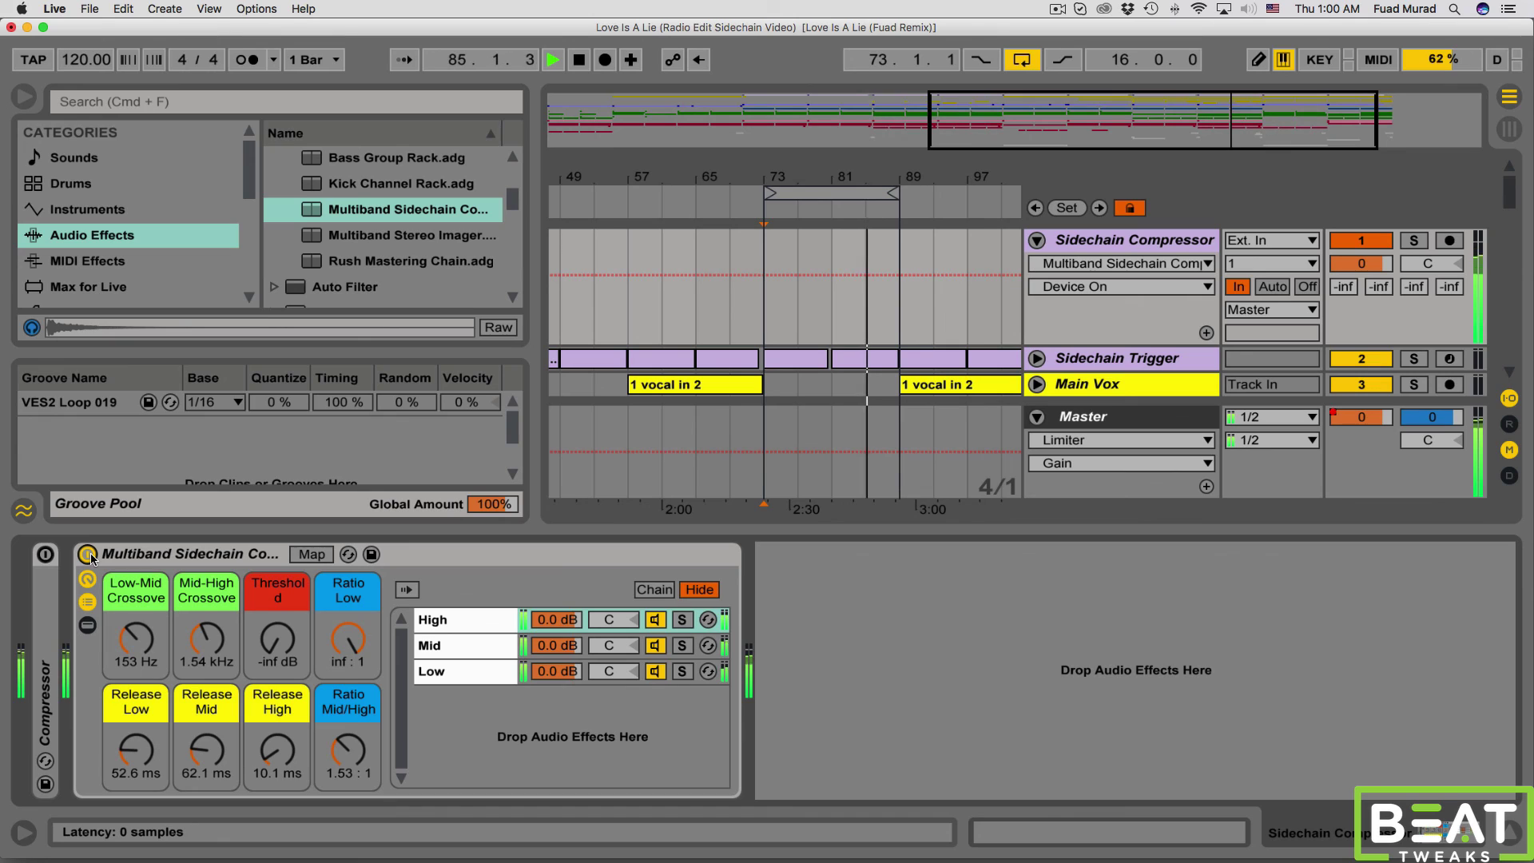
{"action": "left_click", "coordinate": [87, 554]}
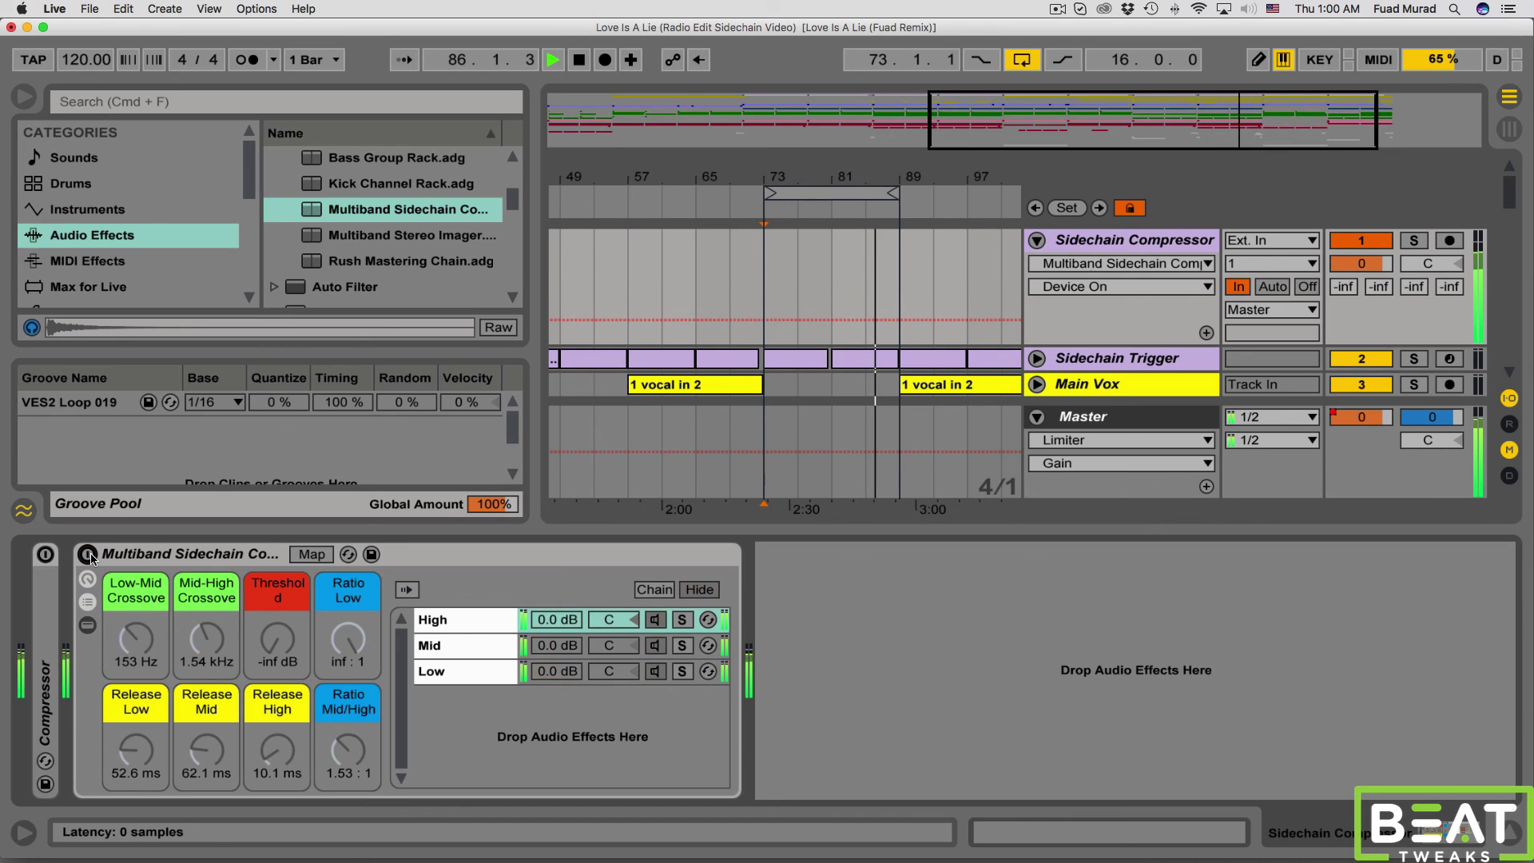
{"action": "key", "text": "space"}
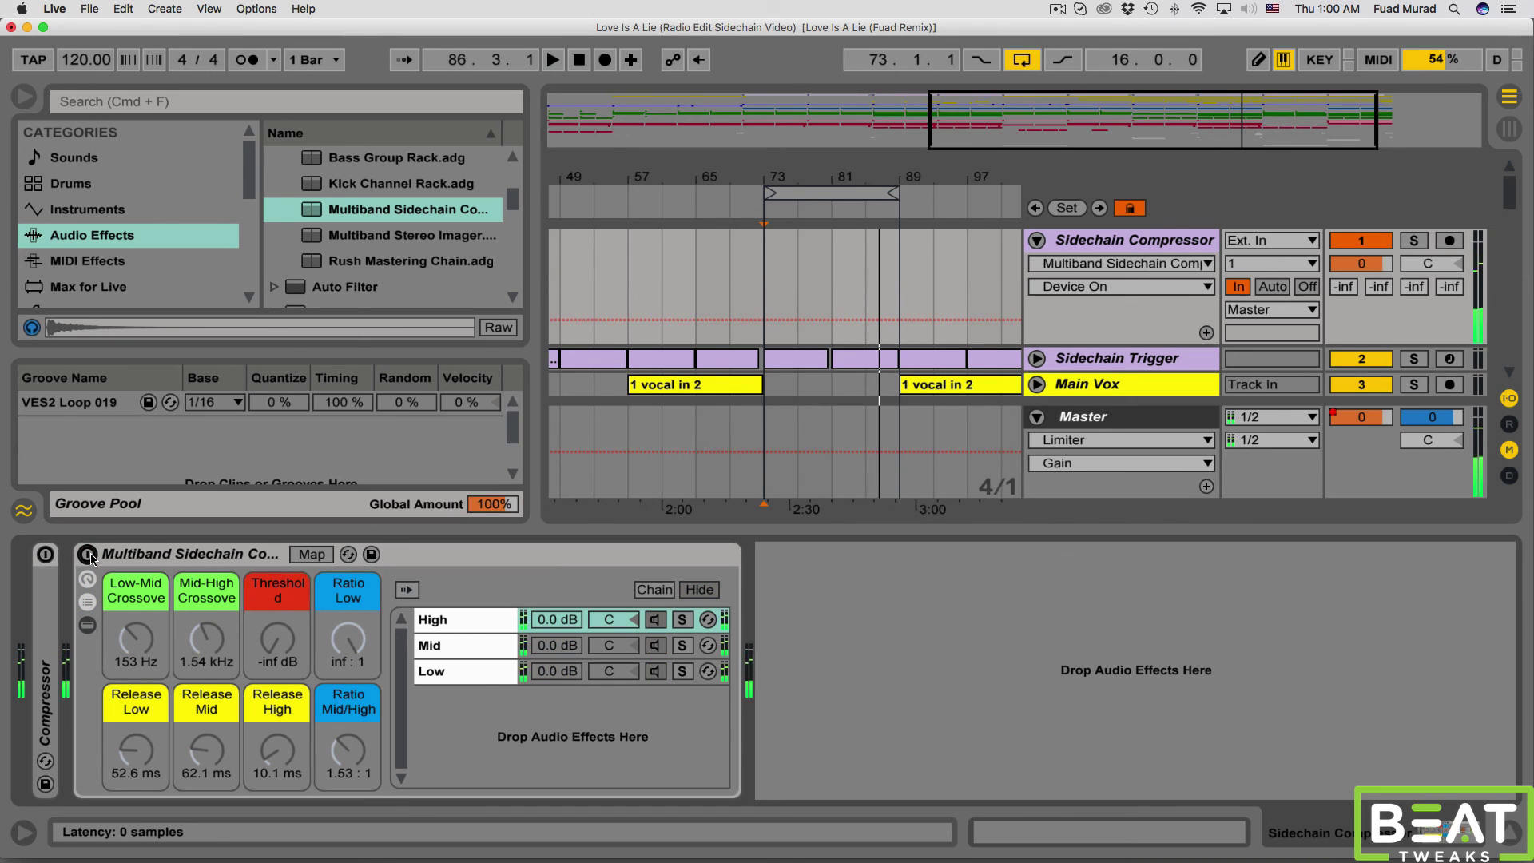